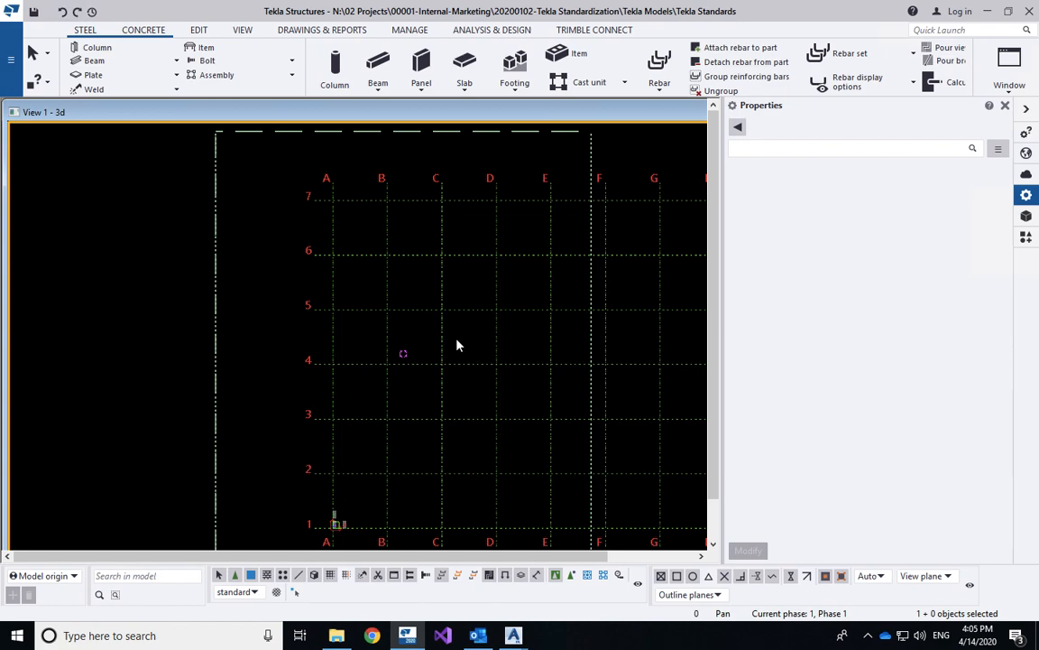
Start a concrete panel named SW200 with cast unit numbering prefix SP and cast unit type Precast.
key(Return)
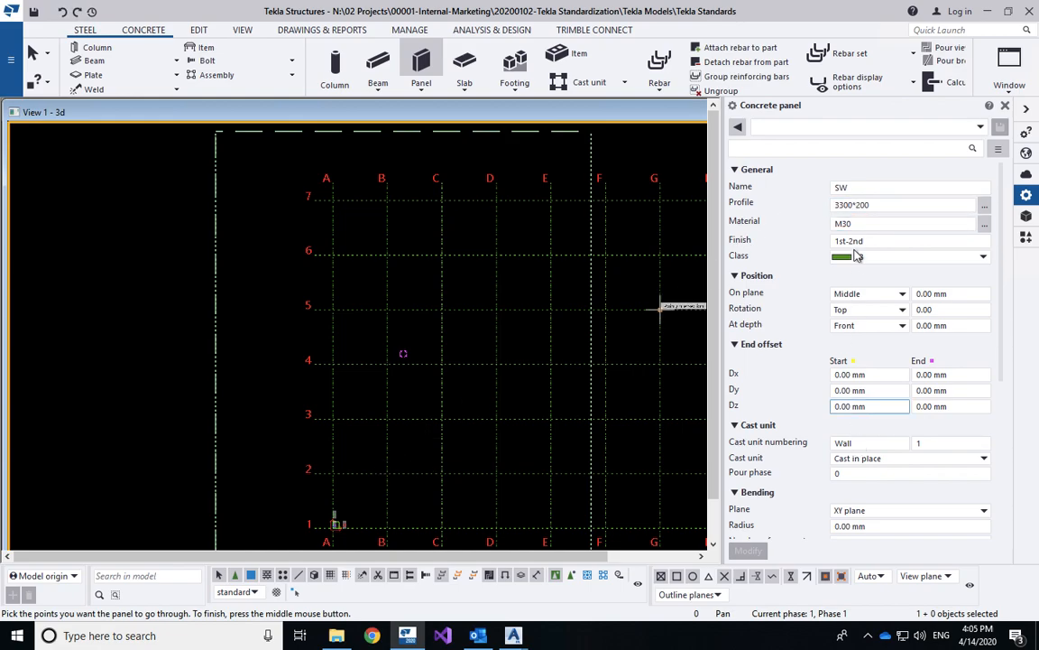
click(859, 188)
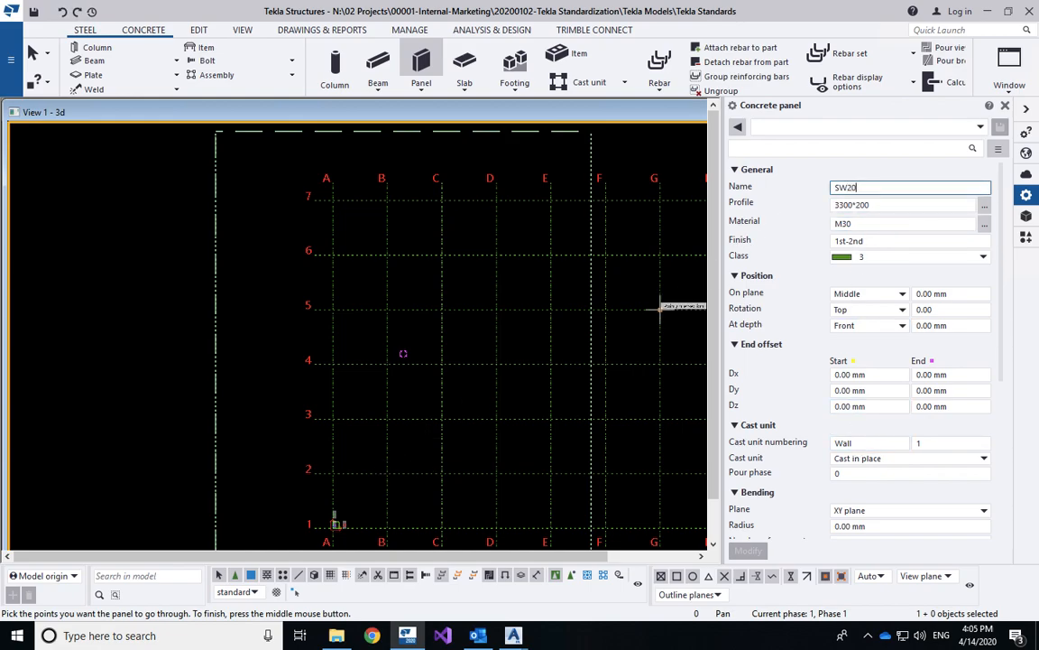
click(872, 443)
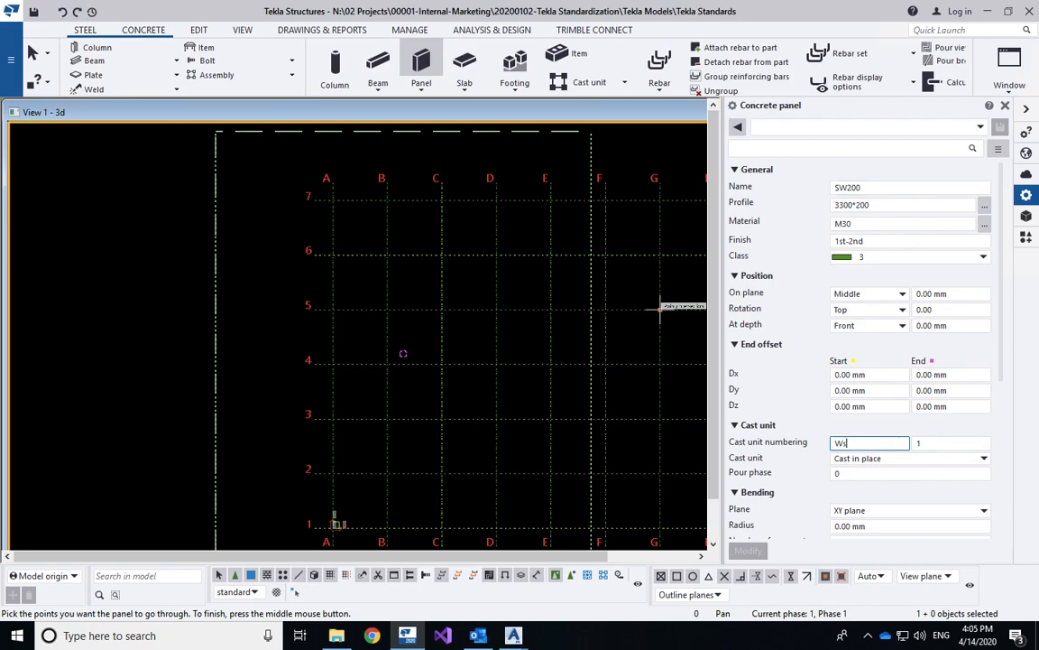
key(BackSpace)
key(BackSpace)
click(907, 459)
click(870, 478)
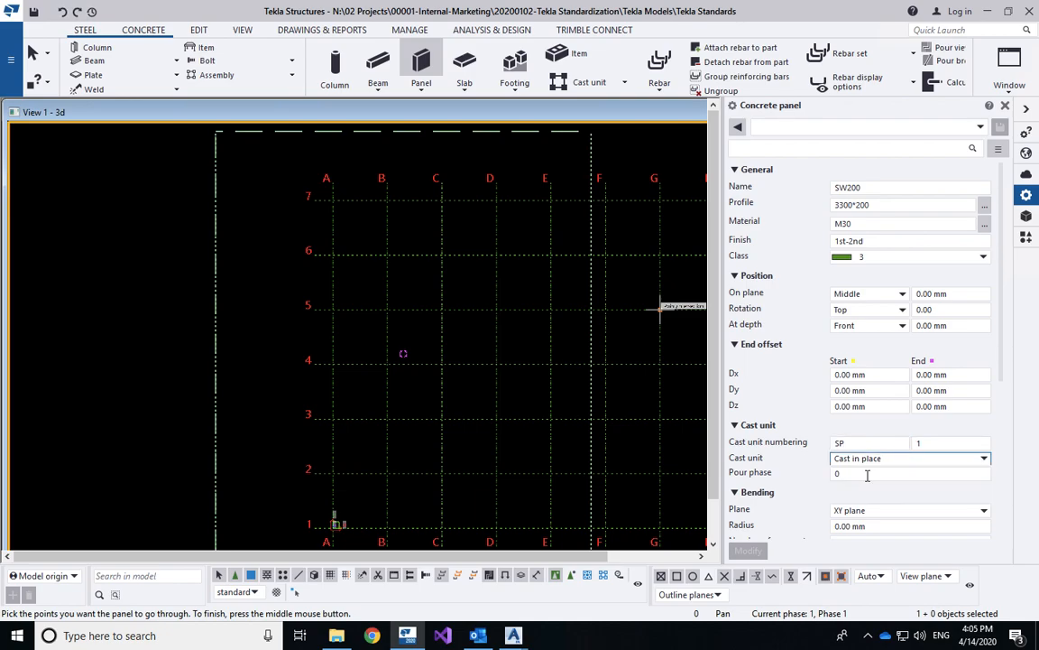
Model the outer wall as one continuous panel through grid points B2, B4, C4, C6, D6 and D2.
click(388, 469)
click(388, 363)
click(442, 364)
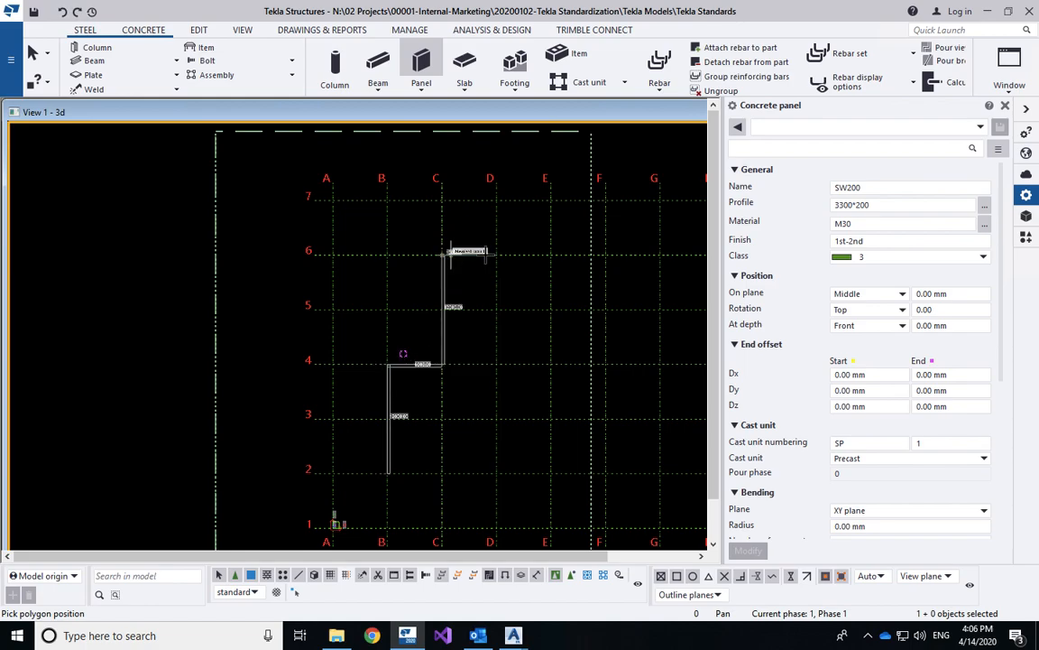
click(442, 255)
click(497, 256)
click(497, 471)
middle_click(424, 466)
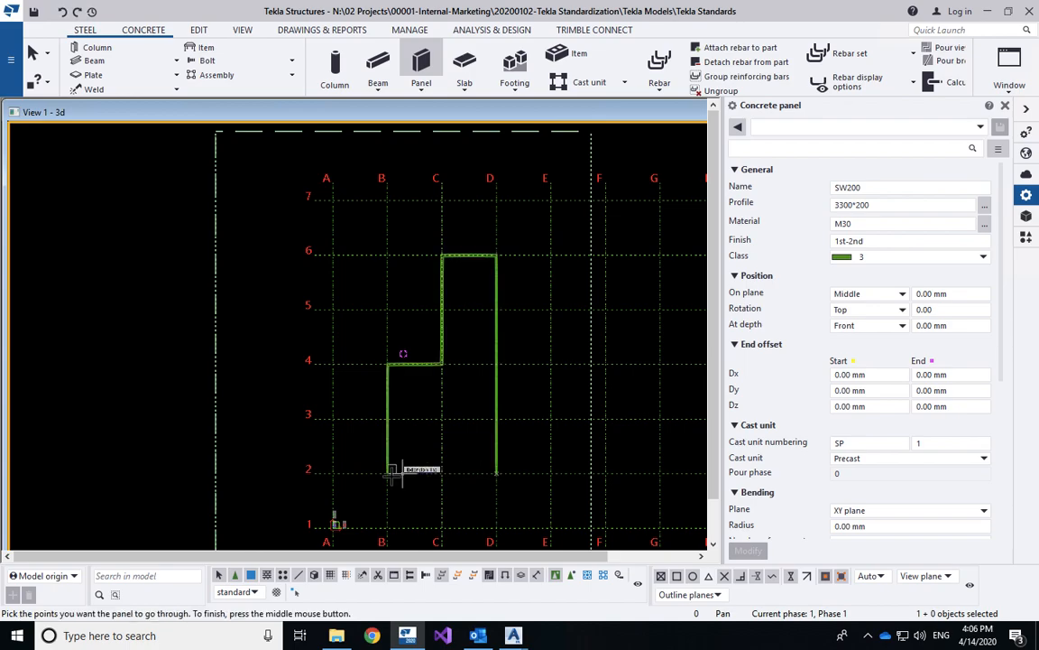
Close the wall outline with a straight panel along grid 2 from B to D.
click(388, 474)
click(498, 472)
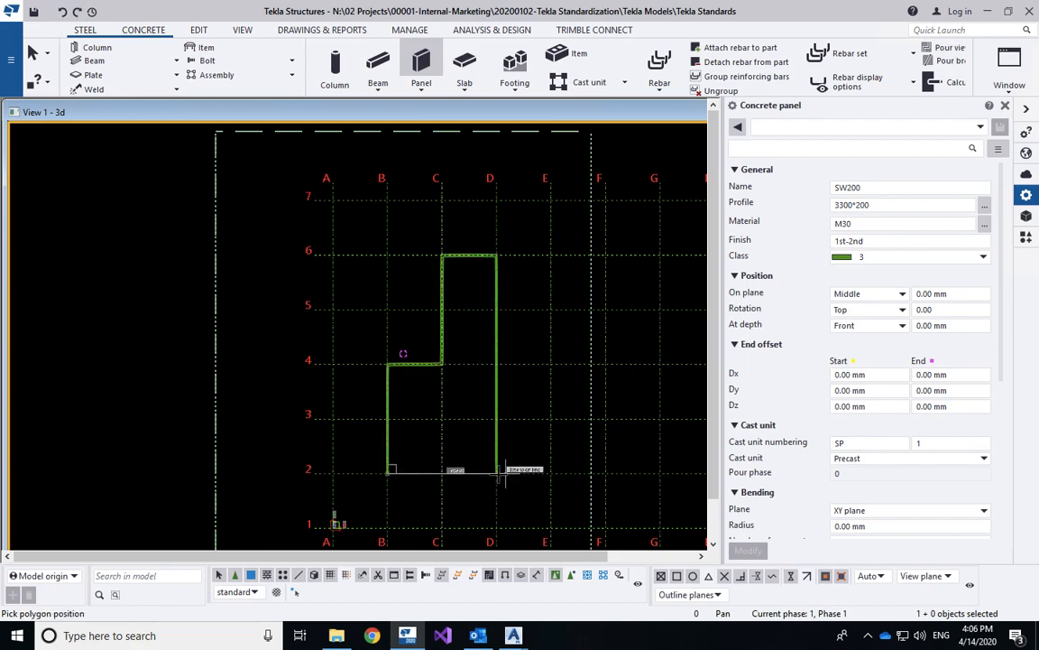
middle_click(471, 440)
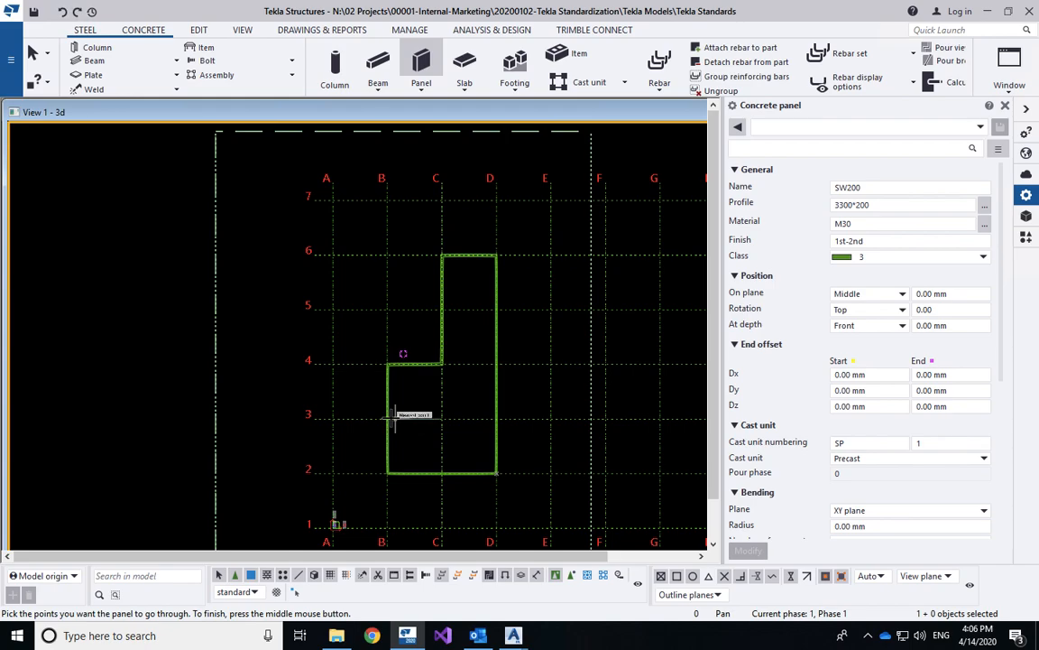
Model an L-shaped inner panel from B3 running 3000 mm along grid 3 and turning to meet the grid 2 wall.
scroll(406, 420, up, 4)
scroll(411, 419, up, 2)
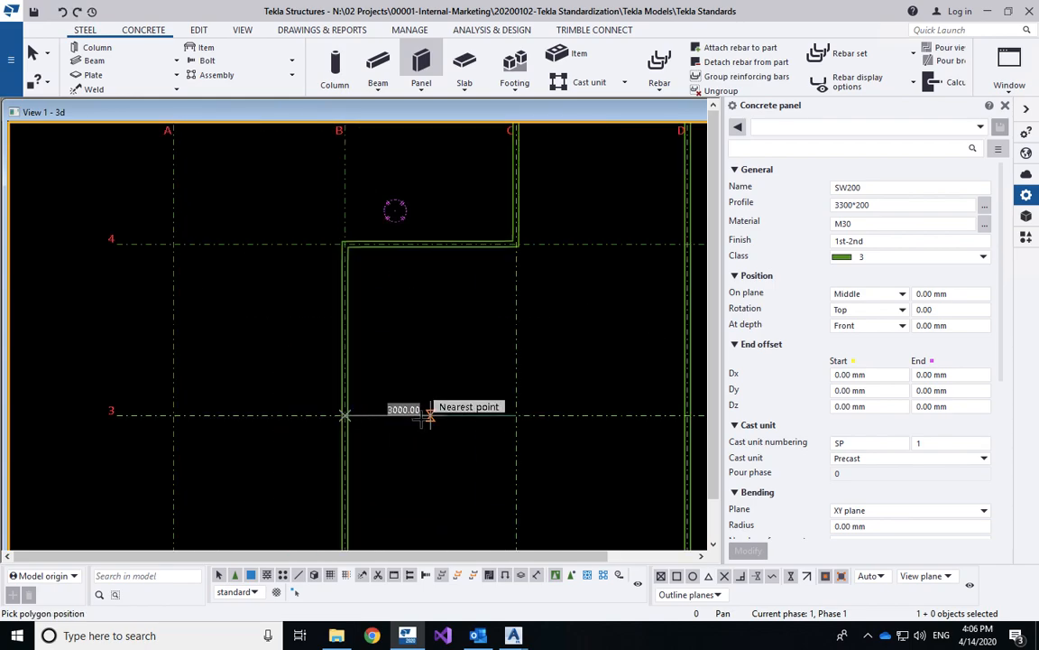
click(429, 415)
middle_drag(428, 471, 426, 387)
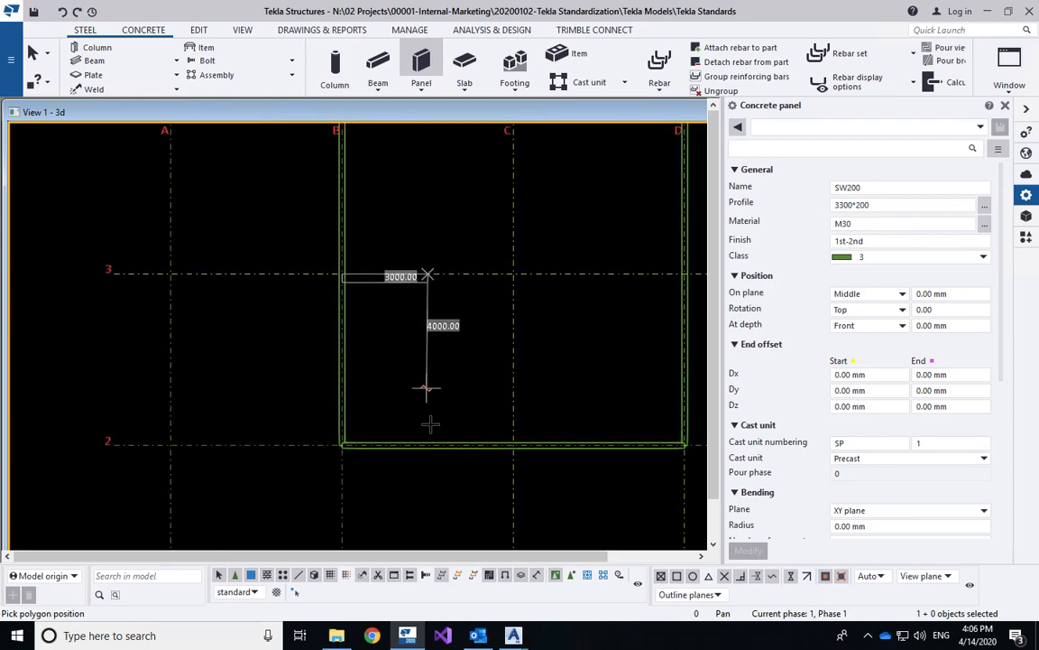
click(428, 445)
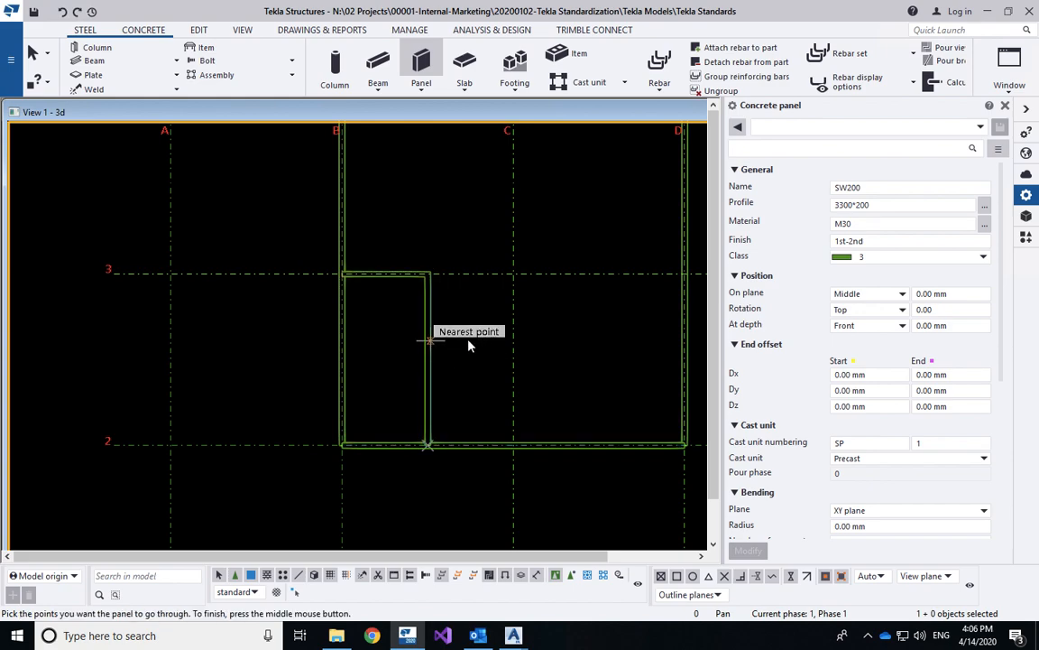
Model two parallel 3000 mm panels from the inner wall to grid C, between grids 2 and 3.
click(462, 348)
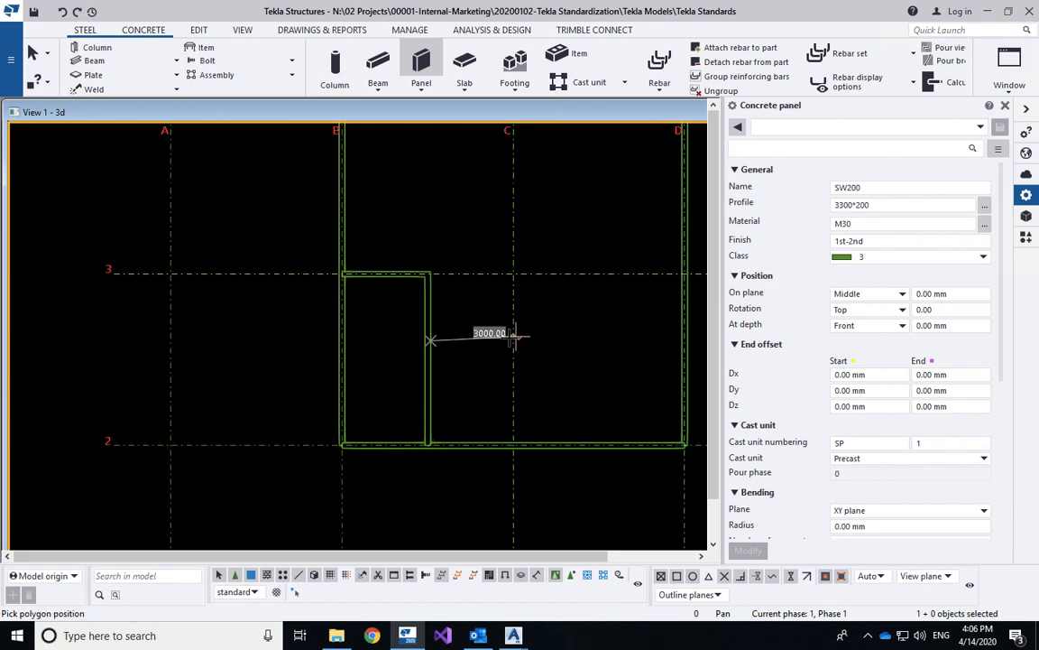
click(433, 398)
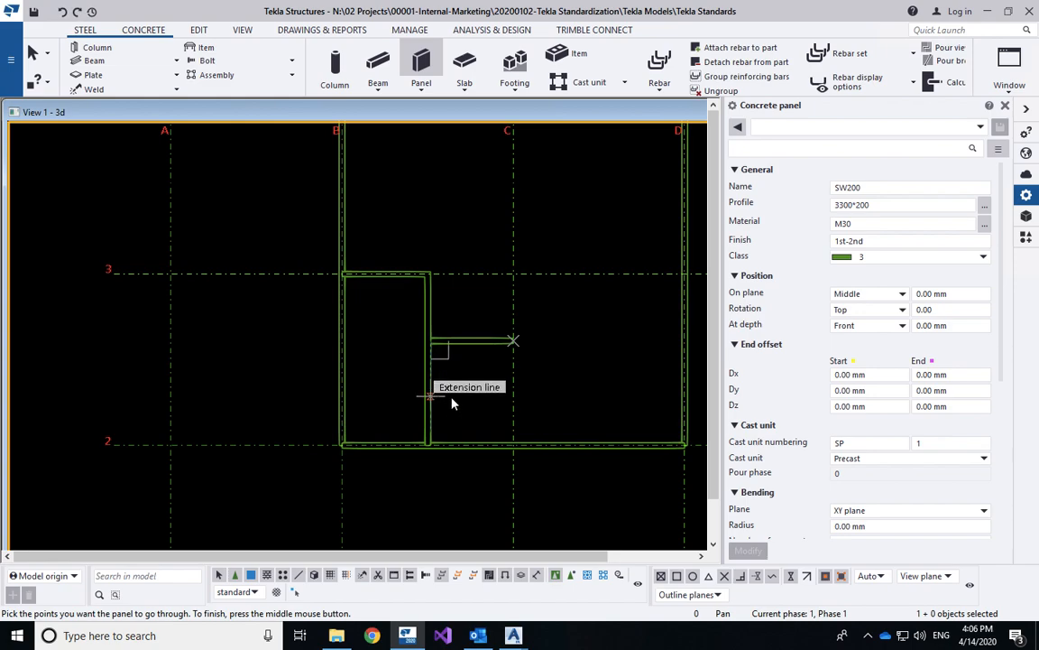
click(512, 397)
right_click(557, 302)
click(573, 307)
Find the ExplodePolybeam component and explode the continuous outer wall panel into separate straight walls.
middle_drag(545, 237, 480, 393)
scroll(462, 346, down, 5)
click(525, 394)
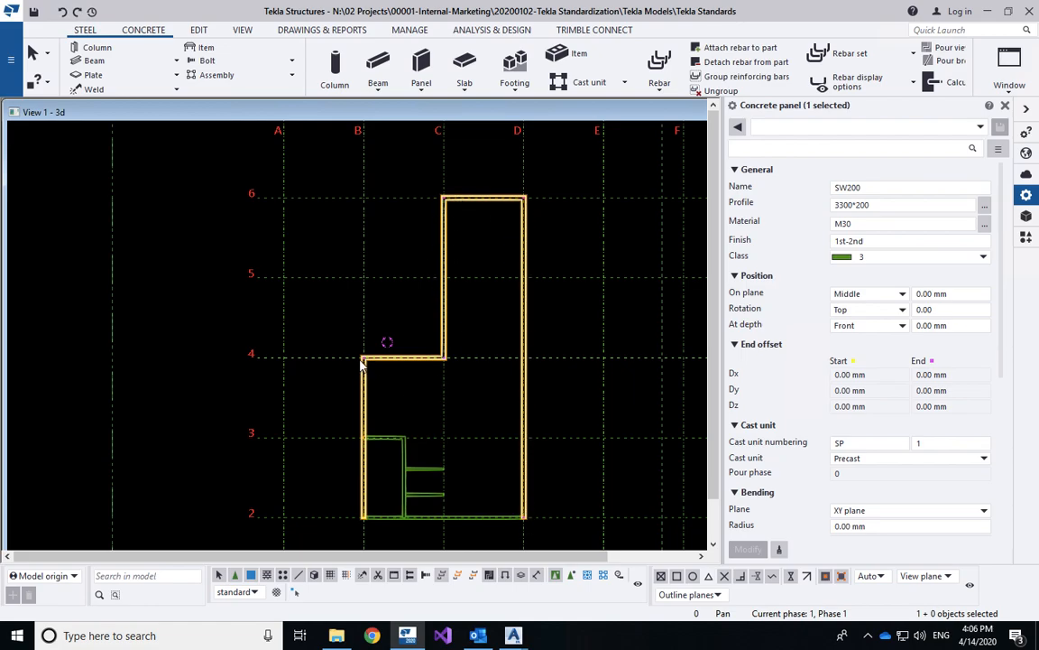
click(198, 30)
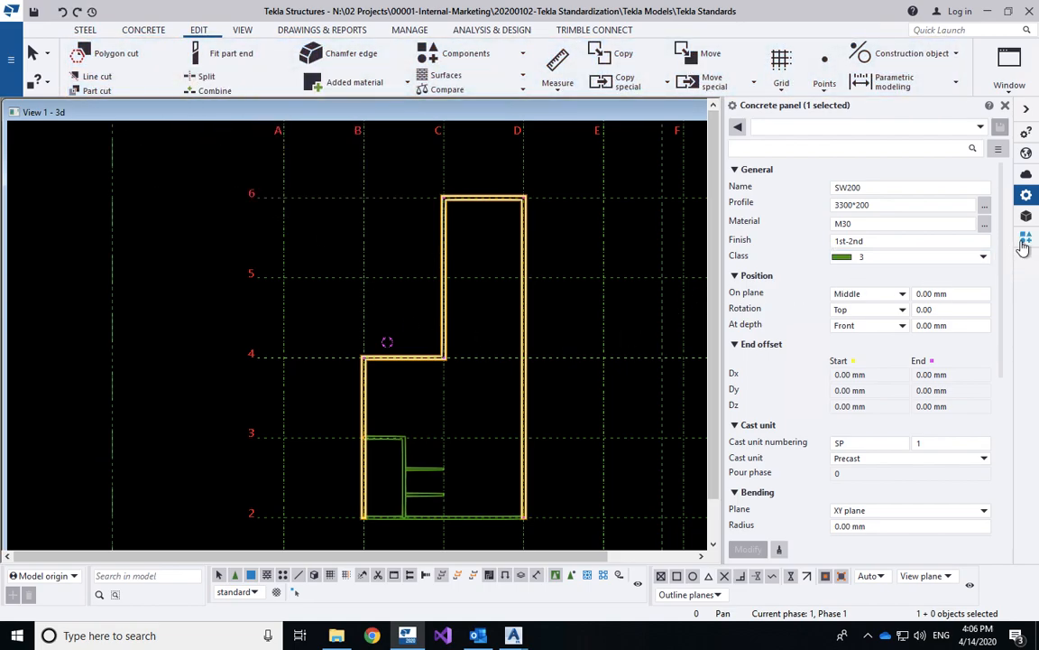
key(ctrl+f)
click(852, 149)
text(EXPLODE)
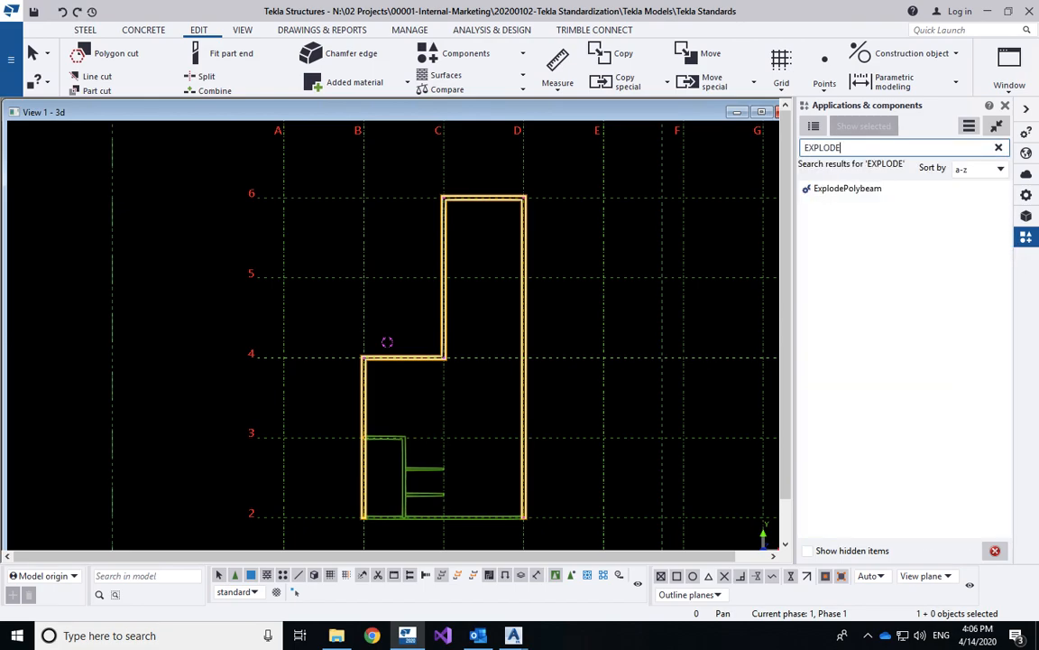
click(828, 191)
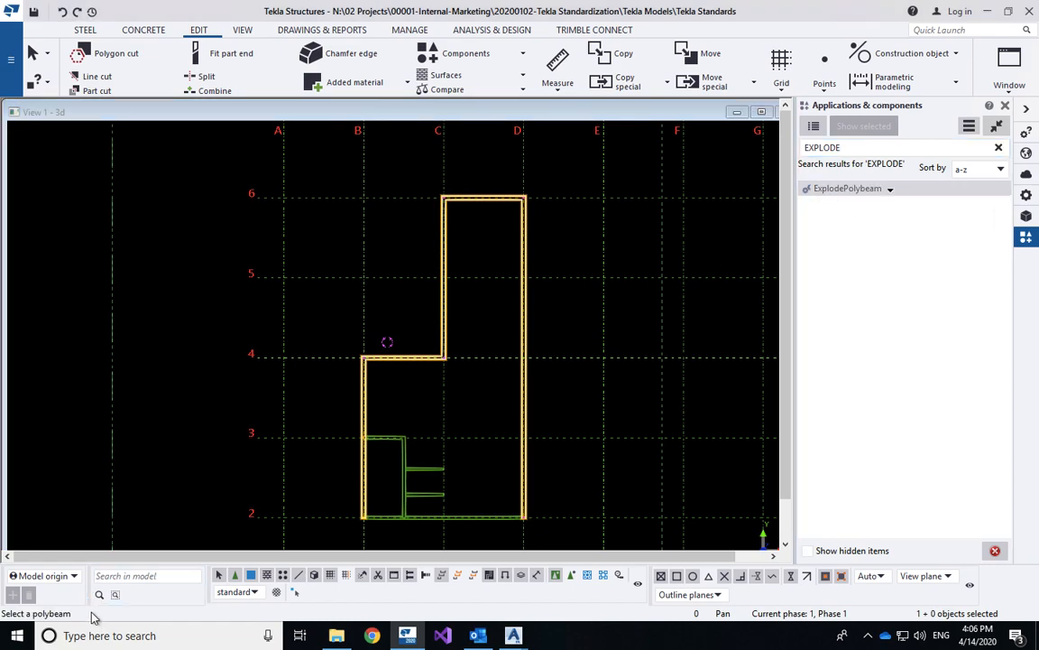
click(388, 368)
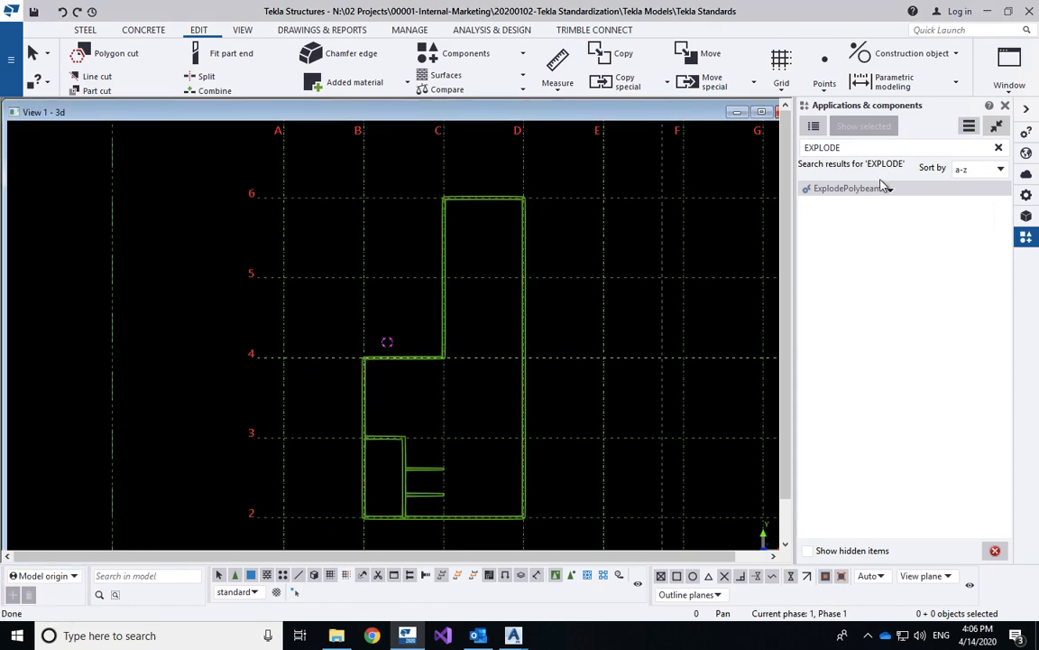
Explode the L-shaped inner panel between grids 2 and 3 with ExplodePolybeam.
click(849, 189)
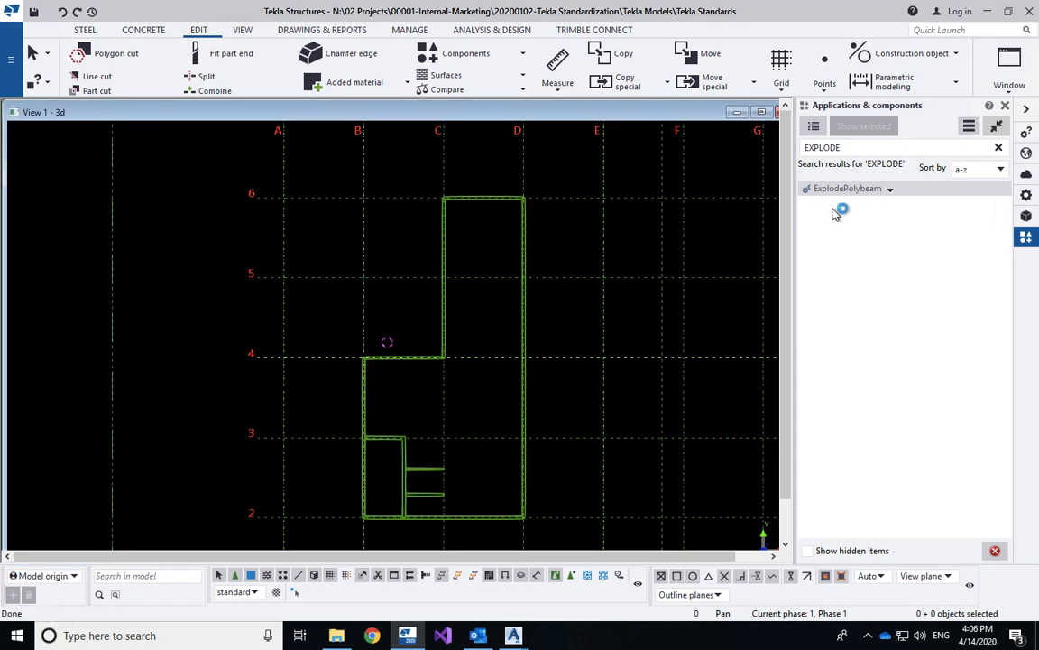
click(405, 453)
right_click(354, 326)
click(371, 335)
click(400, 318)
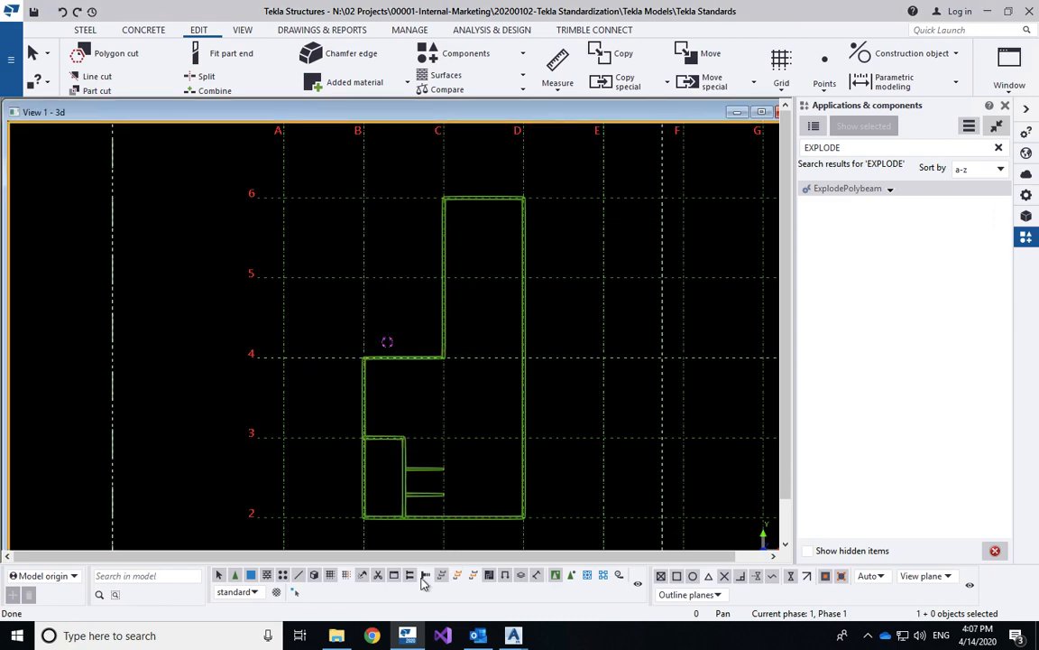
Run the SplitWalls application from the 06 Macros and Programming folder and bring up its settings dialog.
click(343, 639)
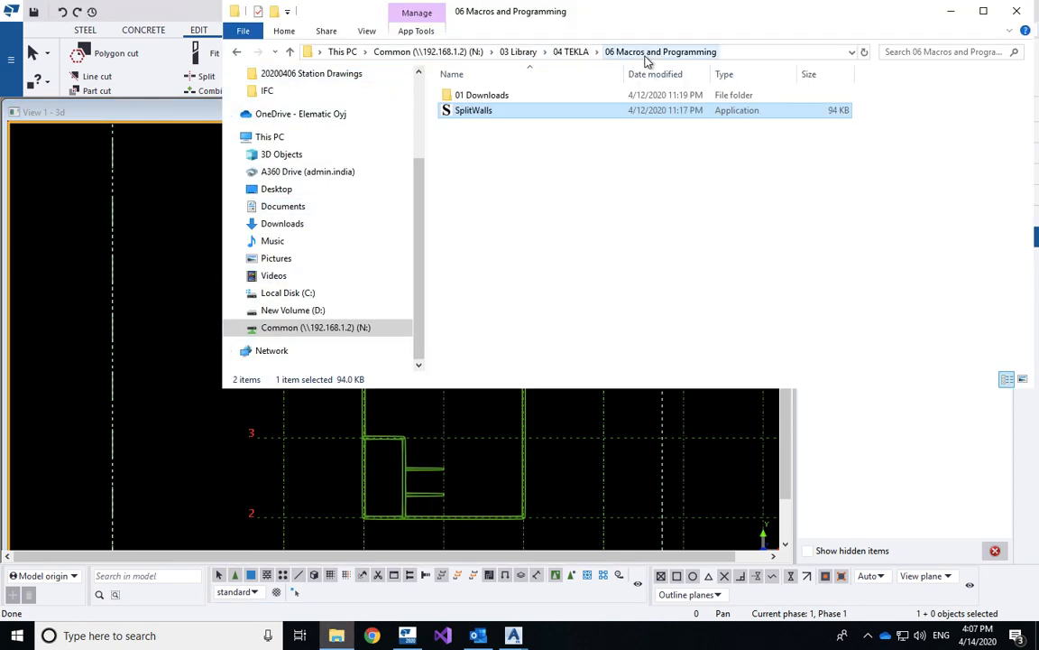
double_click(485, 111)
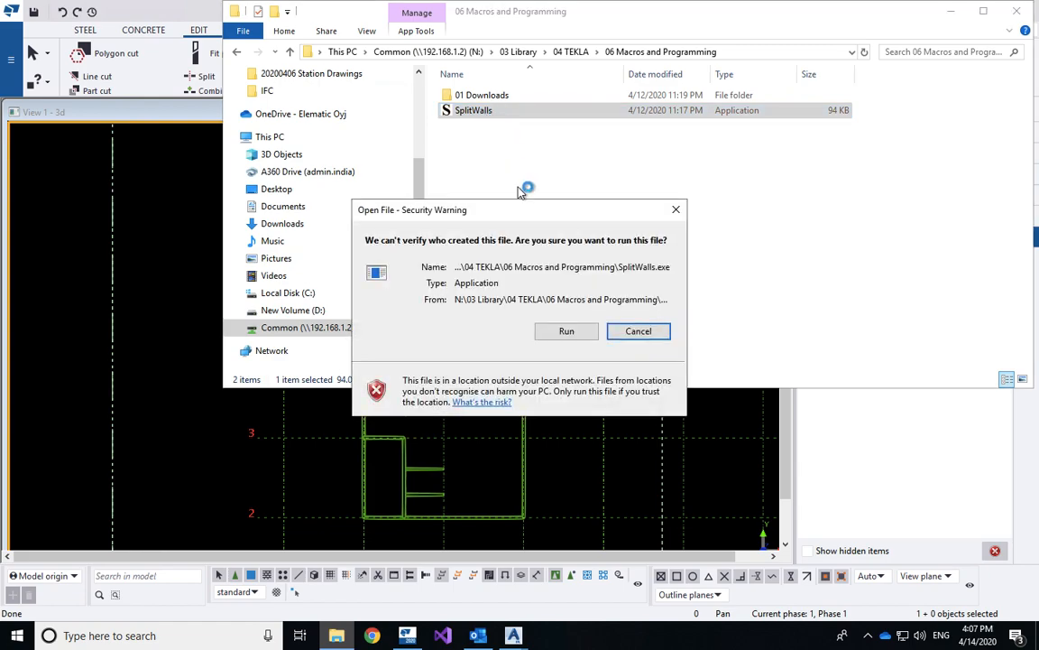
click(566, 332)
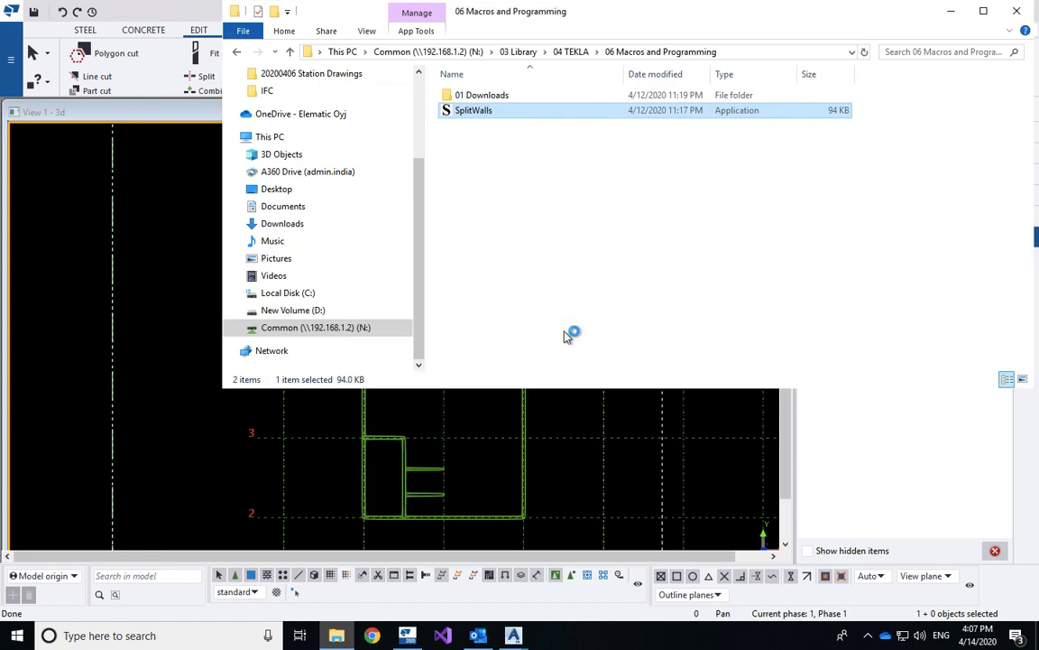
click(579, 414)
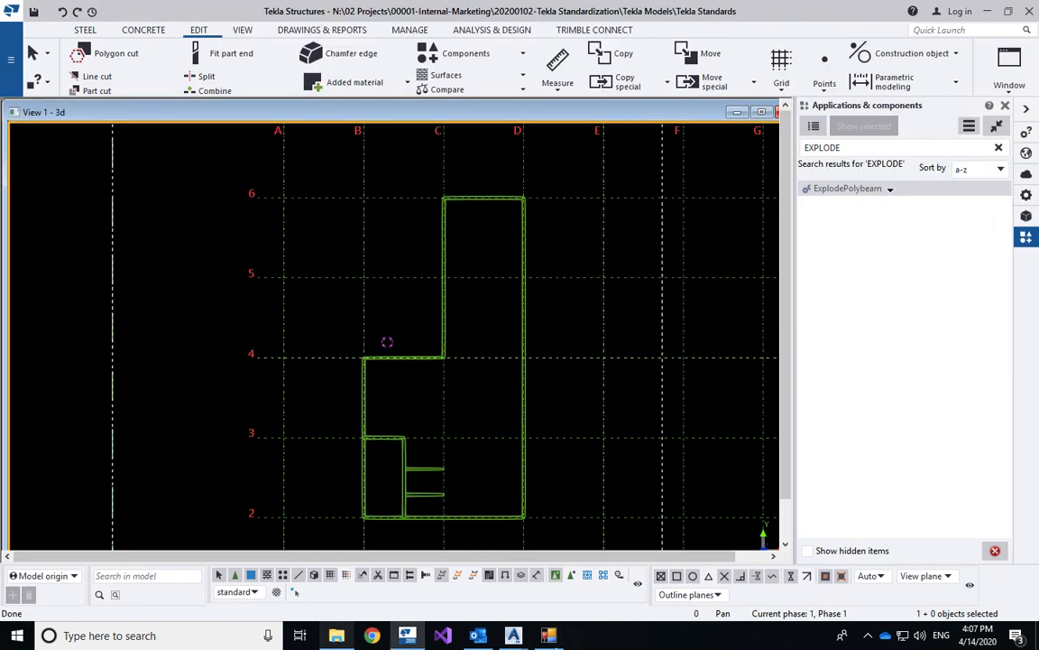
click(550, 636)
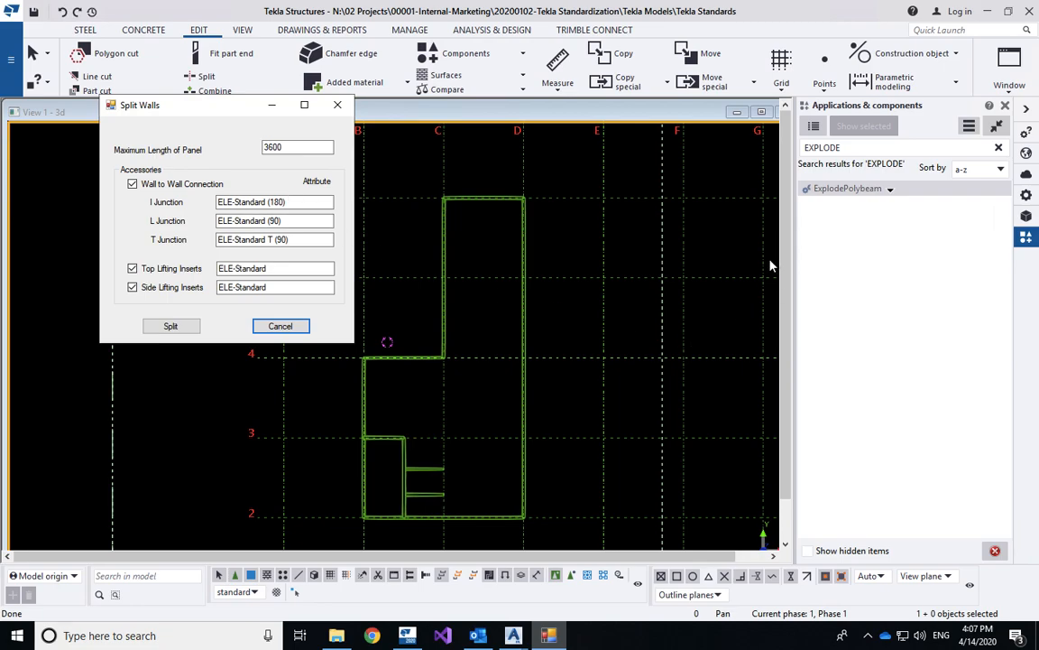
Split all modelled walls at a maximum panel length of 3600, adding ELE-Standard wall connections and top and side lifting inserts, and redraw the view.
click(170, 327)
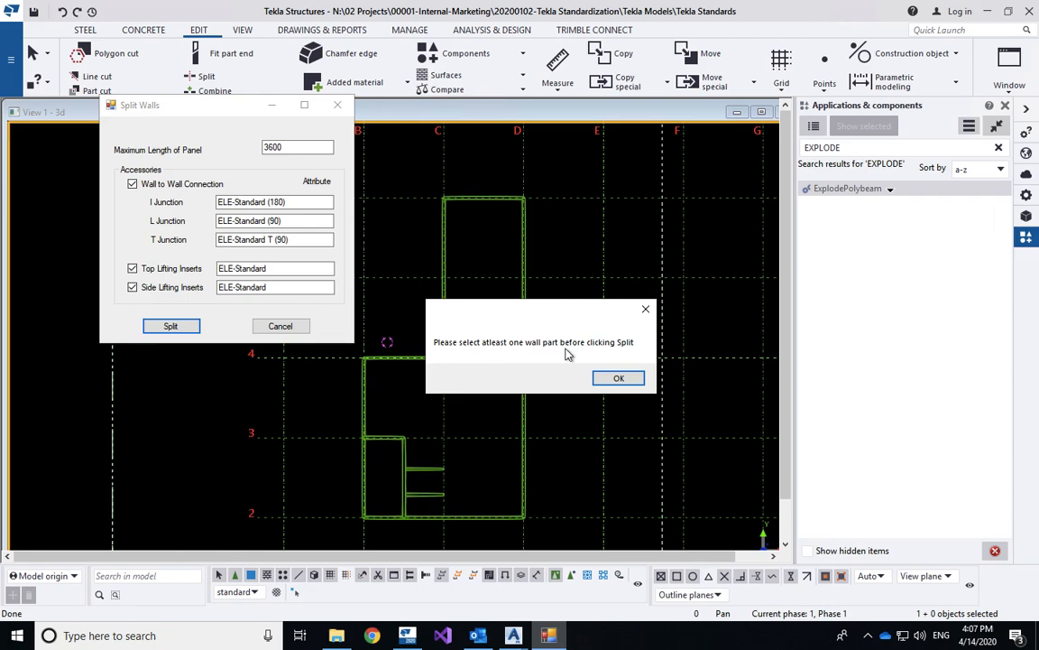
click(617, 377)
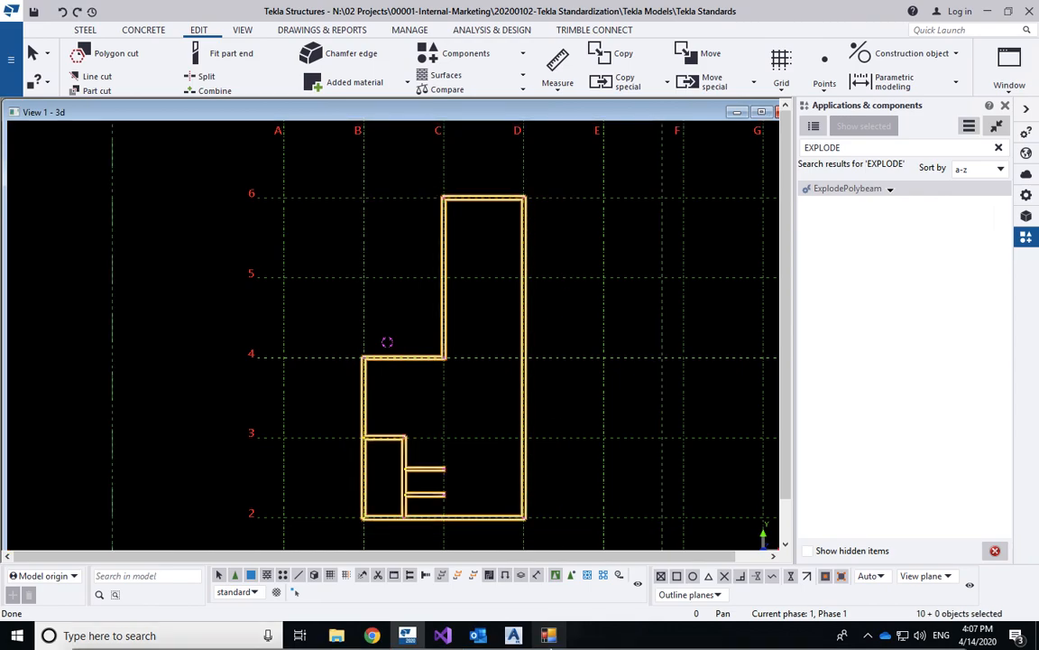
click(547, 635)
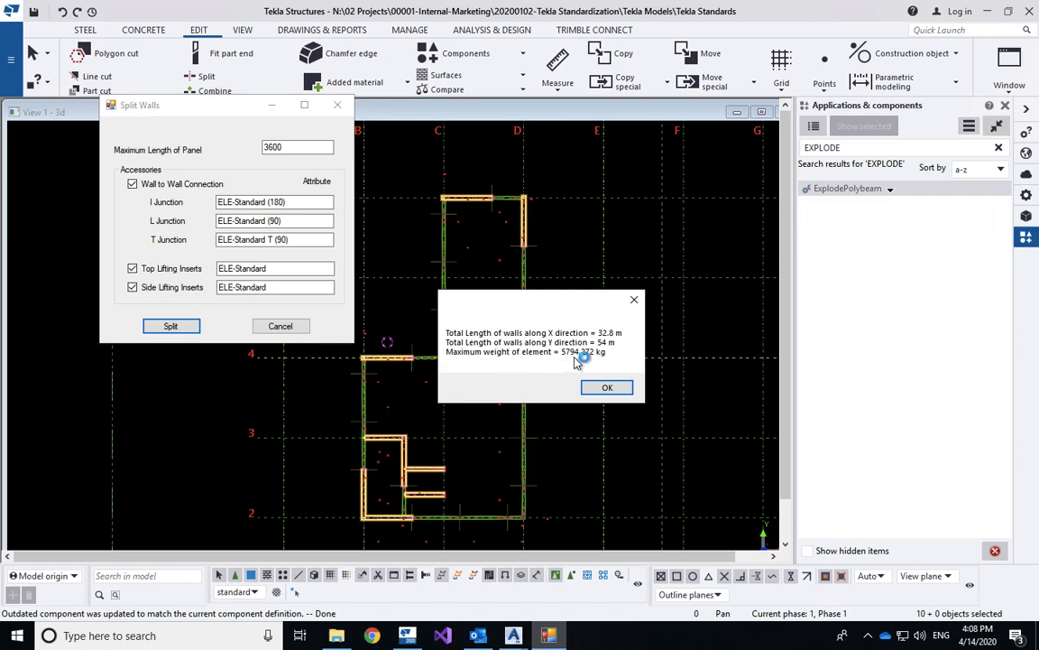
click(597, 388)
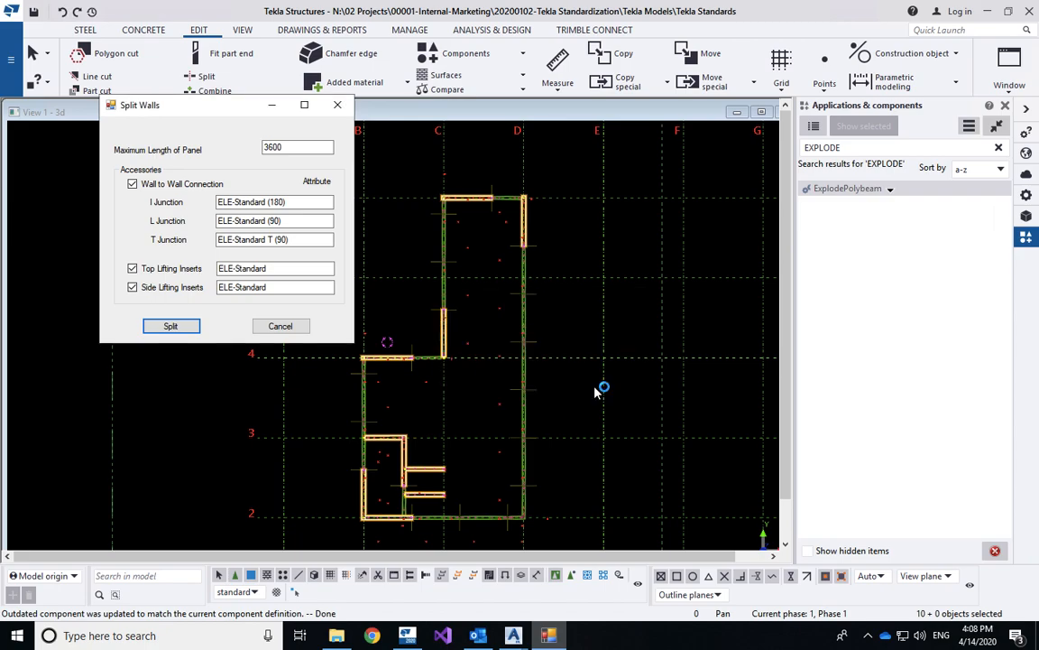
right_click(578, 406)
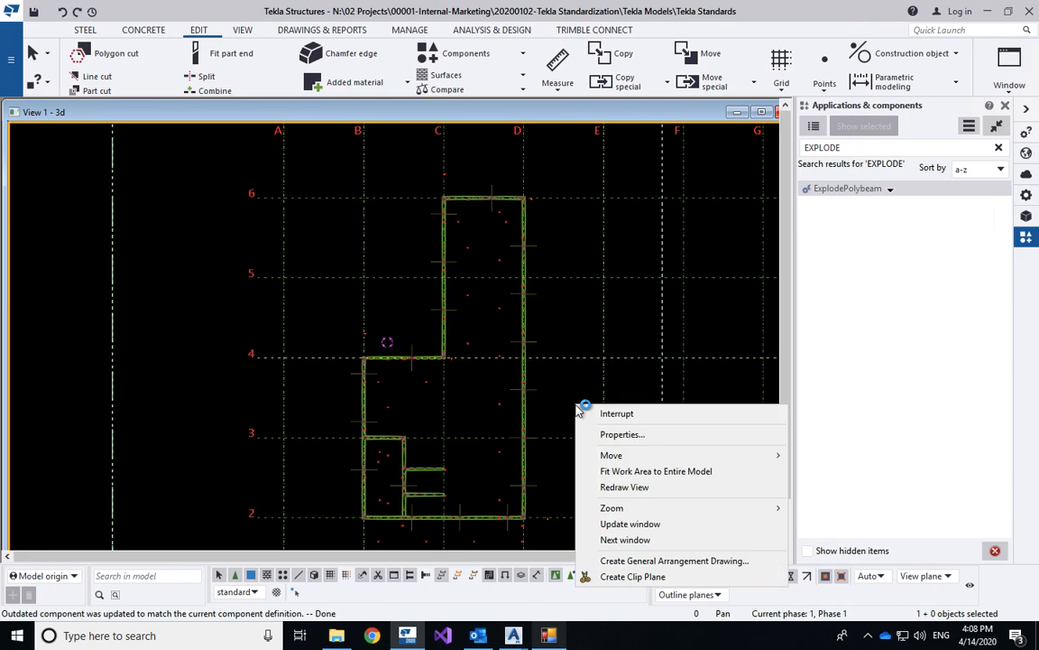
click(608, 493)
Examine the connection details at the C6 corner, the straight joint on grid 6 and the D6 corner.
scroll(444, 200, up, 2)
scroll(406, 187, up, 5)
middle_drag(365, 207, 379, 291)
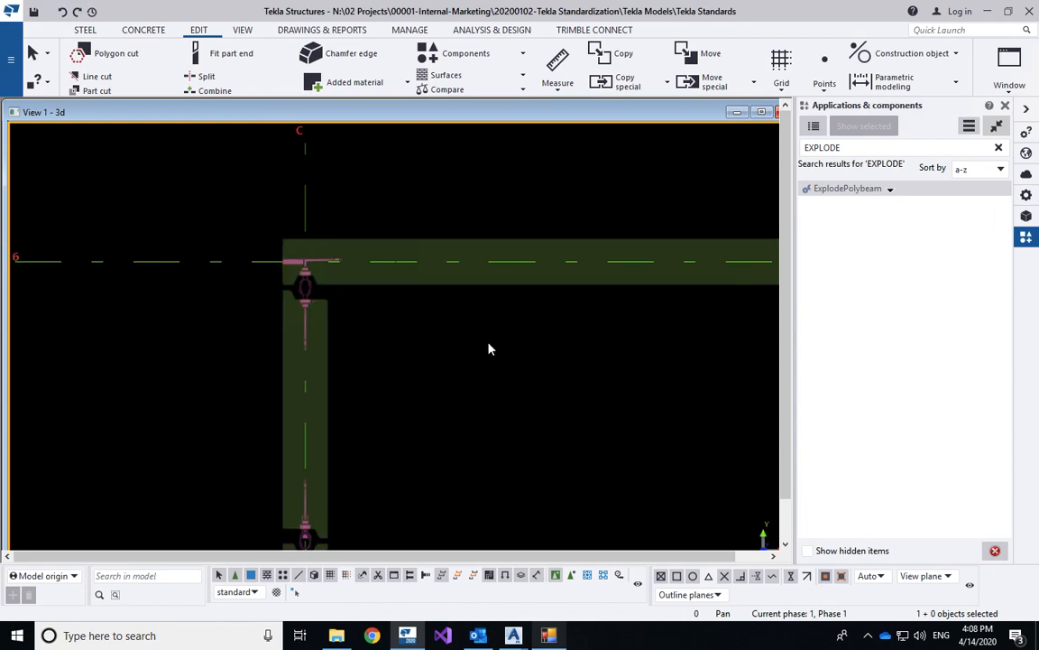
scroll(245, 260, down, 6)
middle_drag(619, 327, 353, 260)
scroll(333, 255, up, 8)
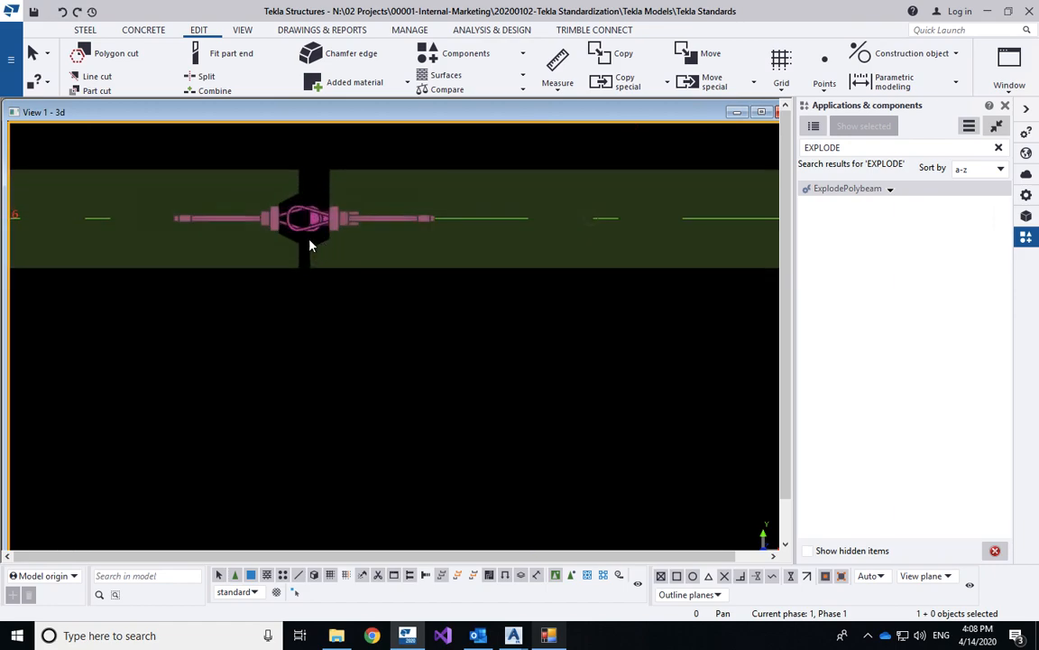
scroll(289, 232, down, 7)
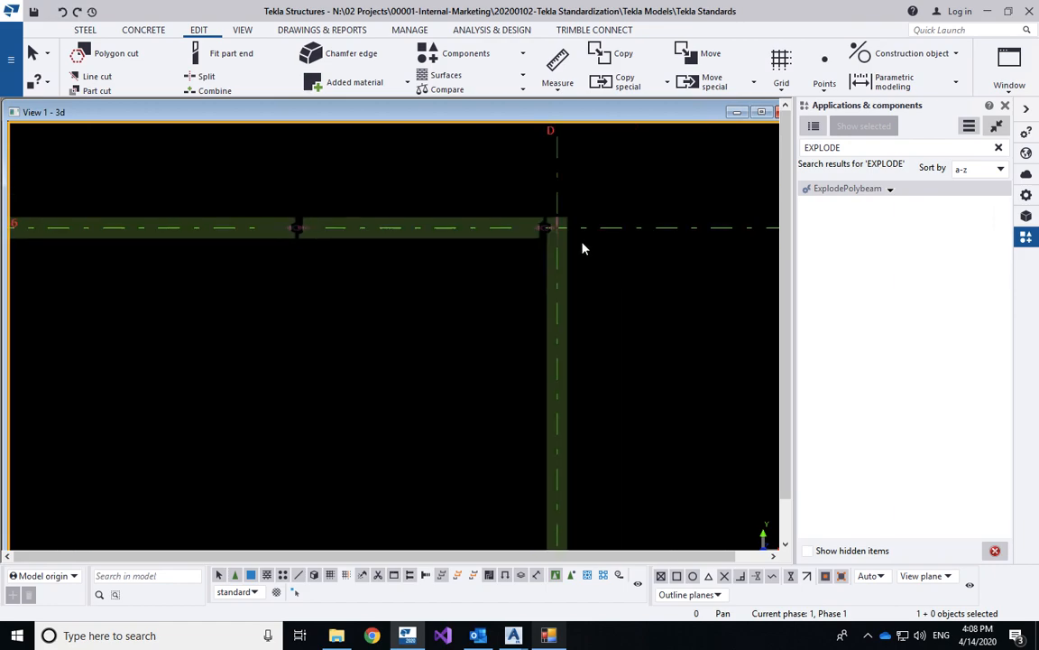
scroll(582, 245, up, 2)
scroll(532, 223, up, 4)
scroll(555, 246, down, 8)
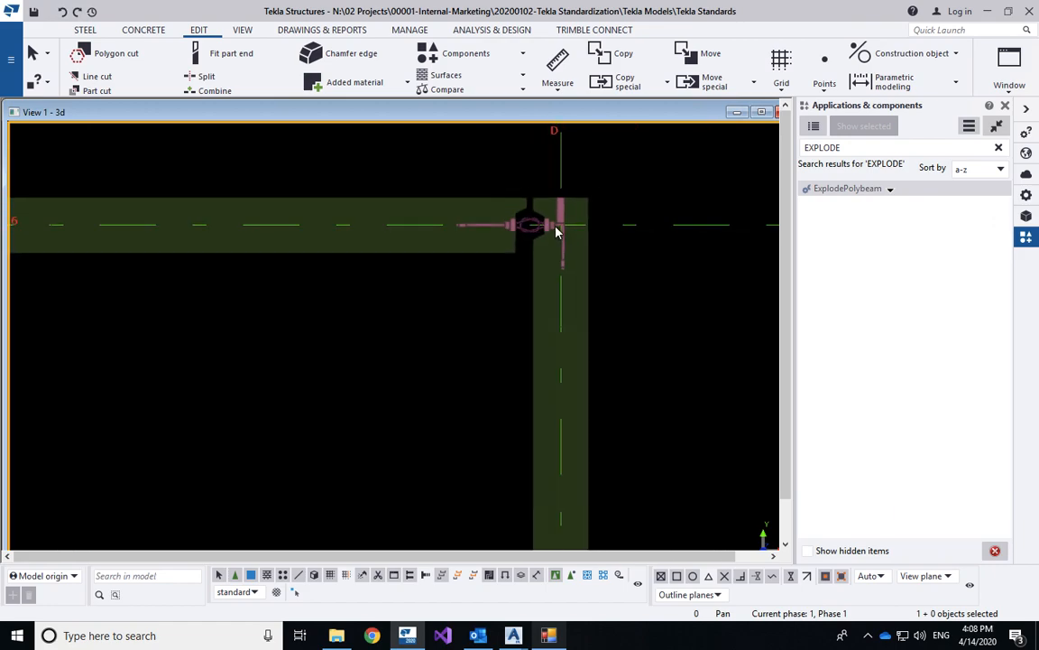
scroll(585, 253, up, 8)
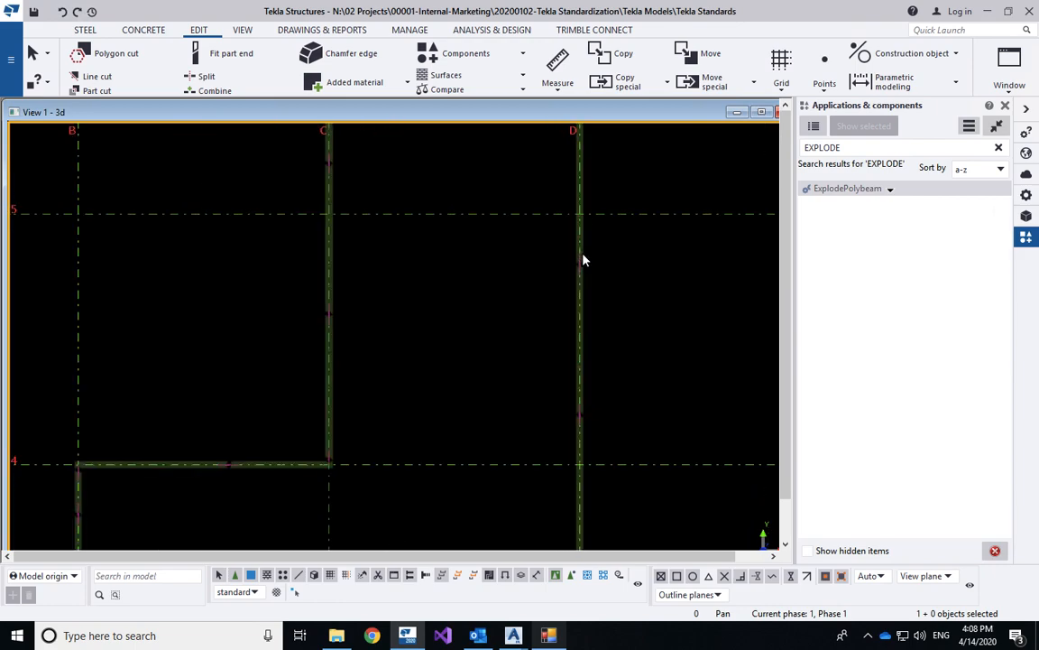
Examine the panel joints on grids C, D and 4 and the corner connections at C4 and B4.
scroll(582, 295, down, 3)
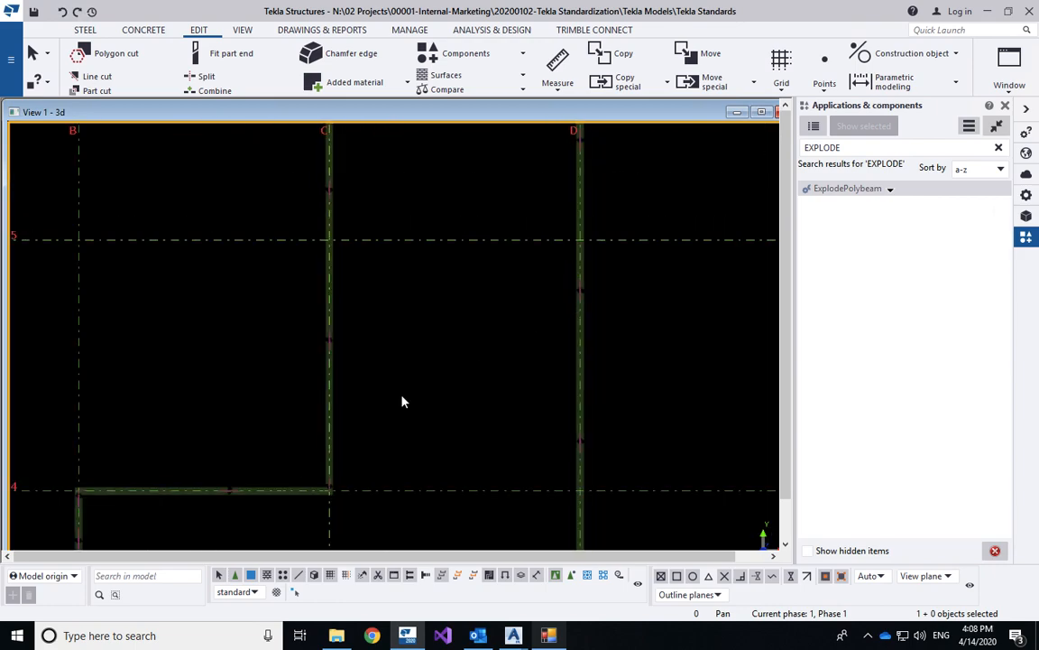
middle_drag(367, 448, 442, 533)
middle_drag(418, 384, 519, 143)
scroll(430, 415, up, 5)
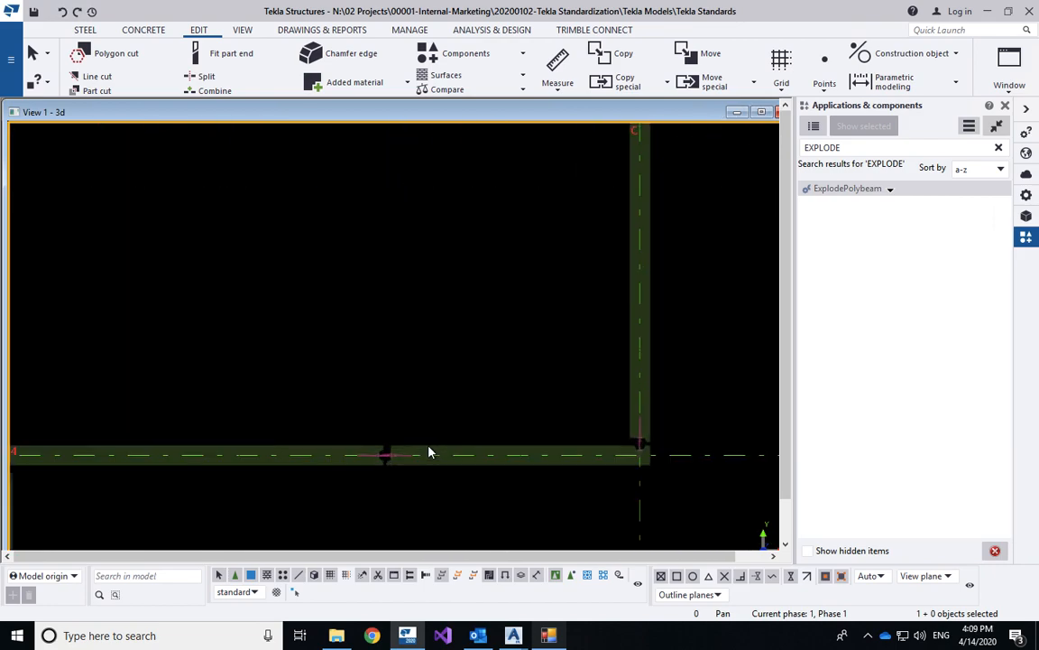
middle_drag(429, 452, 457, 221)
scroll(454, 226, down, 6)
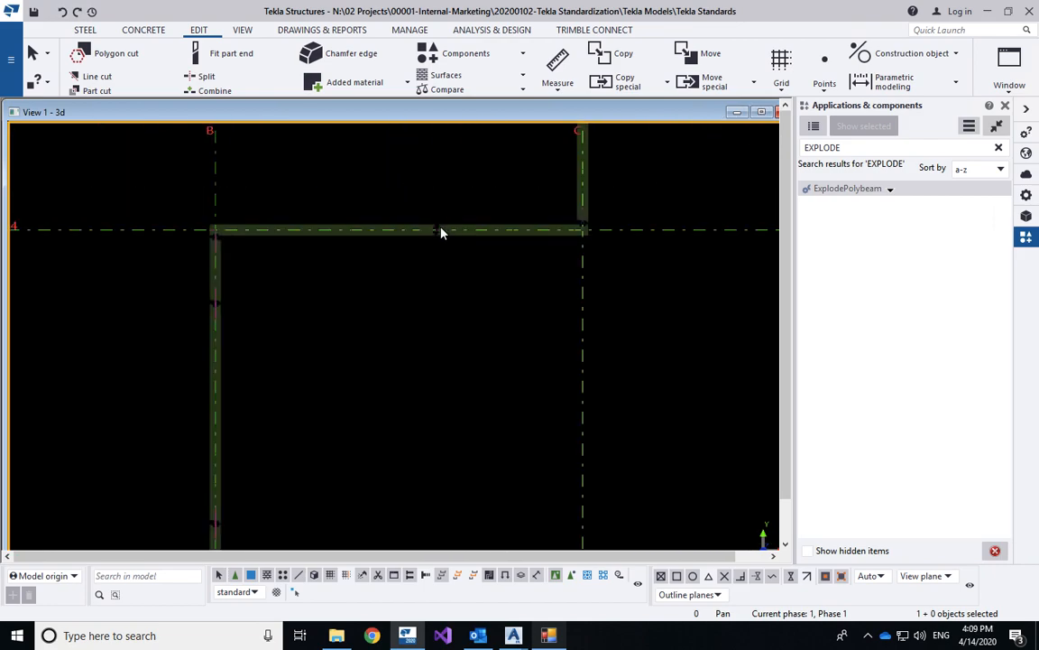
middle_drag(443, 288, 446, 380)
Select all split wall panels between grids B to D and 2 to 6 and perform numbering on them.
drag(356, 147, 552, 502)
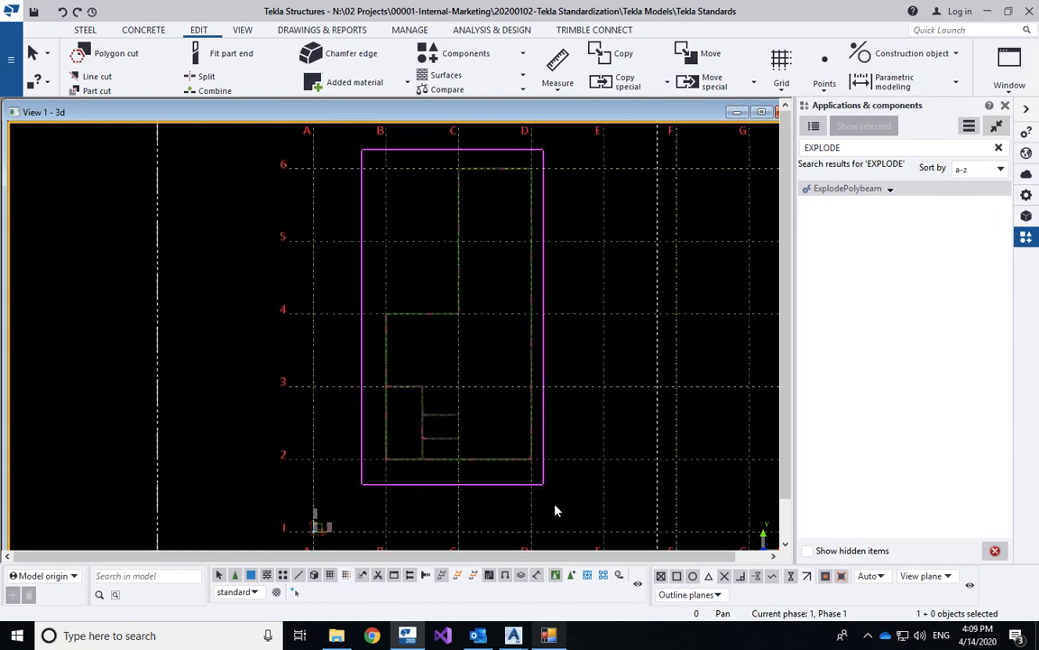
click(321, 30)
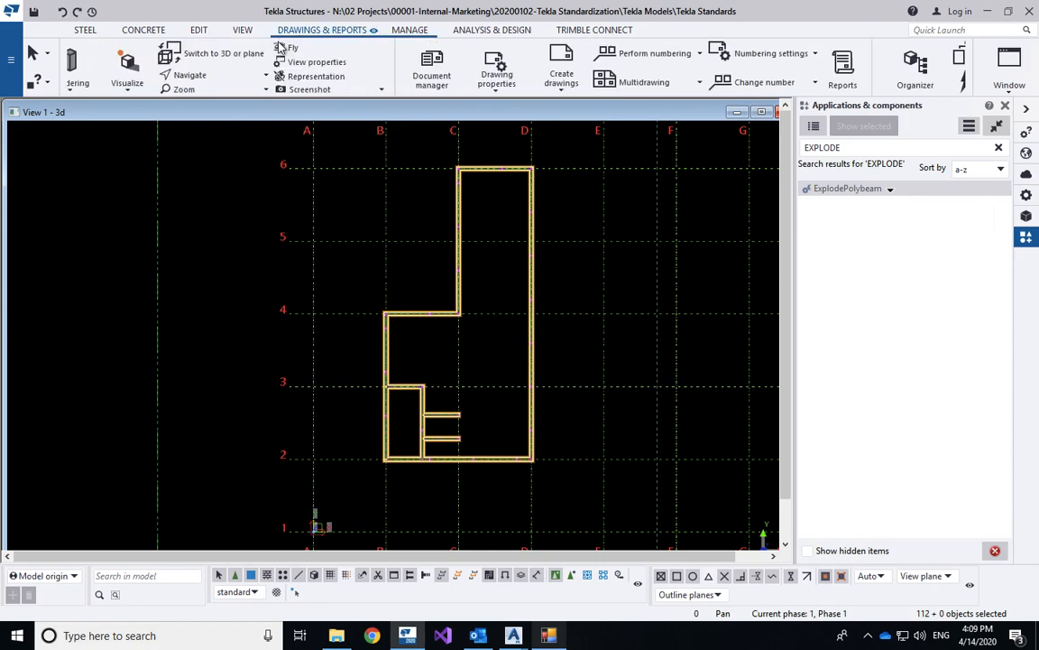
click(289, 53)
click(311, 89)
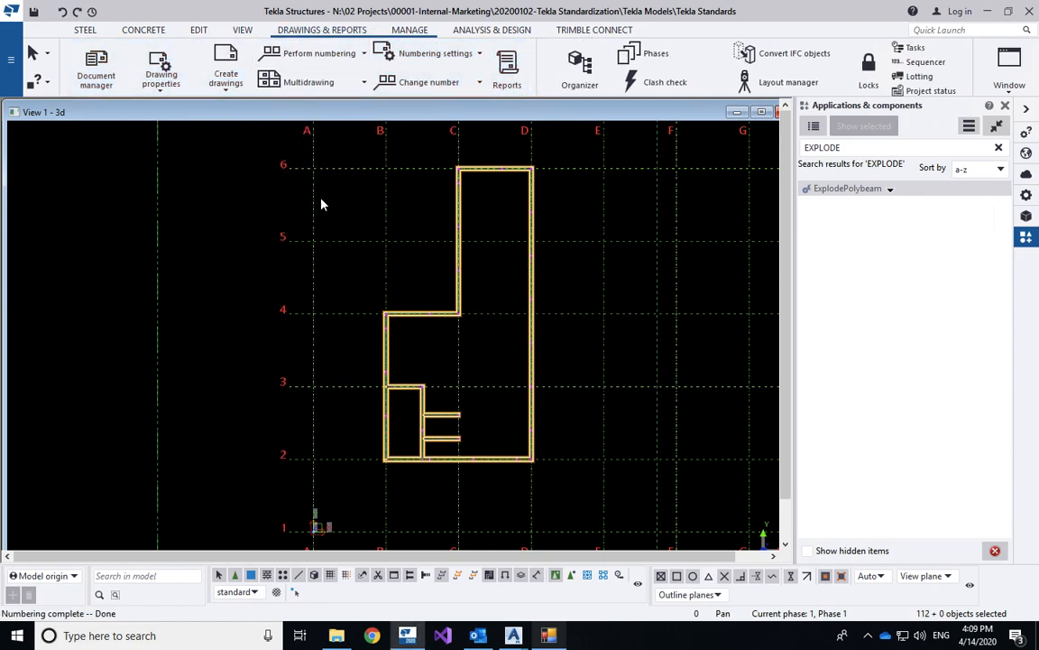
Create the 00 ELE-BOQ-SUMMARY.pdf report from the selected panels using the saved ELE-Standard (BOQ-Summary) settings.
key(ctrl+b)
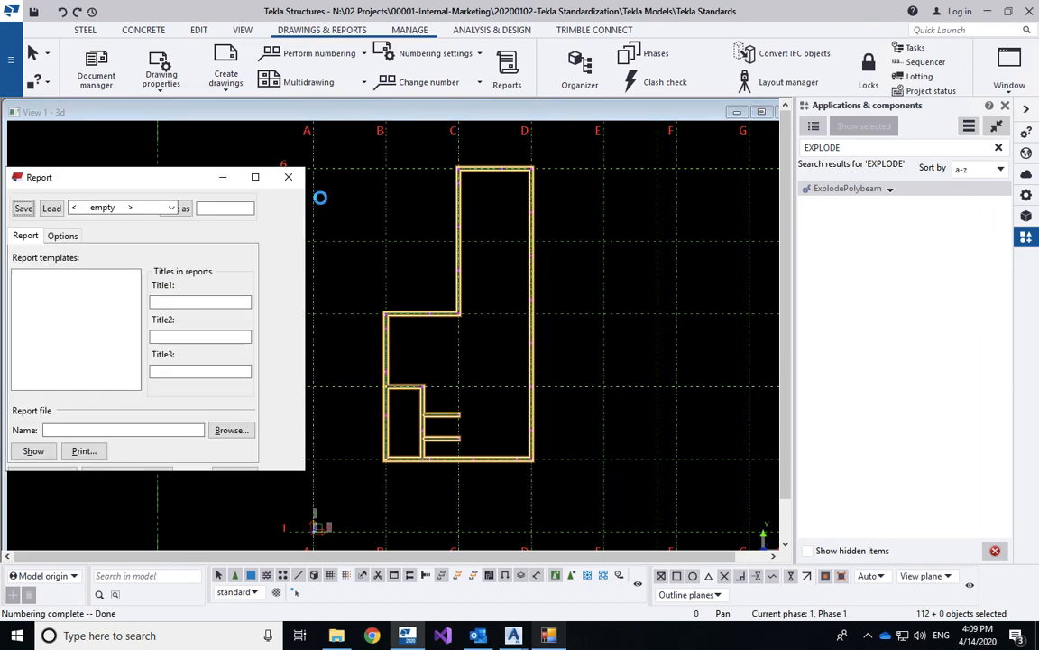
click(135, 208)
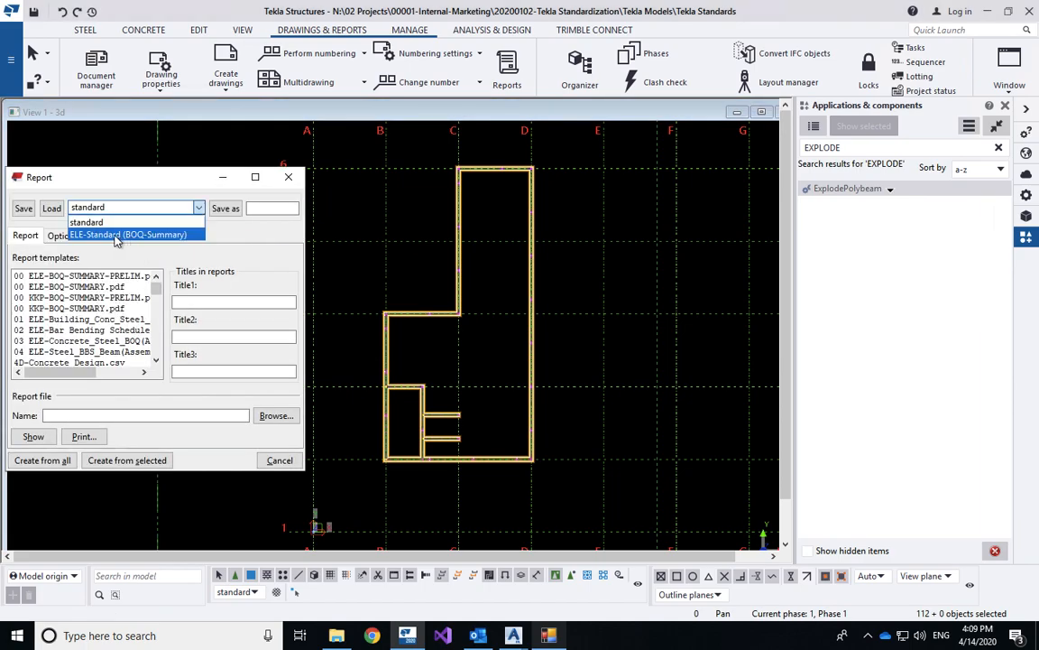
click(131, 232)
click(55, 209)
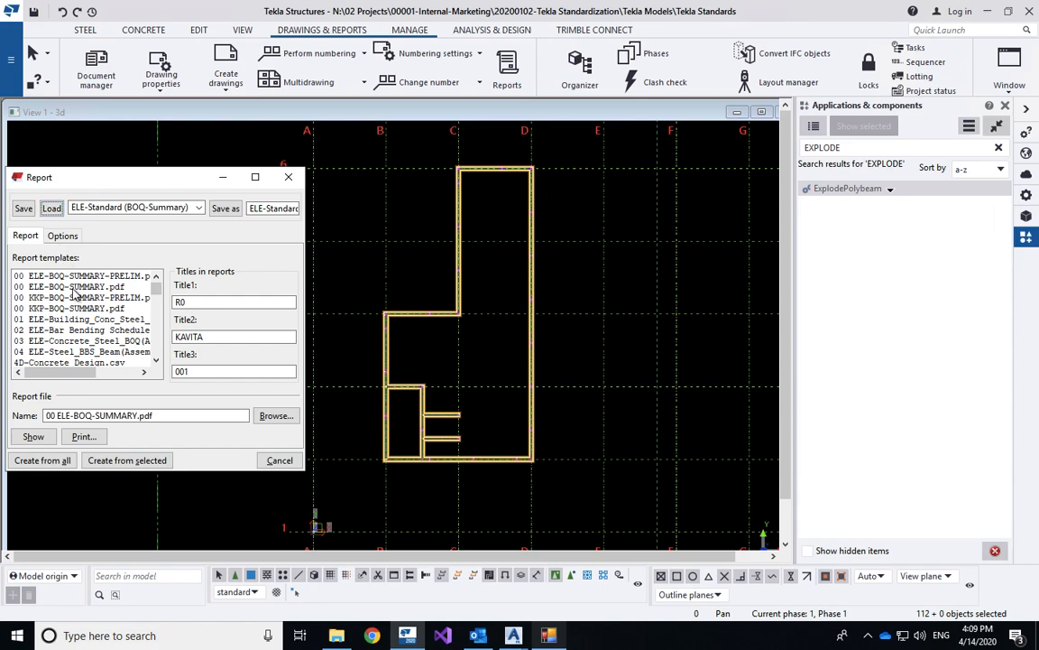
click(72, 286)
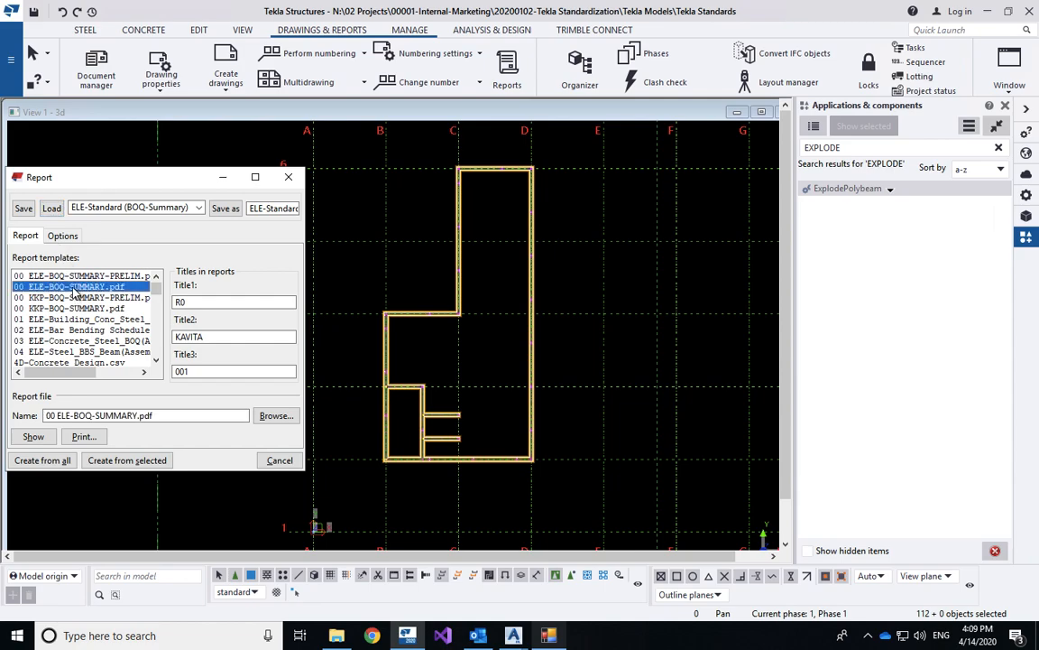
click(118, 460)
click(484, 330)
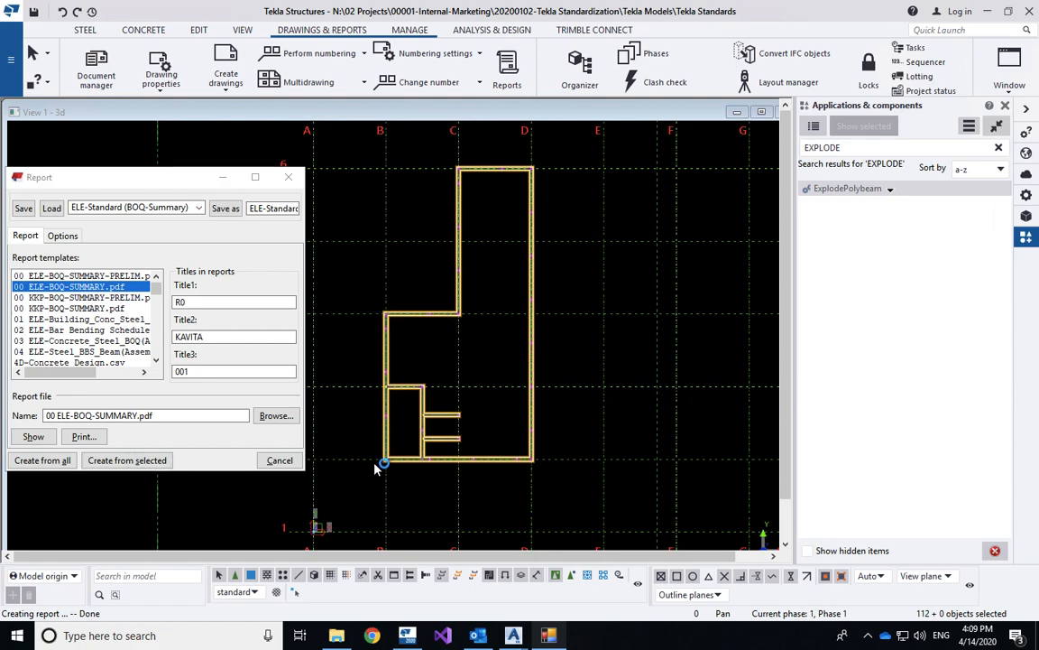
Review the SW200 panel, lifting insert and wire loop box quantities in the BOQ report, and close the PDF.
scroll(244, 407, down, 2)
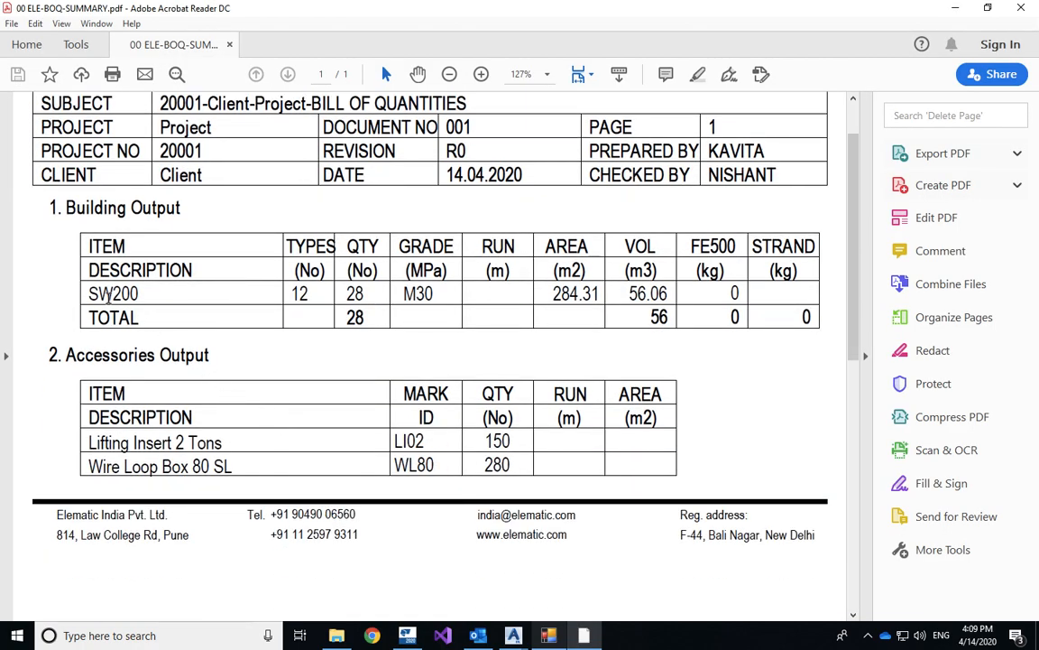
drag(318, 294, 321, 296)
double_click(355, 294)
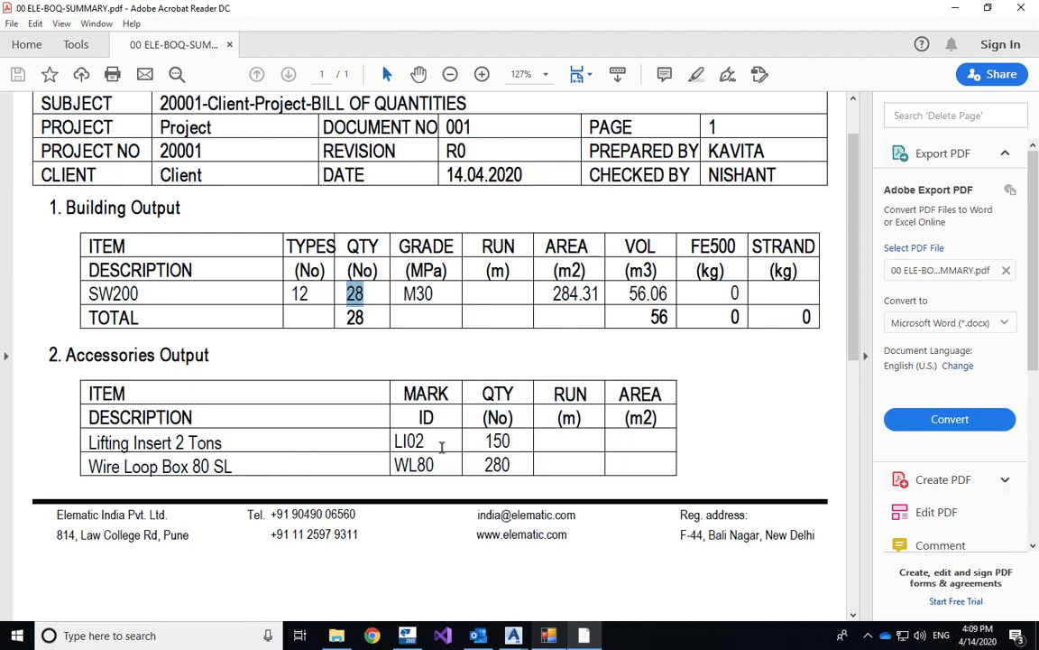
drag(487, 441, 176, 464)
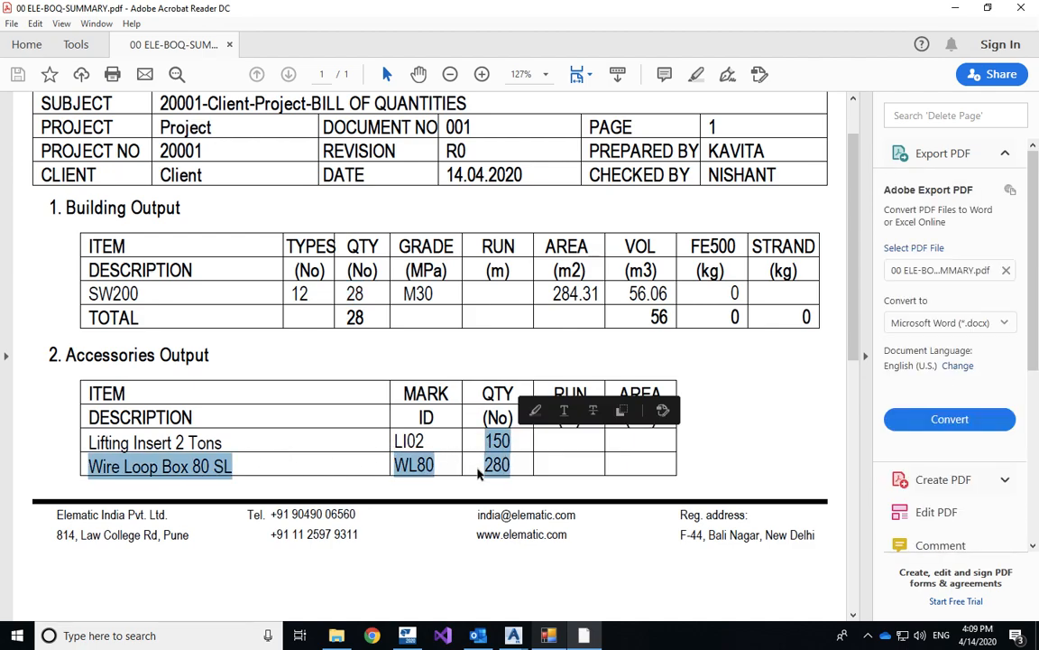
click(516, 464)
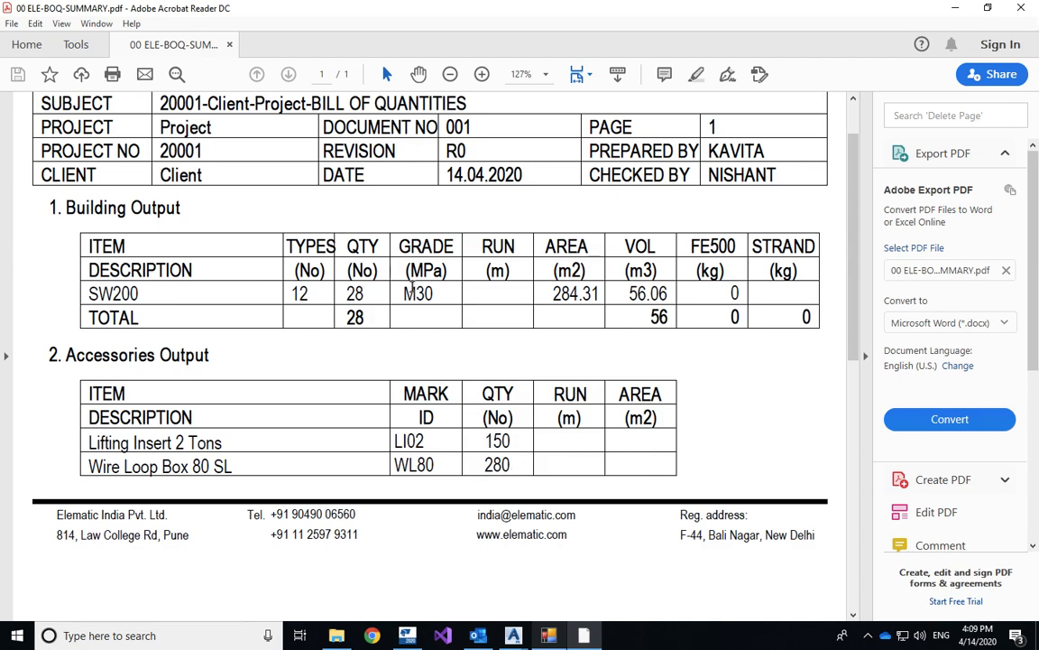
scroll(242, 91, up, 1)
scroll(242, 90, down, 3)
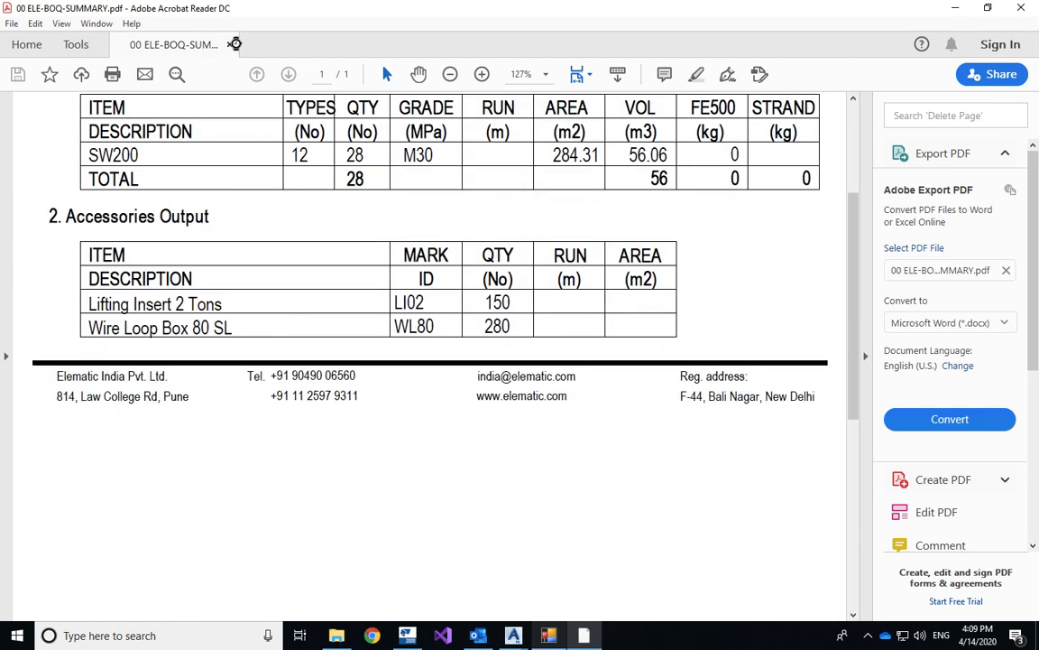
click(229, 44)
click(1021, 7)
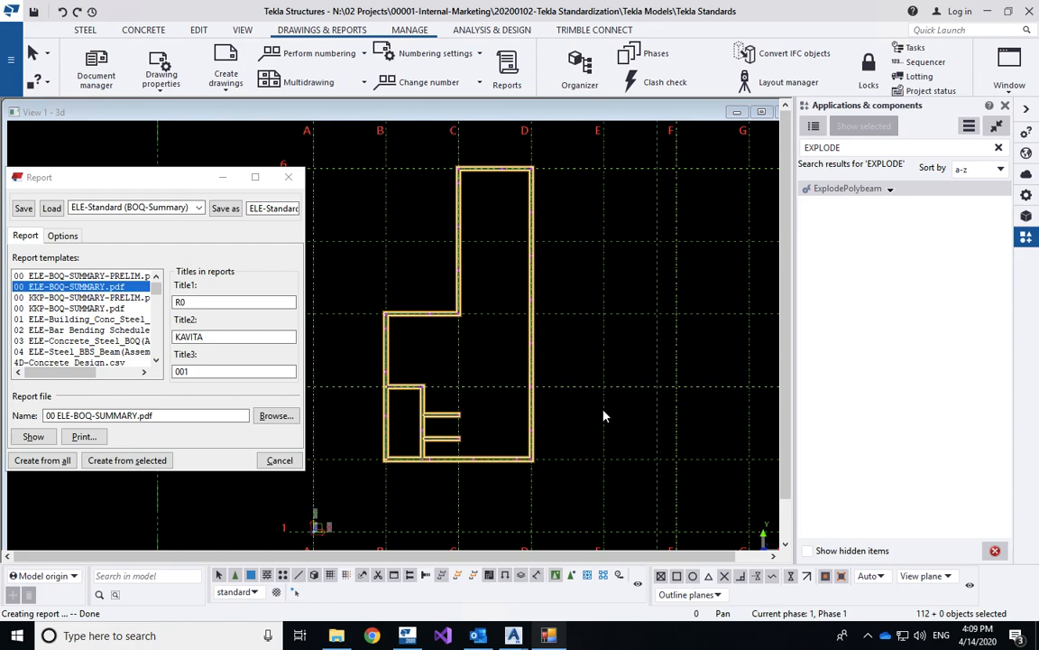
Create solid panel drawings for the wall panel on grid B between grids 3 and 4 from the Elematic folder of the Master Drawing Catalog.
click(416, 356)
scroll(397, 362, up, 3)
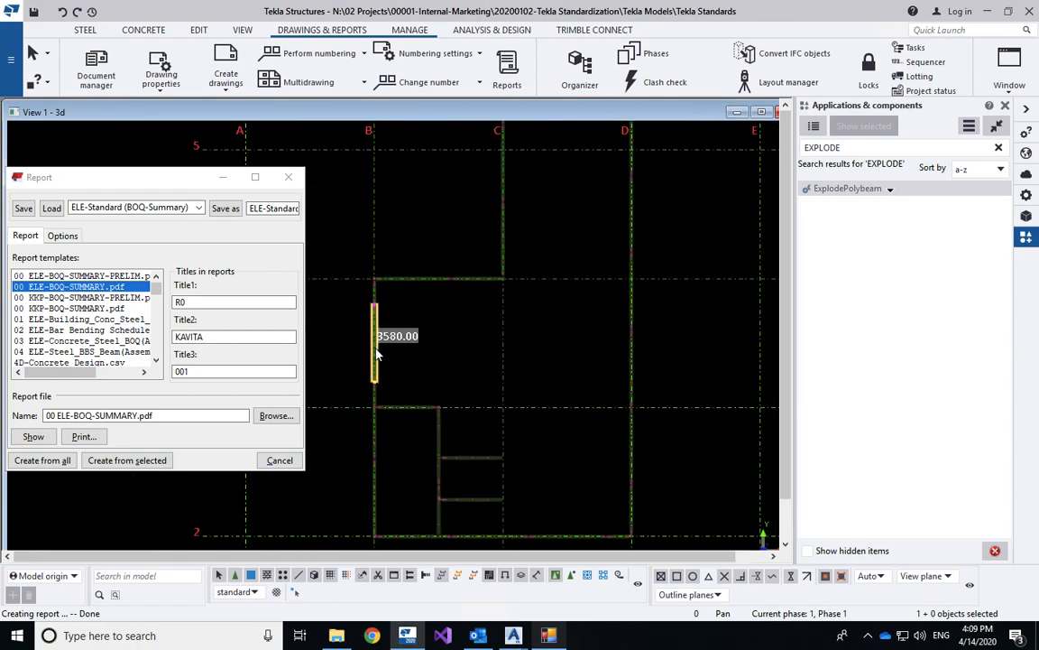
right_click(377, 354)
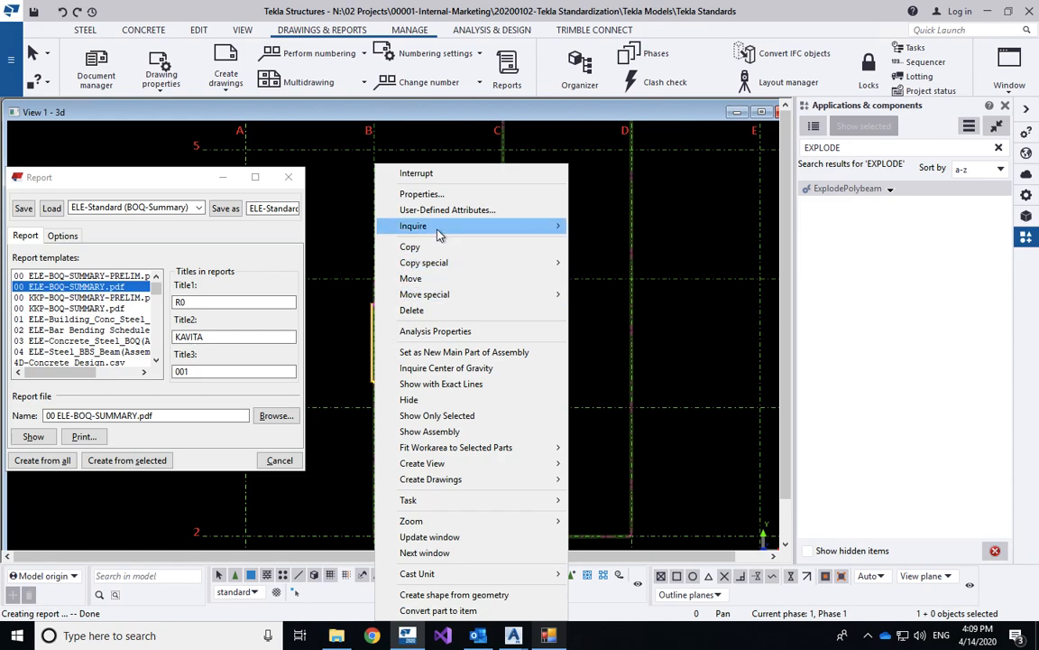
mouse_move(424, 226)
click(225, 87)
click(239, 120)
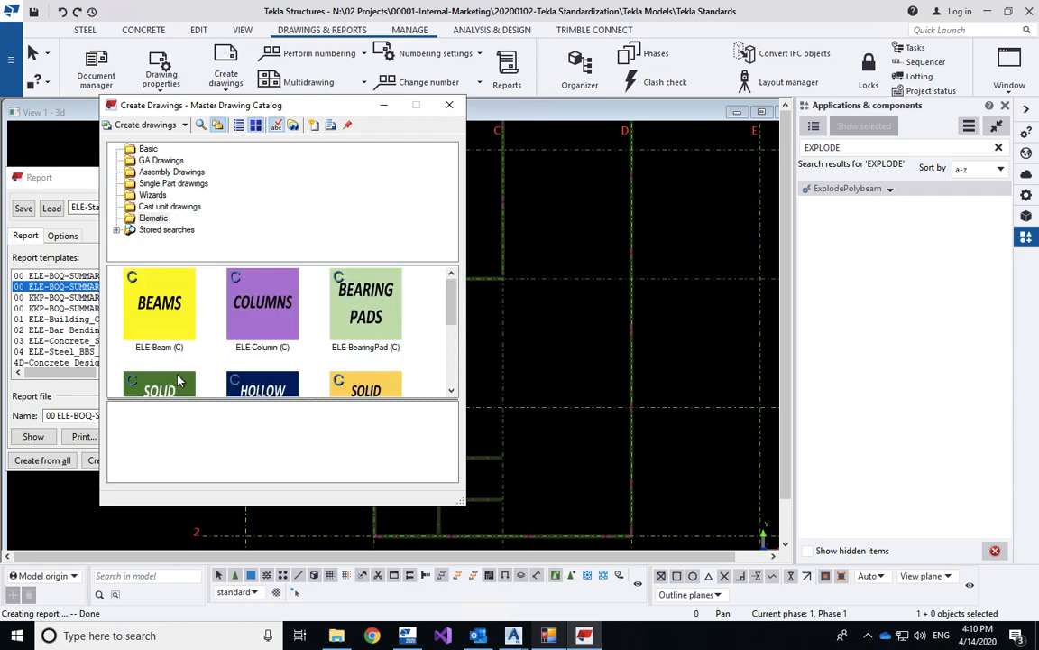
right_click(179, 378)
click(228, 383)
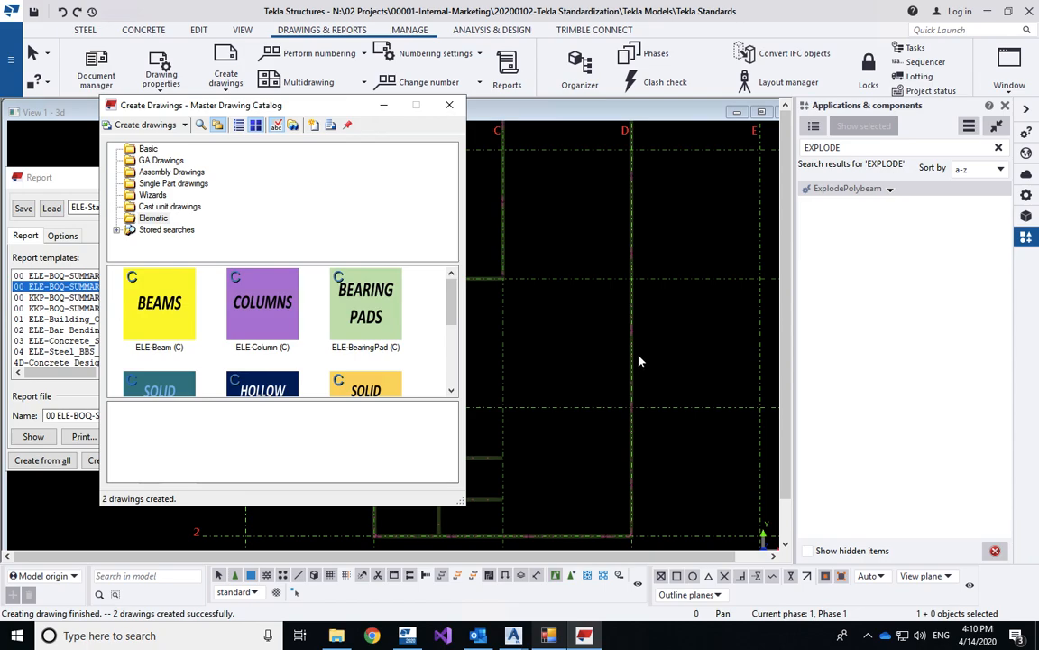
Open the new SP-147 - 1 solid panel mould drawing from the Document manager and minimize the document list.
click(578, 345)
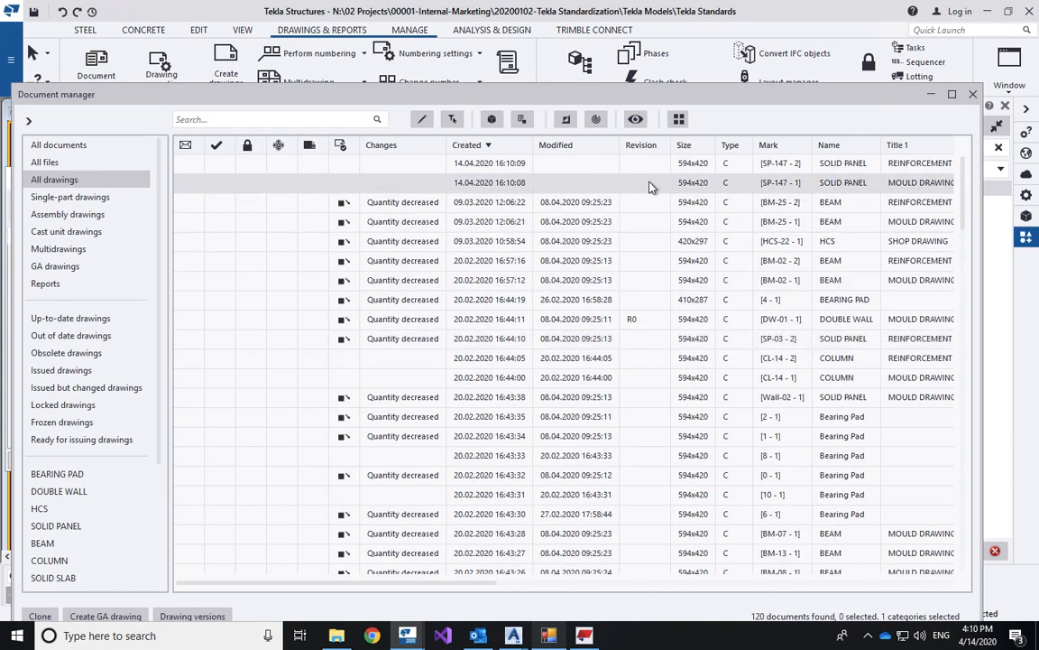
click(649, 187)
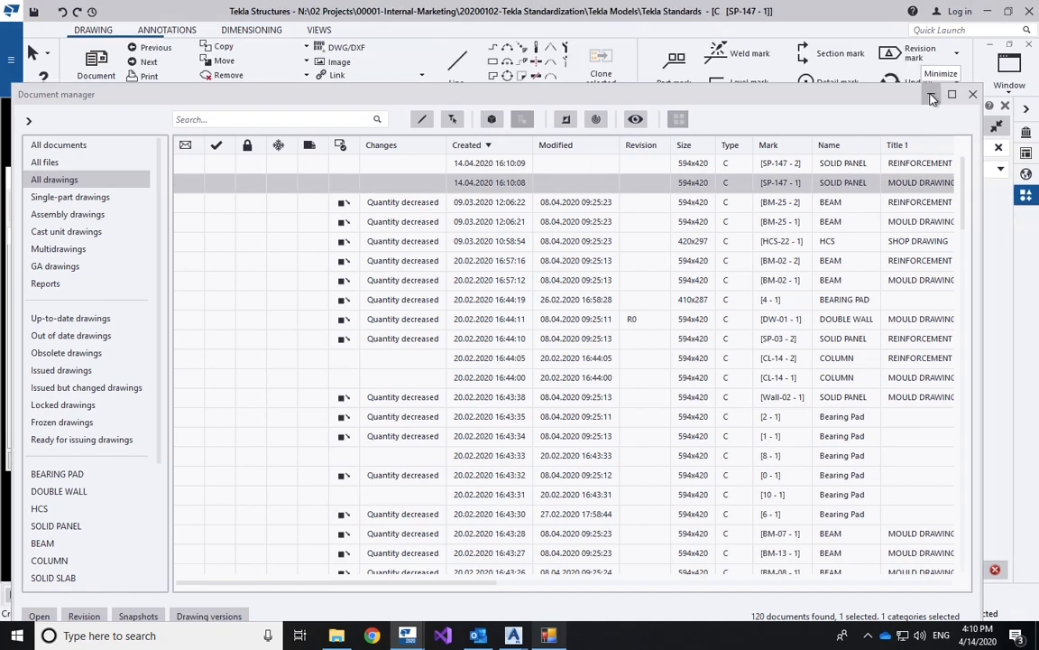
click(933, 94)
Examine the panel's overall dimensions and the WL80 and LI02 spacing along its left edge in the bottom view.
scroll(595, 369, up, 8)
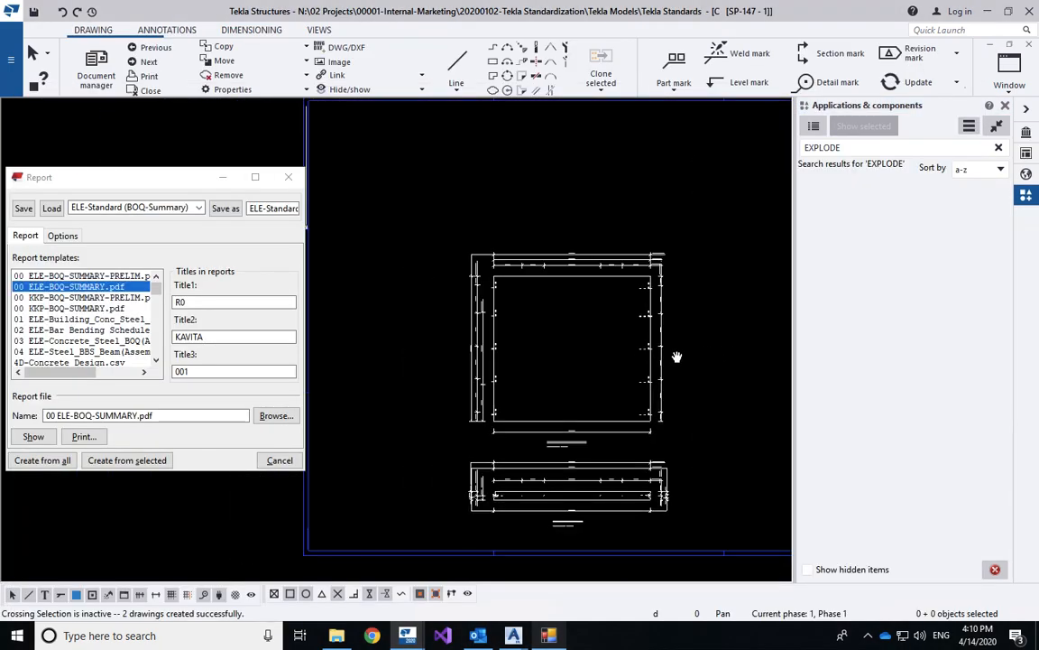
middle_drag(489, 458, 423, 337)
scroll(422, 337, down, 2)
mouse_move(544, 327)
middle_down()
mouse_move(473, 460)
mouse_move(456, 534)
middle_up()
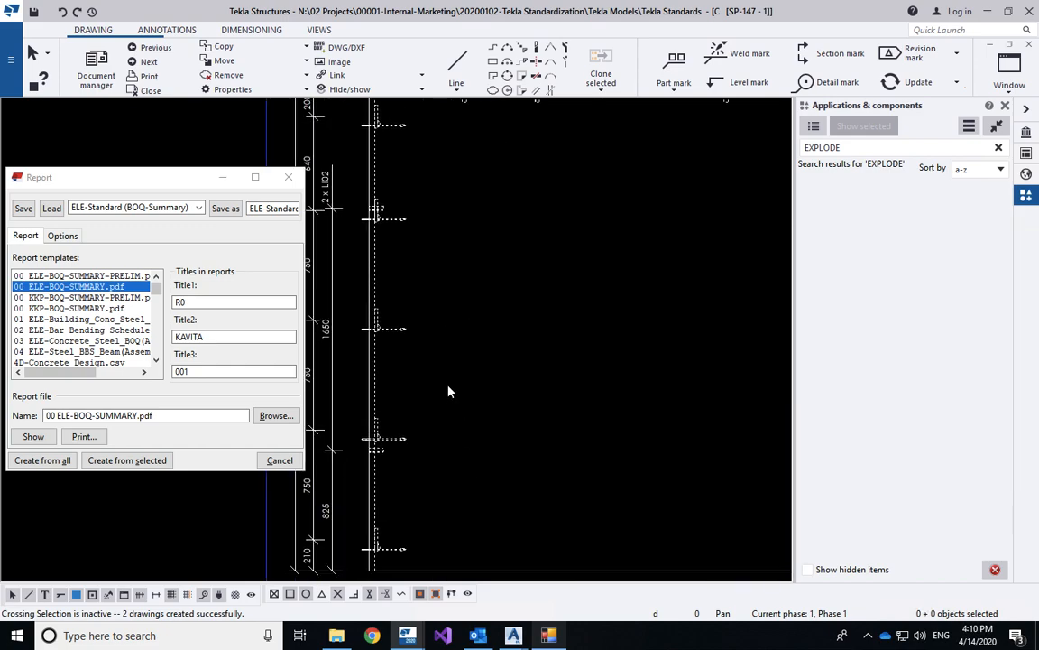
scroll(438, 370, down, 2)
scroll(366, 267, up, 1)
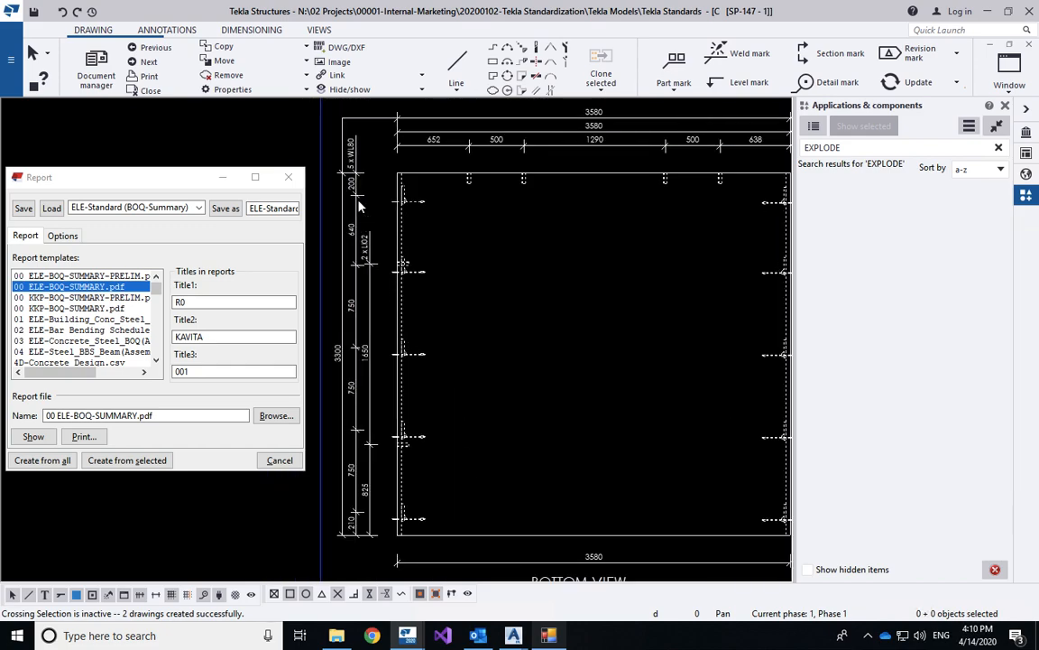
scroll(357, 185, up, 2)
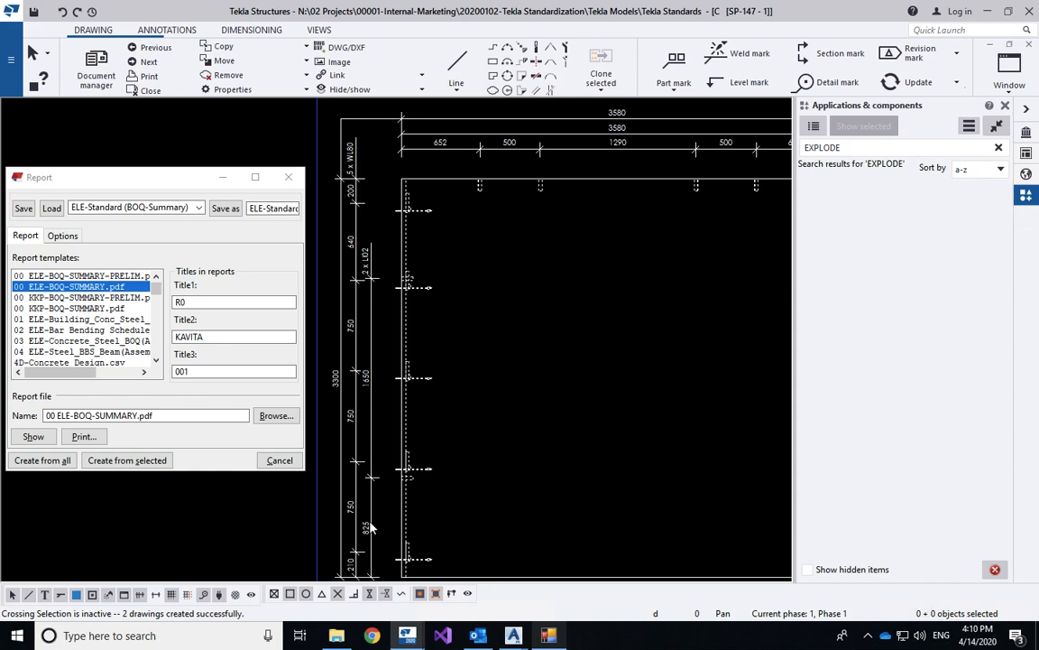
scroll(370, 528, down, 2)
Compare the wire loop box offsets on the panel's right and left edges at the lower and upper corners of the bottom view.
scroll(722, 536, up, 4)
scroll(720, 529, up, 3)
middle_drag(717, 574, 706, 455)
scroll(704, 453, down, 4)
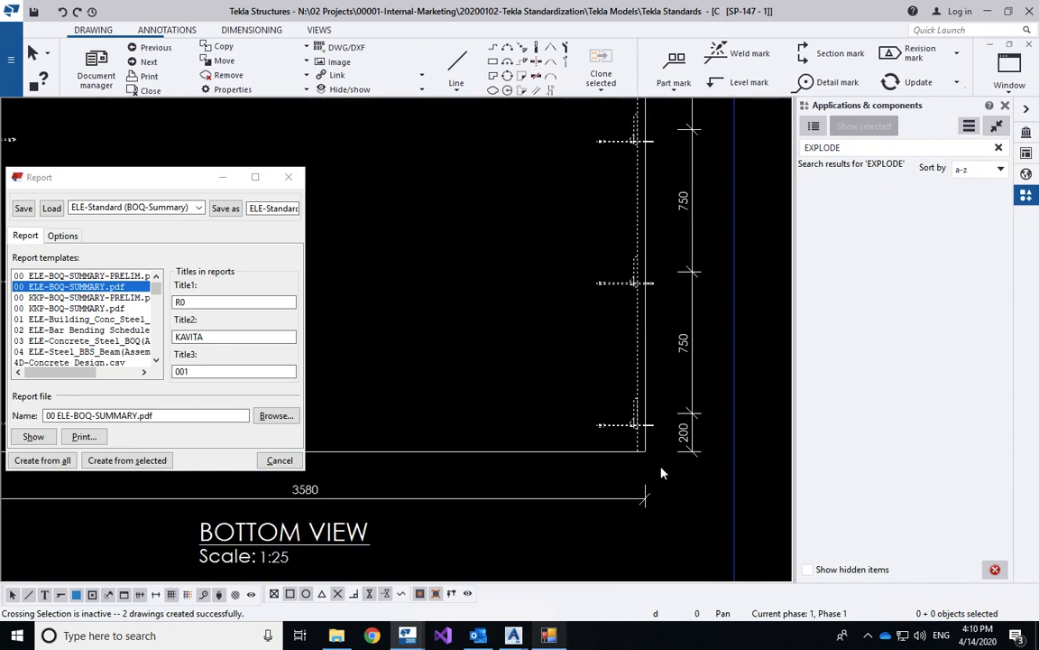
middle_drag(619, 471, 1035, 474)
middle_drag(434, 462, 523, 462)
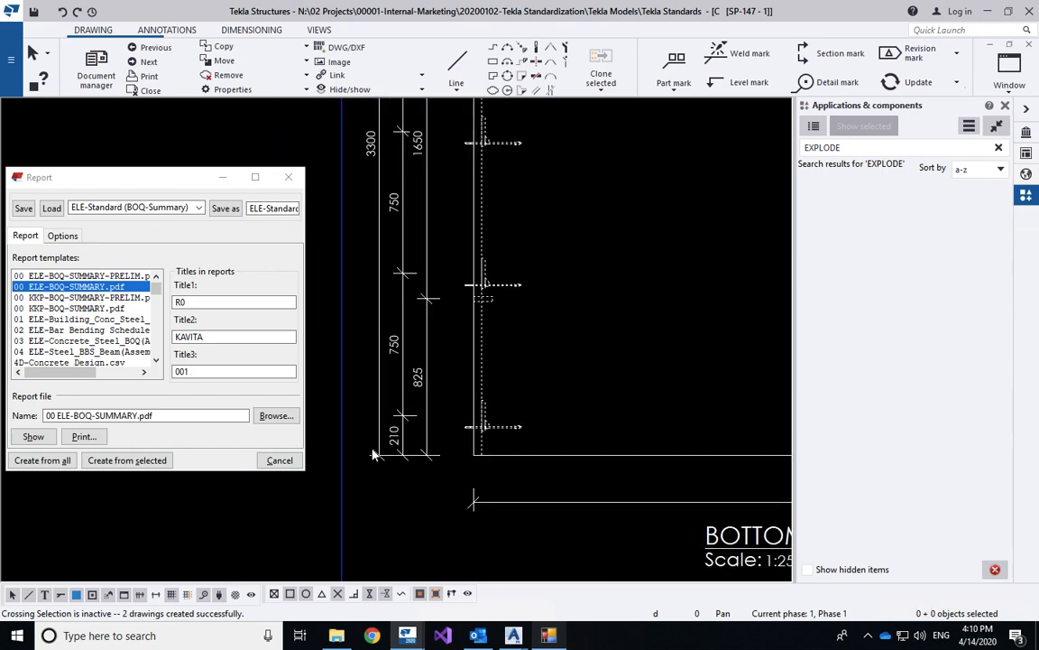
middle_drag(392, 345, 402, 491)
middle_drag(414, 292, 405, 518)
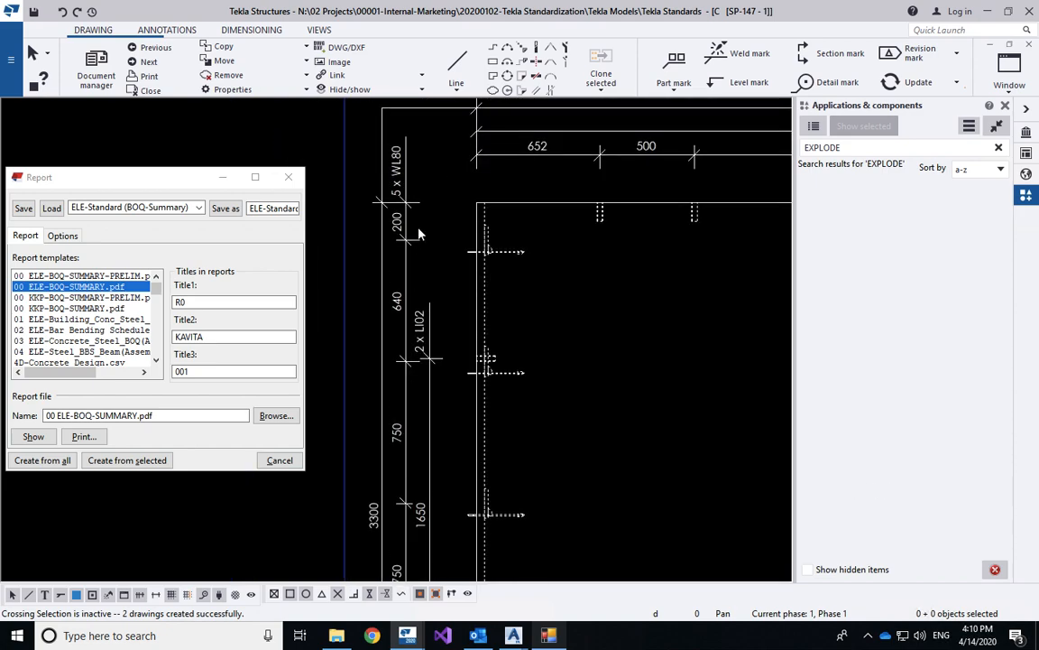
scroll(397, 260, down, 5)
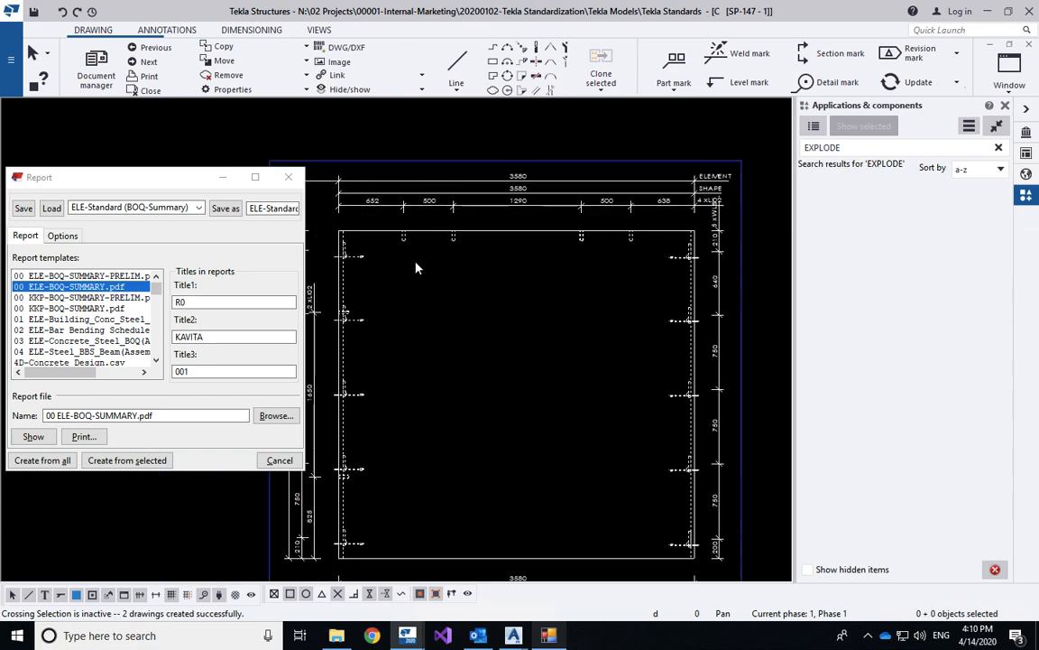
scroll(649, 253, up, 3)
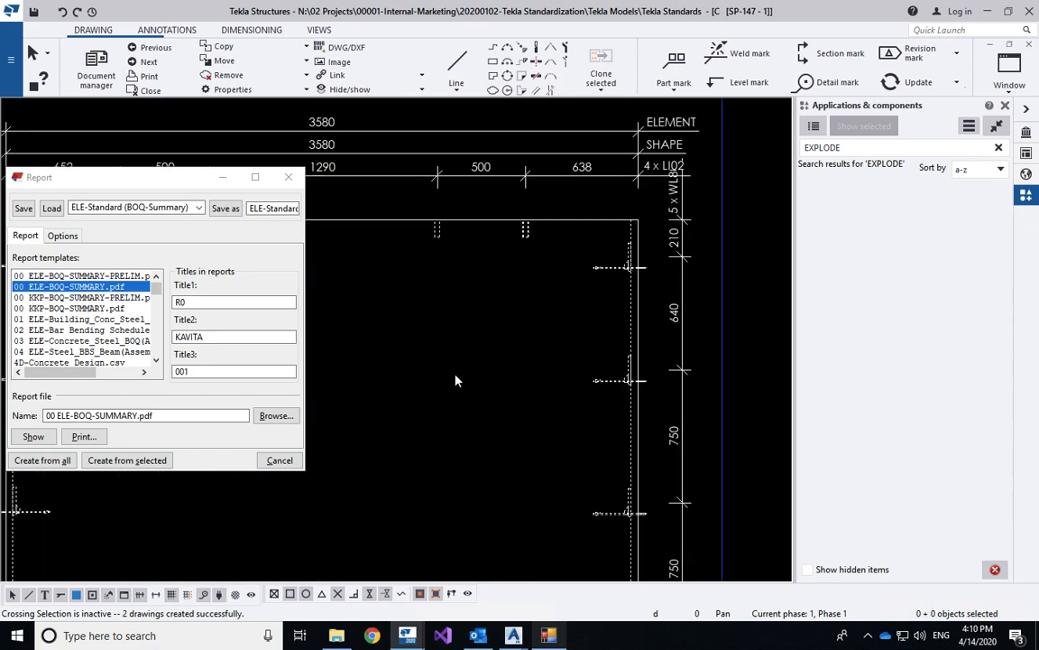
scroll(642, 300, down, 4)
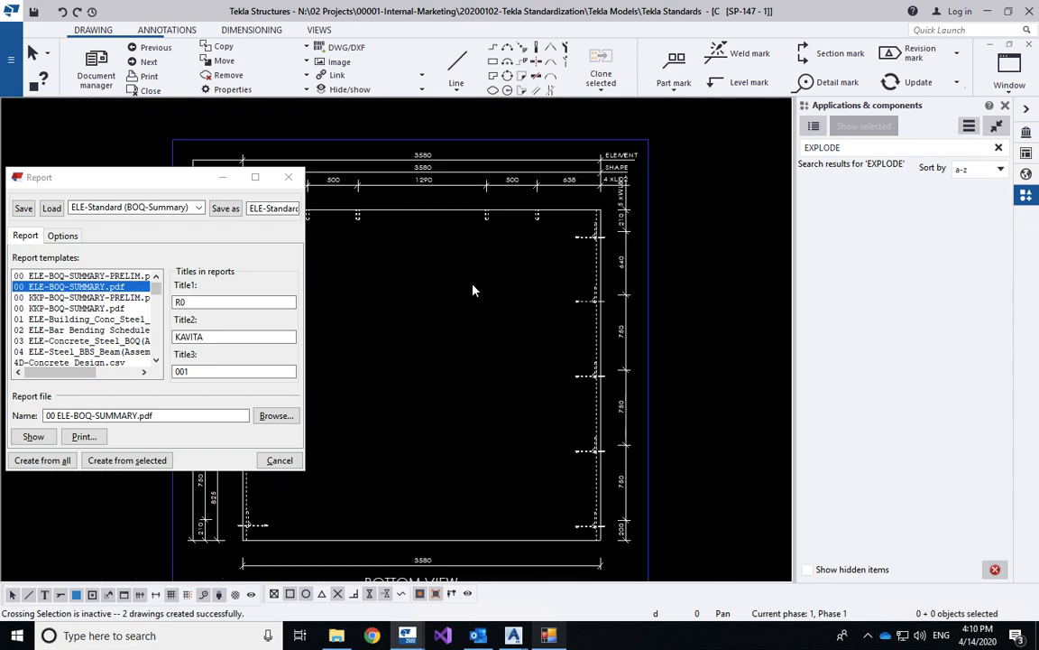
Check the element information and insert material list tables on the mould drawing sheet.
scroll(500, 310, down, 1)
middle_drag(610, 406, 103, 551)
scroll(432, 277, up, 5)
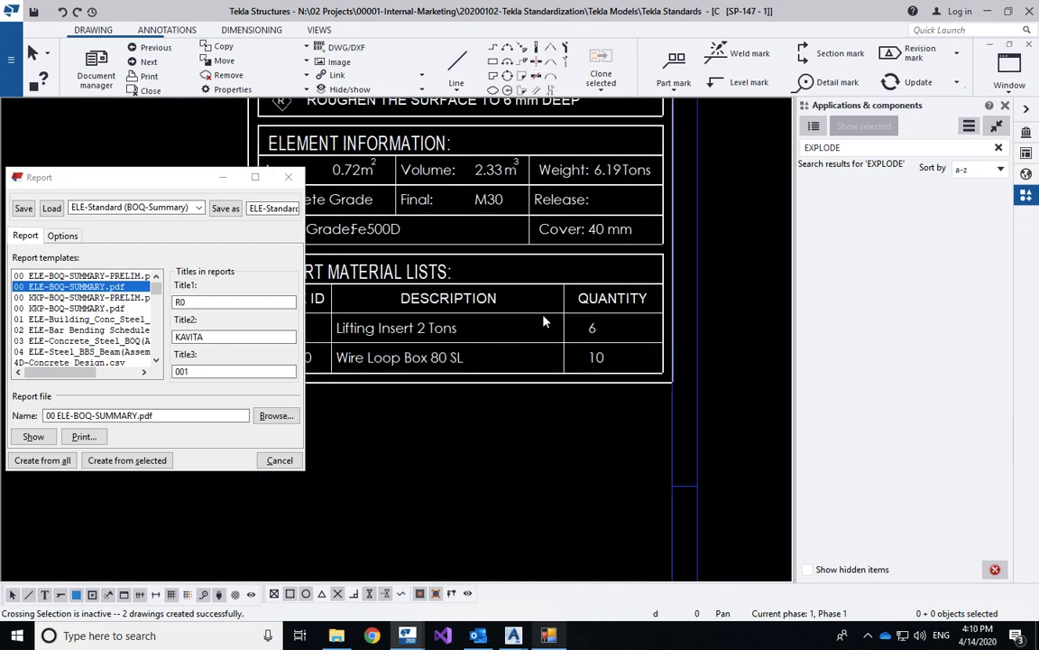
scroll(439, 316, down, 2)
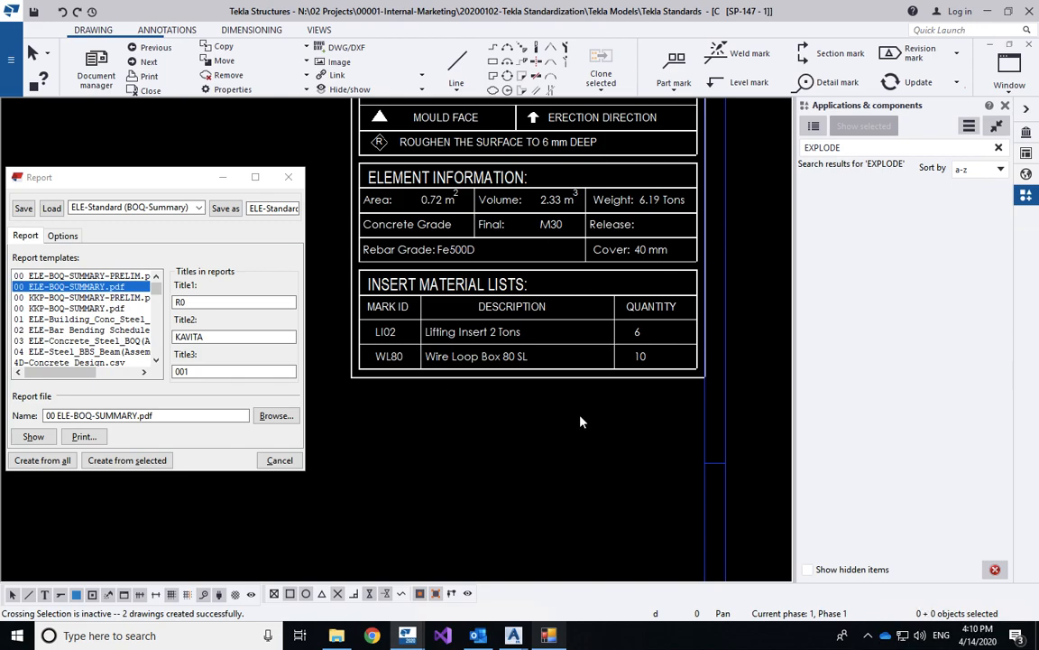
Close the SP-147 mould drawing and examine the panel joints around the small room near grids B and 3 in the 3D model.
click(1030, 45)
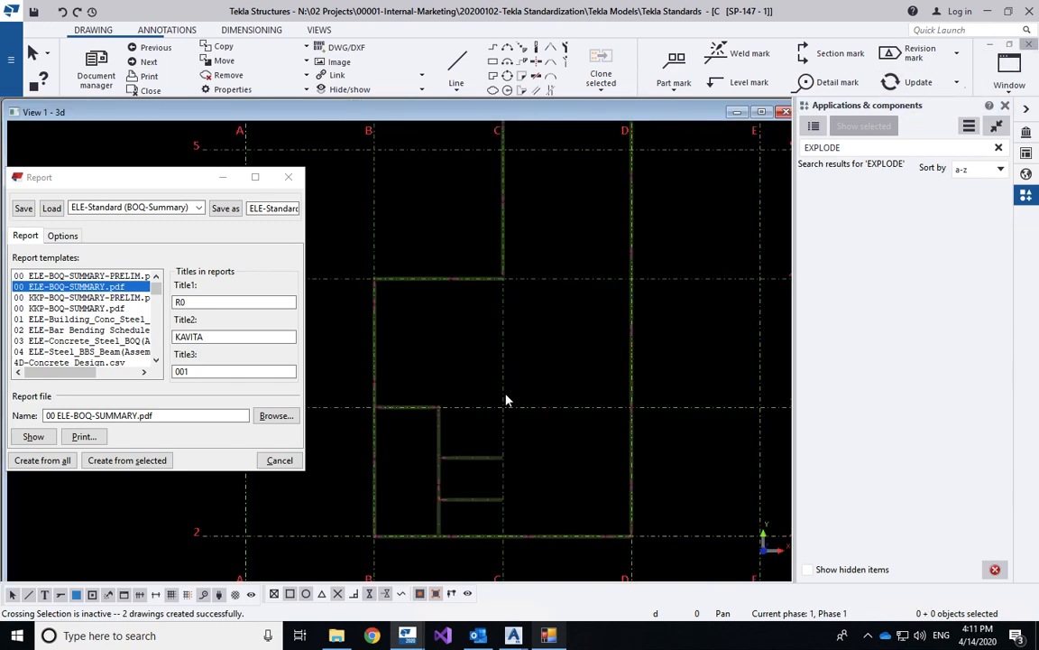
ctrl+middle_drag(350, 355, 340, 314)
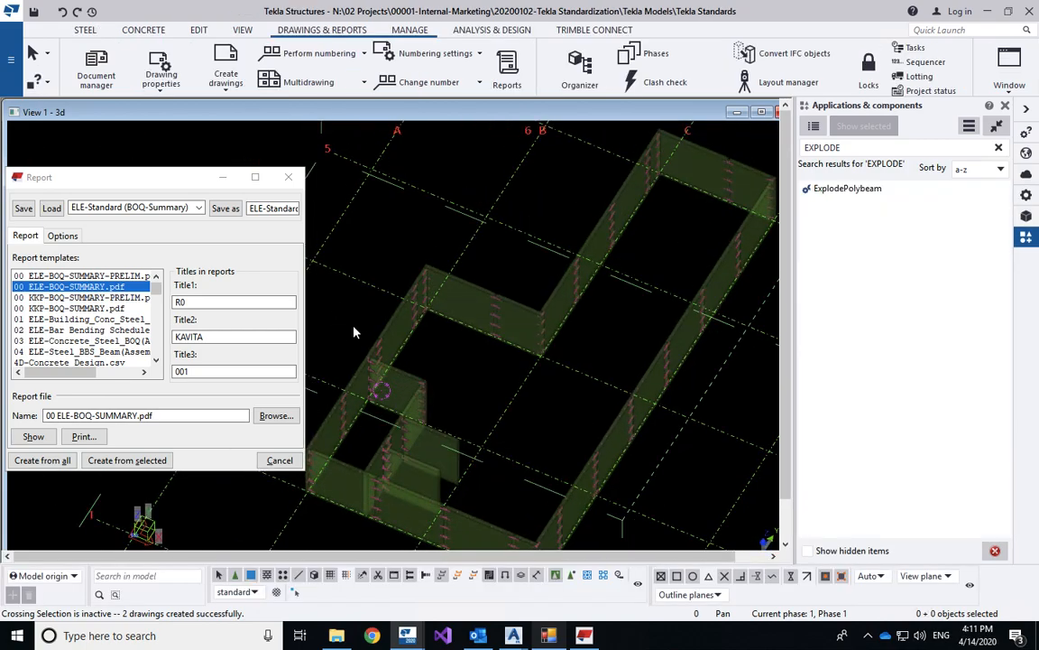
scroll(369, 386, up, 4)
middle_drag(369, 385, 473, 319)
scroll(464, 330, up, 2)
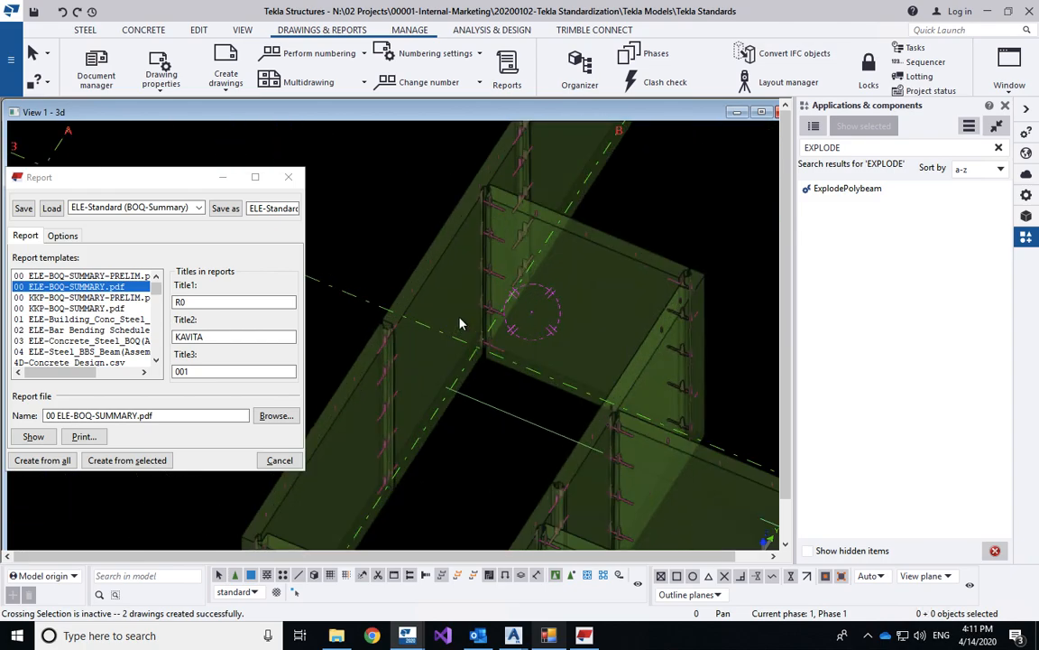
ctrl+middle_drag(496, 295, 504, 332)
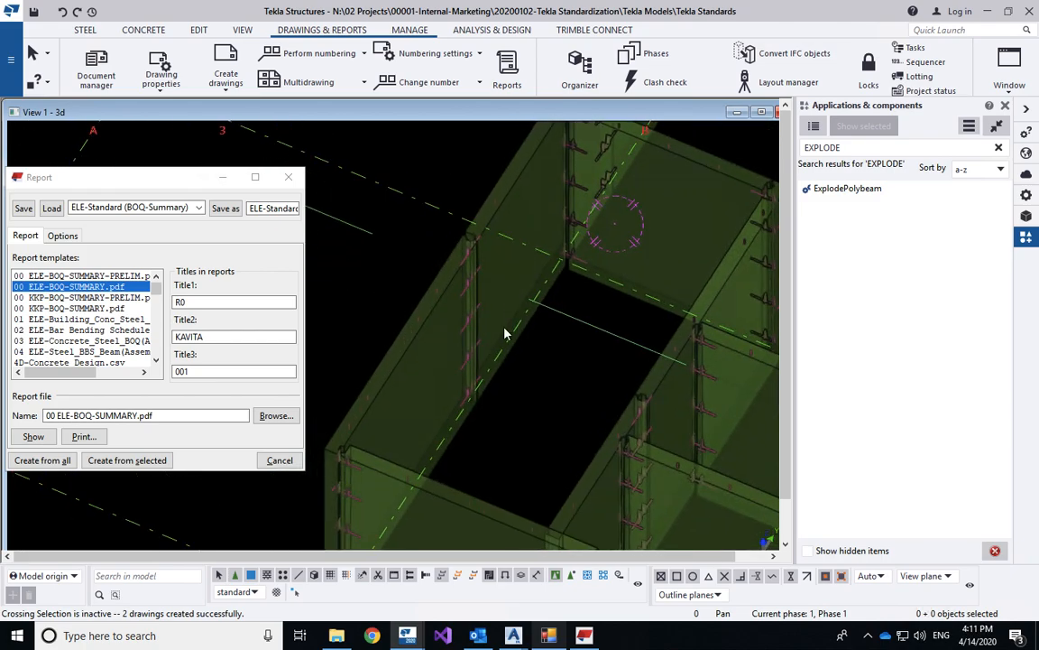
ctrl+middle_drag(390, 410, 354, 364)
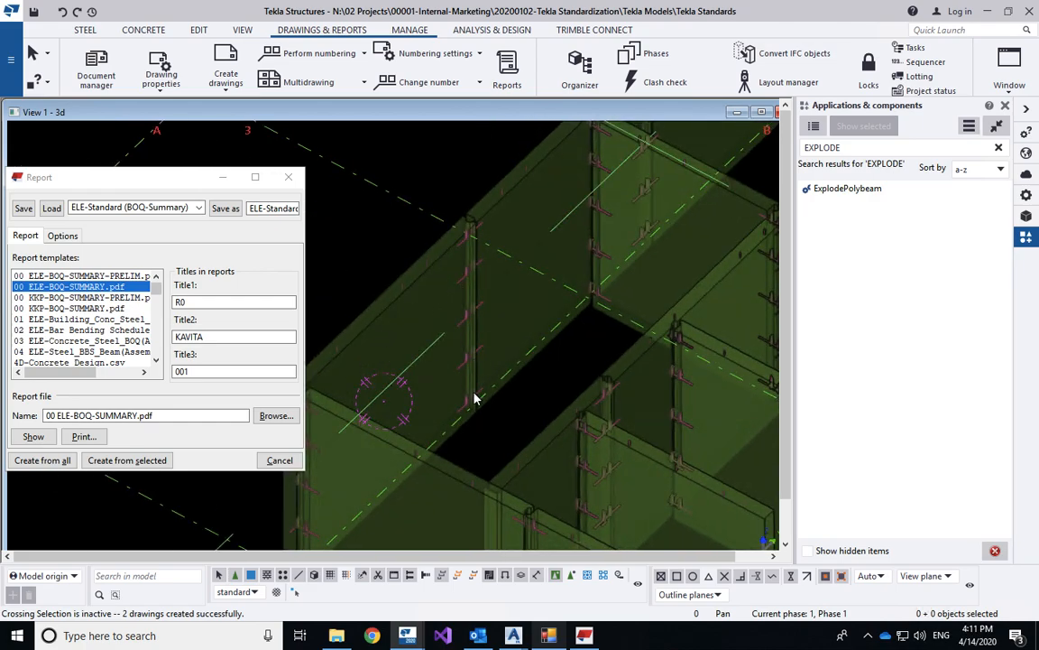
ctrl+middle_drag(470, 362, 469, 333)
scroll(485, 361, down, 4)
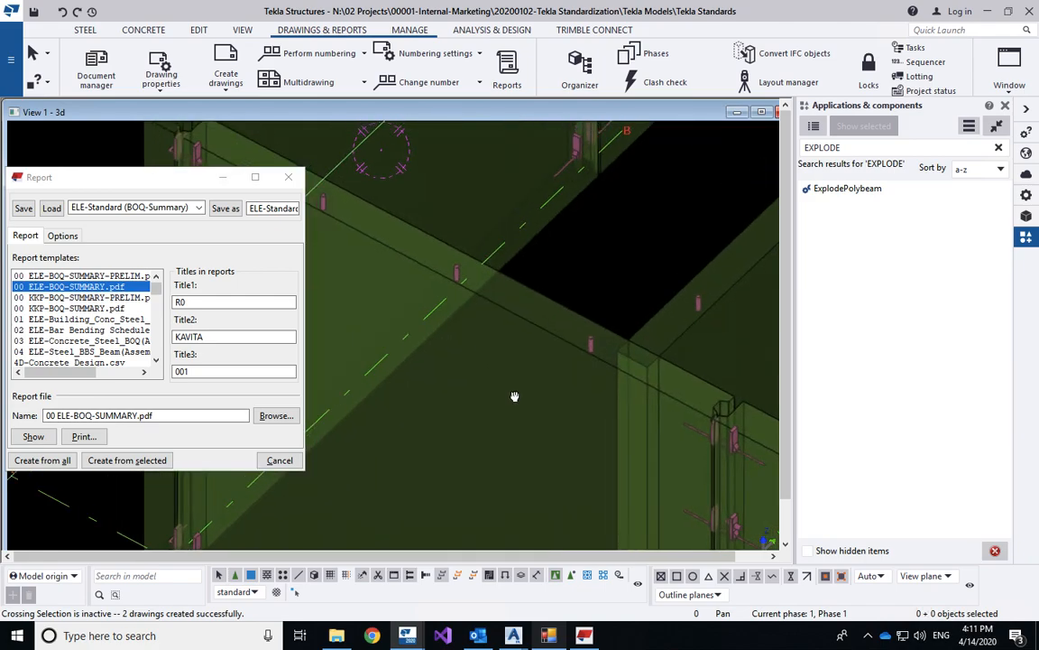
Examine the top lifting inserts and wire loop boxes at the corner and straight panel joints near grid 4.
middle_drag(569, 271, 454, 449)
middle_drag(525, 356, 461, 456)
middle_drag(626, 232, 395, 468)
scroll(480, 336, up, 5)
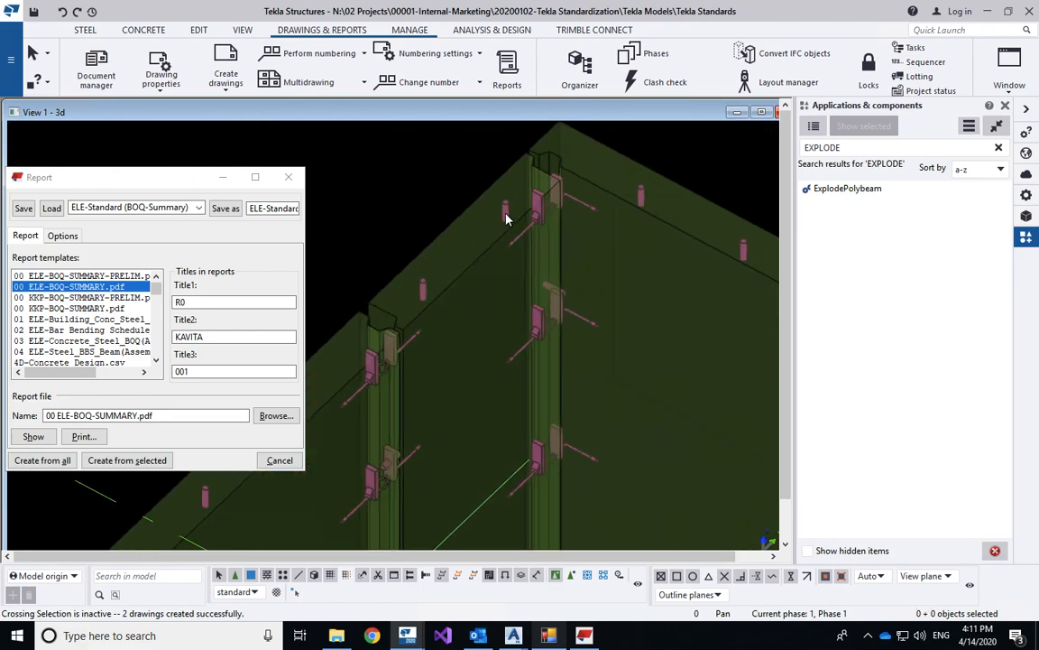
scroll(469, 296, up, 2)
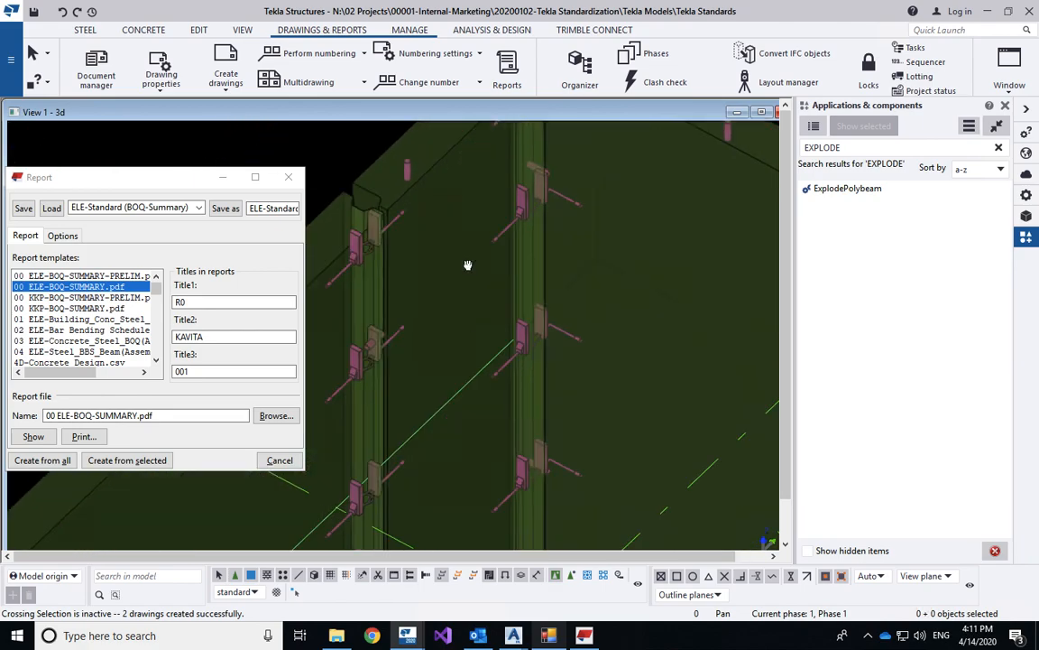
scroll(463, 283, down, 5)
middle_drag(479, 341, 610, 329)
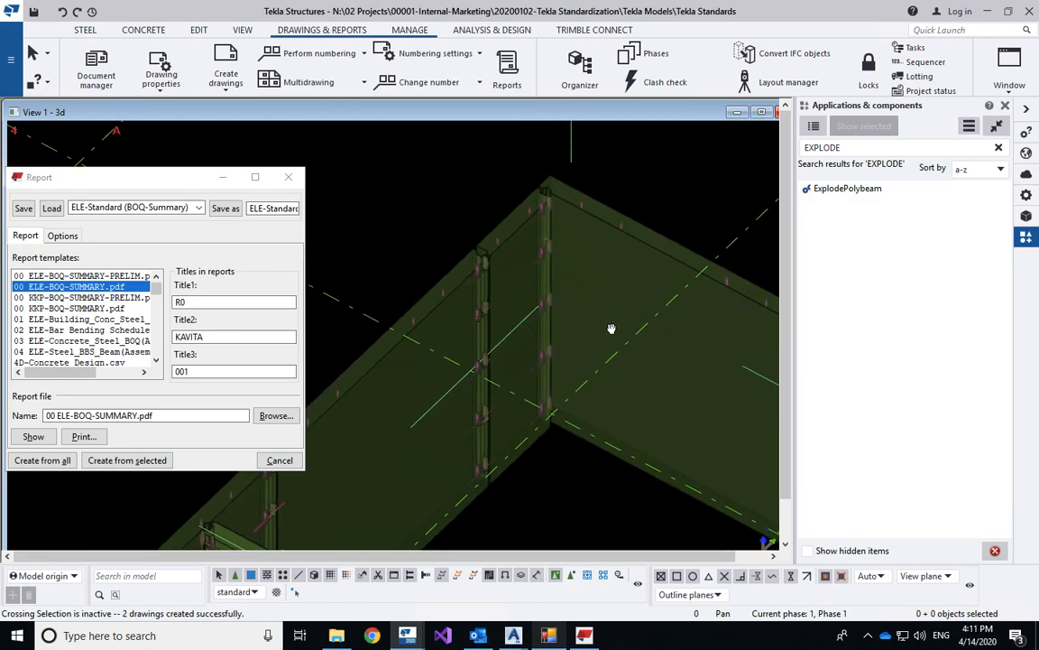
scroll(582, 230, up, 2)
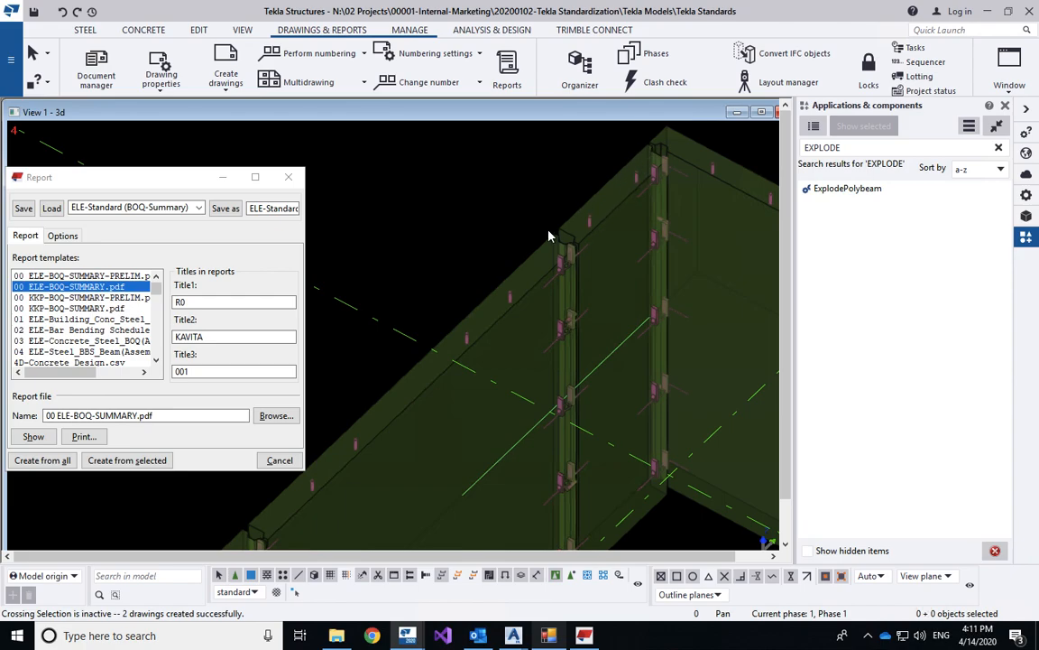
middle_drag(566, 334, 552, 233)
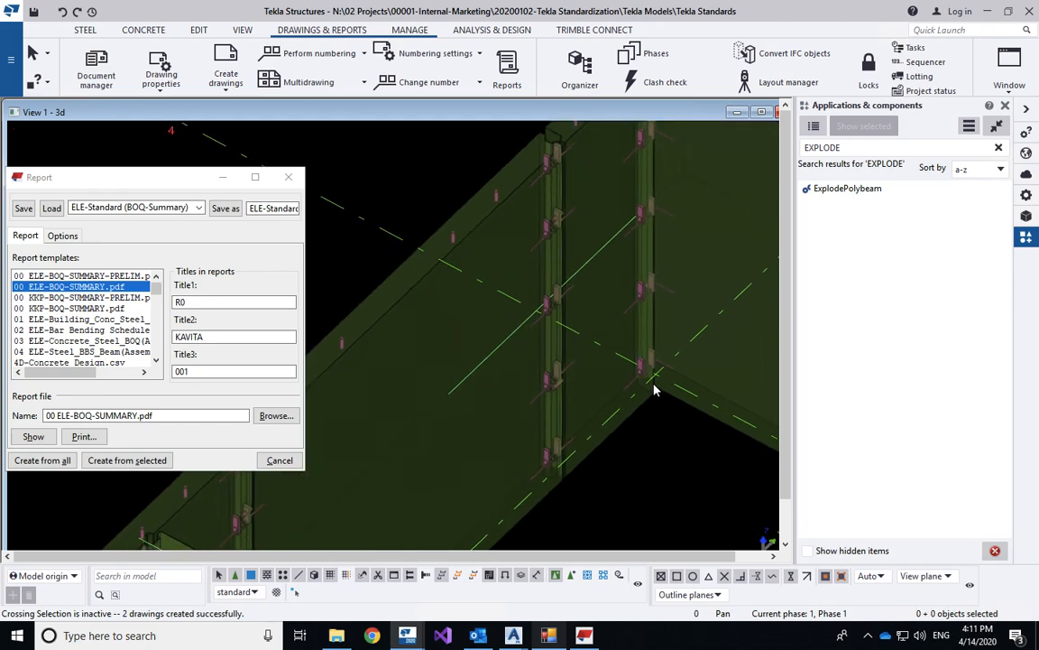
Inspect the split panels along the long outer wall and the junctions of the internal walls with the outer walls.
scroll(656, 390, down, 4)
middle_drag(625, 379, 420, 328)
middle_drag(538, 334, 535, 330)
scroll(536, 334, down, 3)
scroll(526, 352, up, 8)
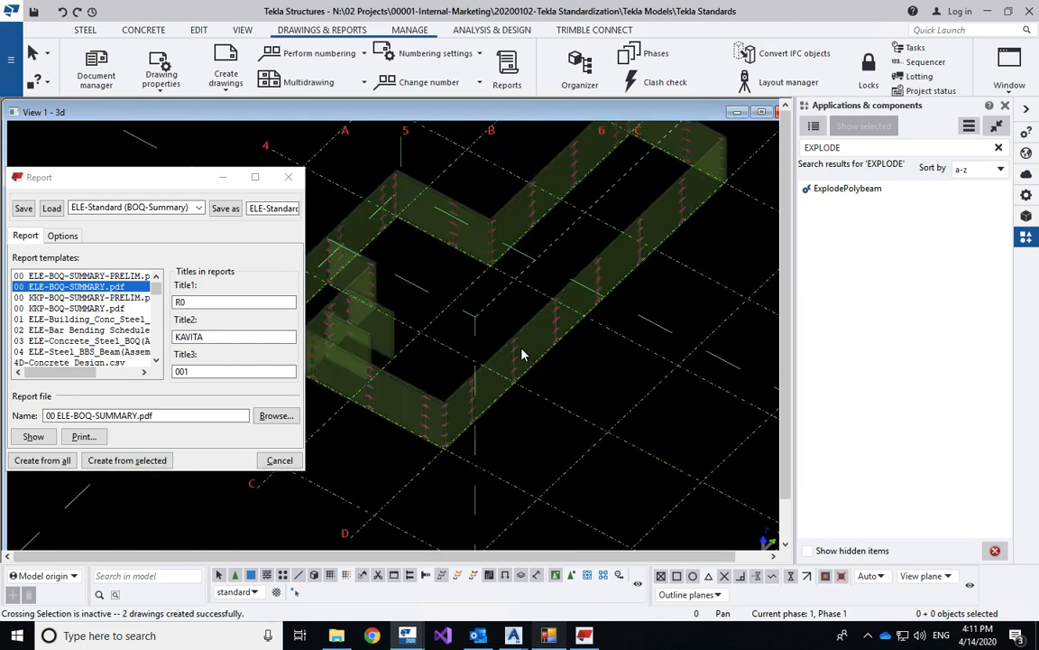
scroll(515, 343, down, 5)
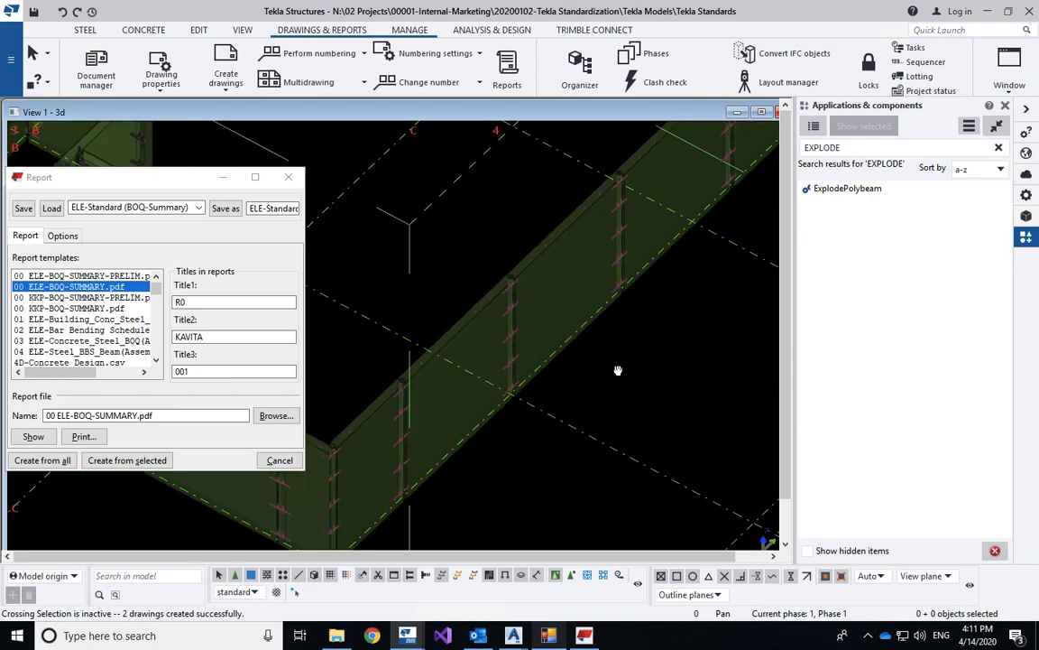
scroll(539, 346, down, 3)
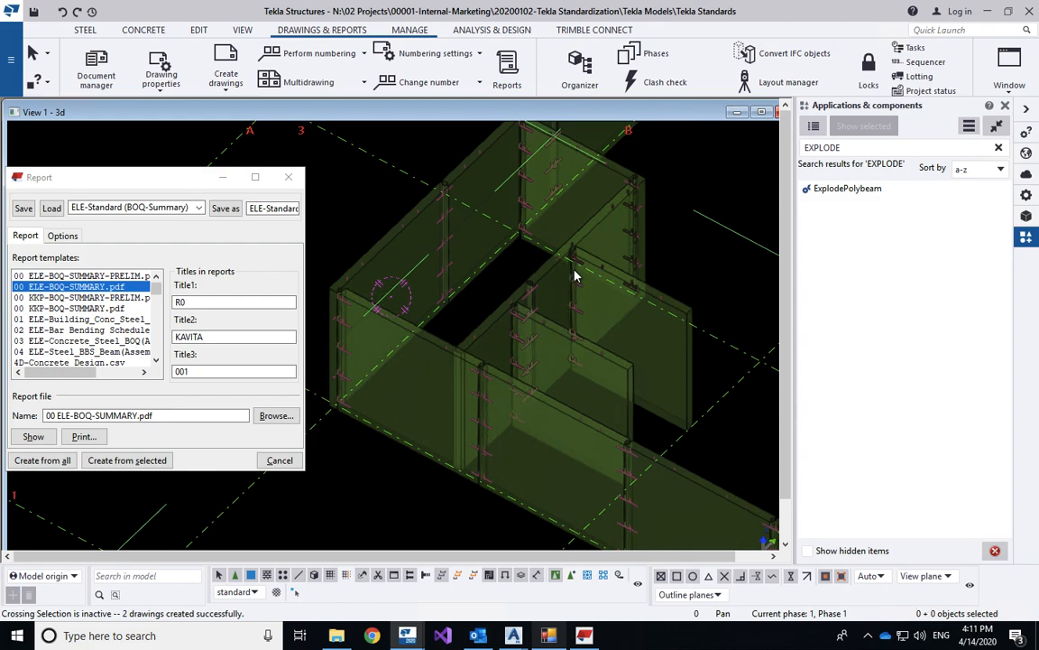
scroll(576, 275, up, 3)
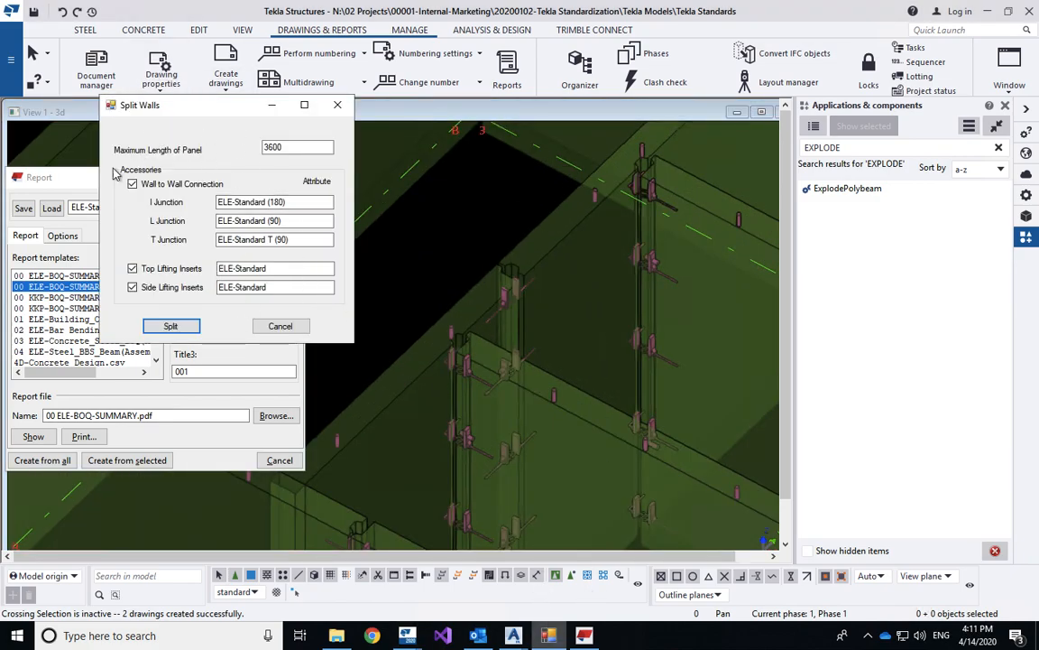
Review the Split Walls settings for maximum panel length, side lifting inserts and the I Junction attribute.
click(565, 637)
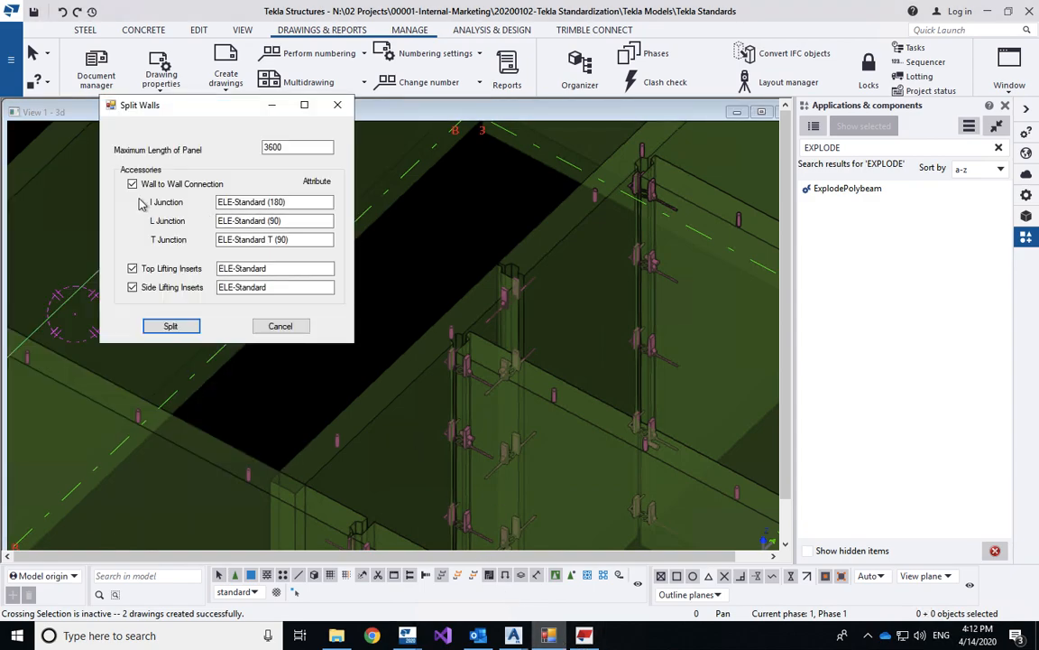
click(291, 147)
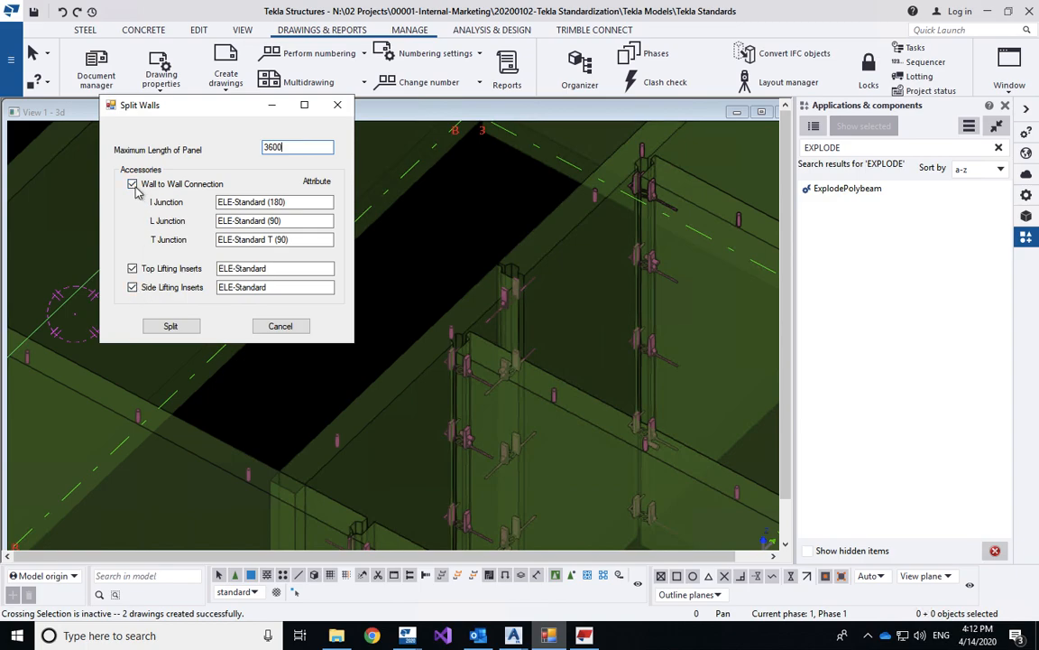
click(133, 288)
click(132, 288)
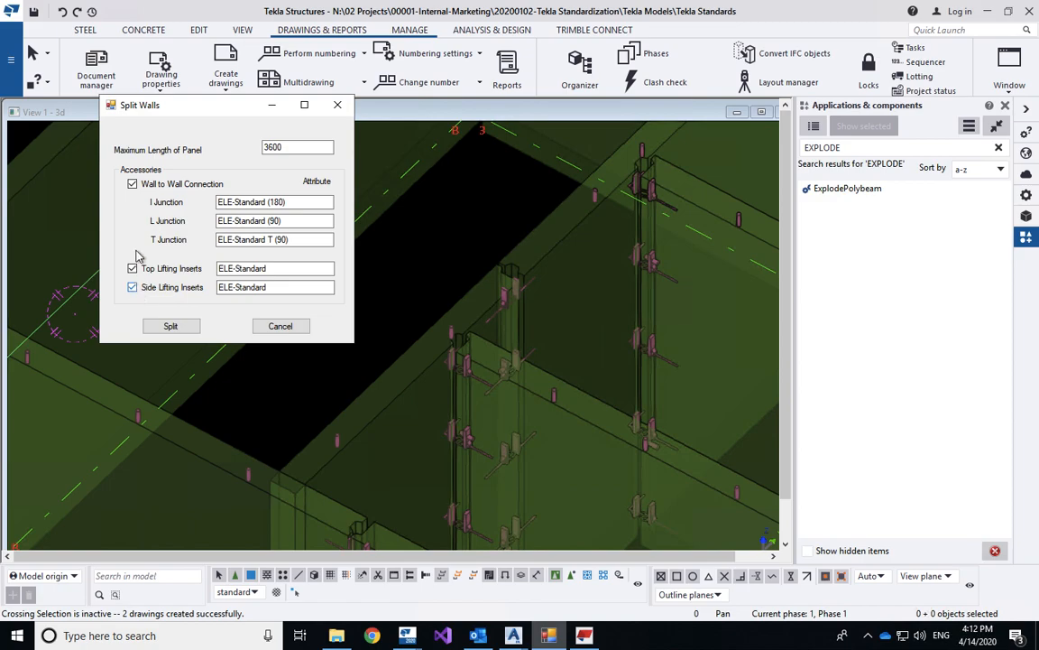
click(222, 203)
drag(286, 202, 218, 204)
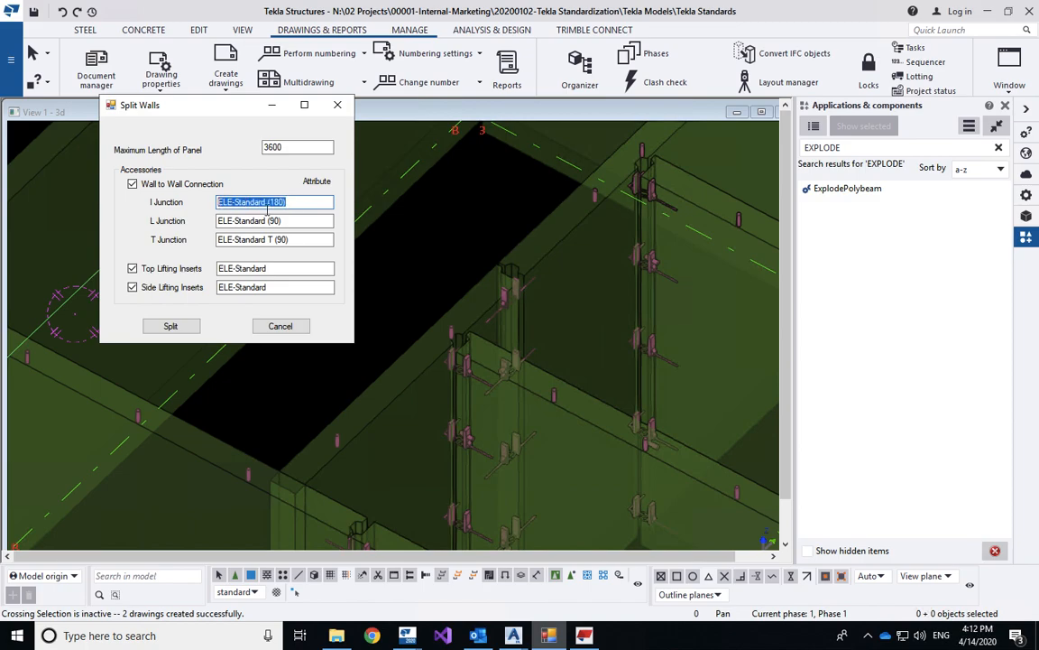
Search the components for "wall to wall" and open the Wall To Wall Connection properties without placing a connection.
drag(874, 151, 794, 154)
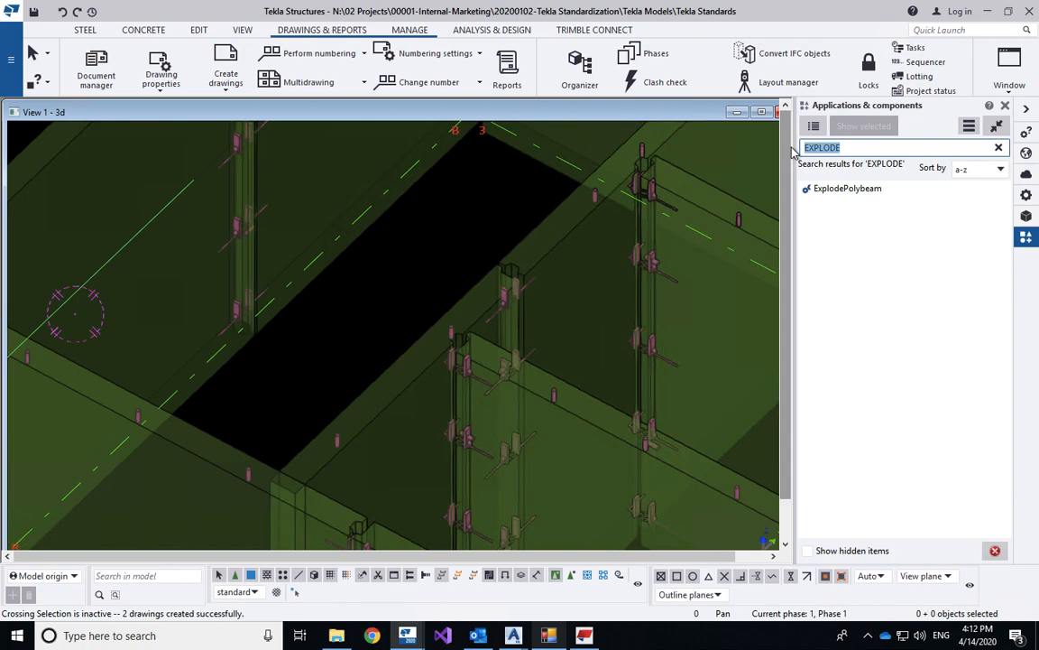
text(wall to wall)
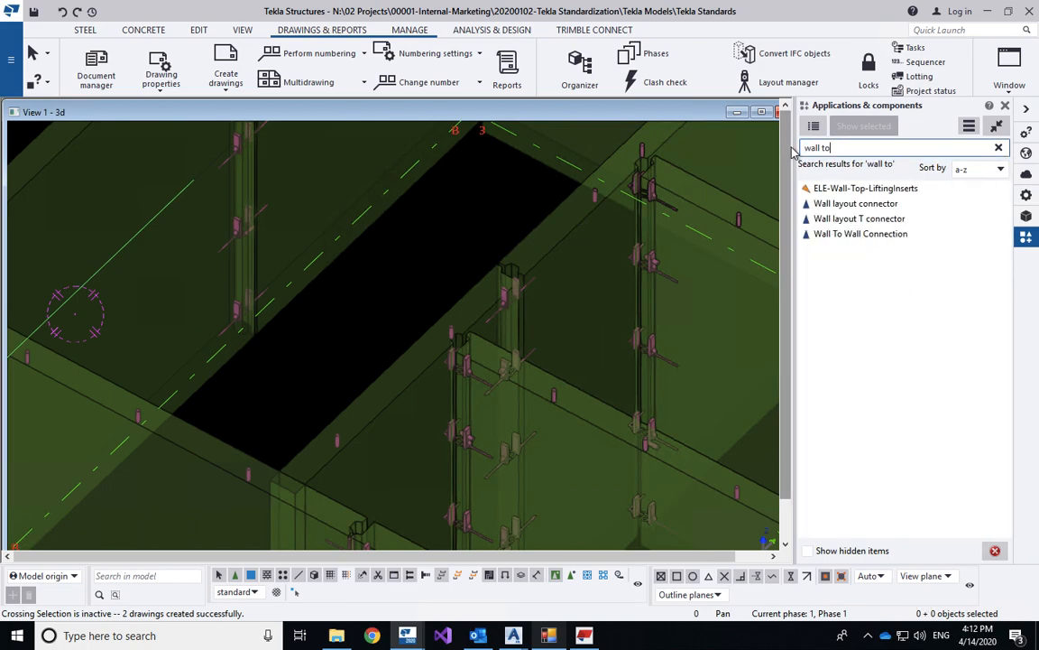
click(849, 236)
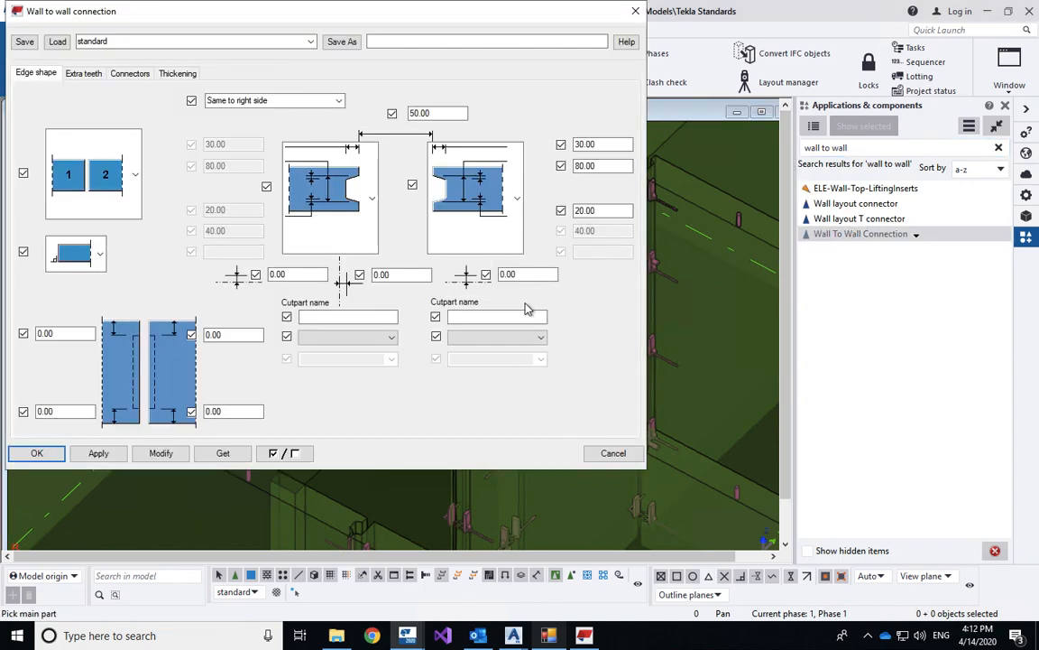
middle_drag(697, 294, 912, 352)
right_click(679, 269)
click(696, 282)
click(681, 284)
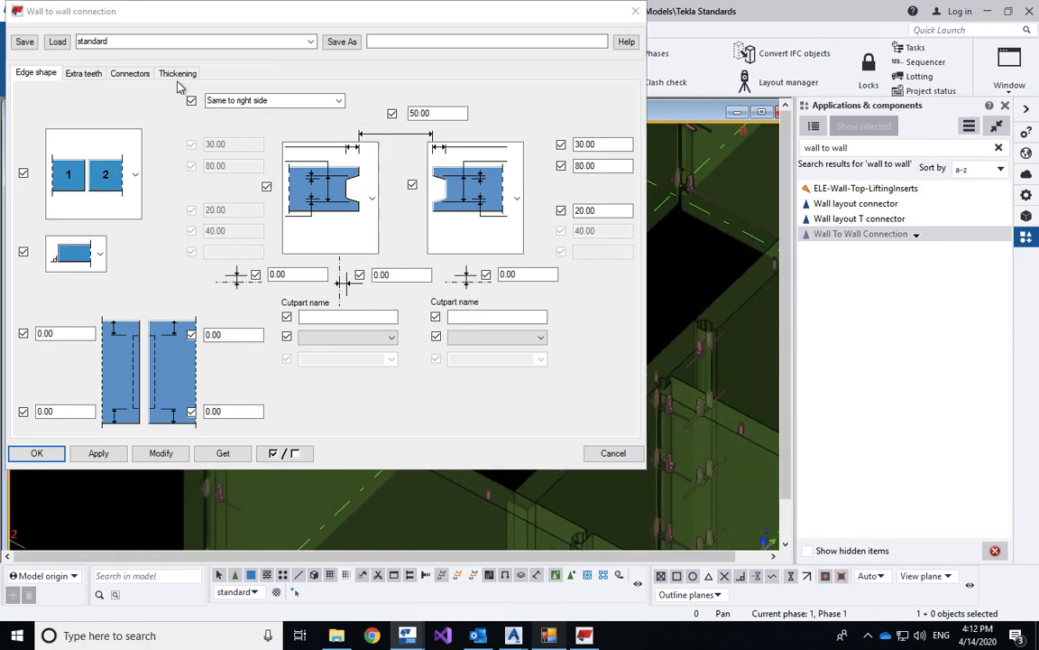
Load the ELE-Standard (90) wall to wall connection settings and save them as KRP-Standard (90).
click(250, 42)
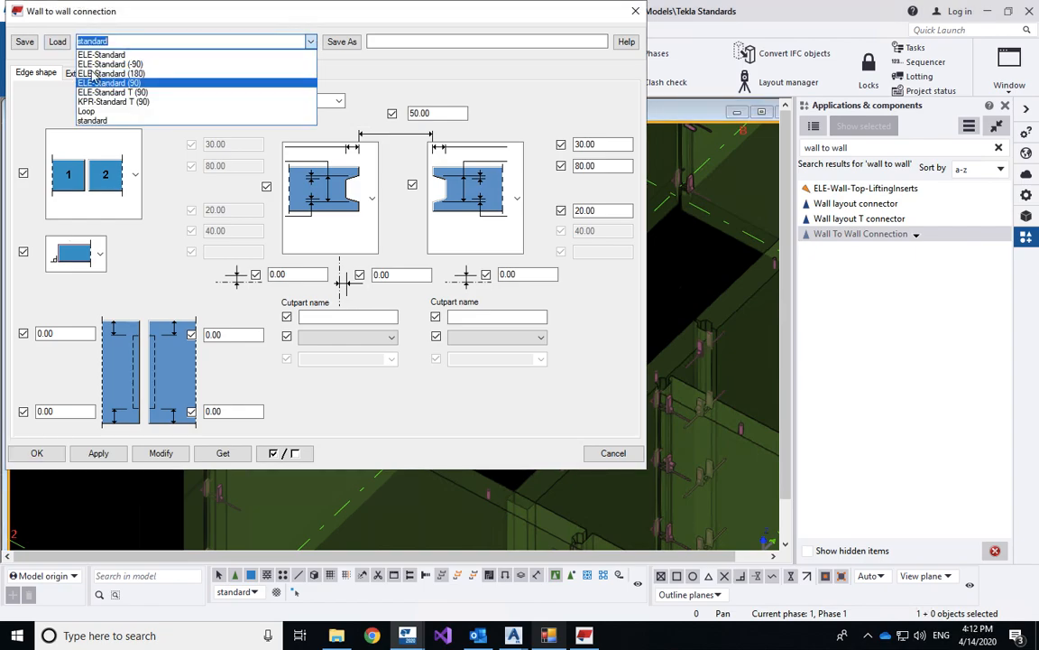
click(100, 82)
click(57, 41)
double_click(375, 41)
text(KRP)
click(342, 41)
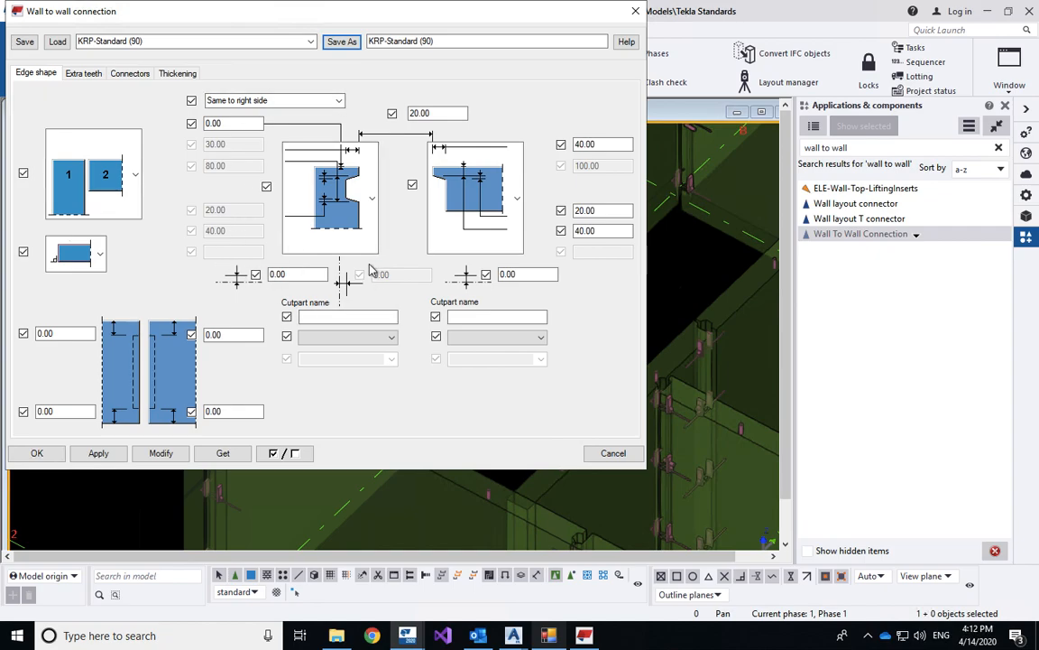
Review the connection's extra teeth and connector settings, and copy the attribute name KRP-Standard (90).
click(83, 73)
click(127, 74)
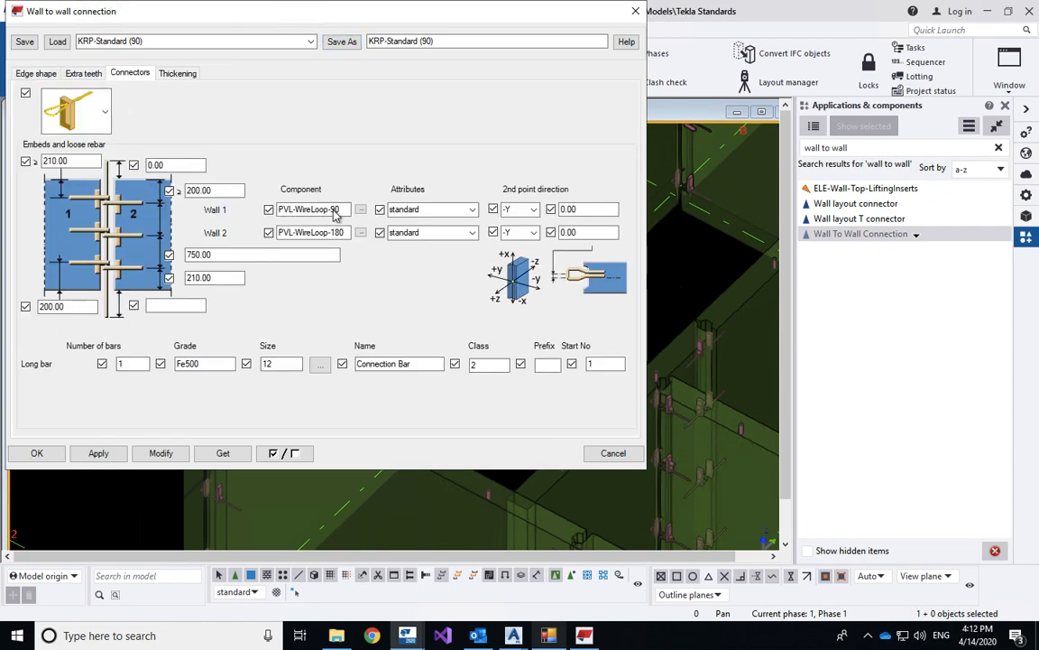
drag(435, 42, 370, 42)
right_click(371, 41)
click(359, 82)
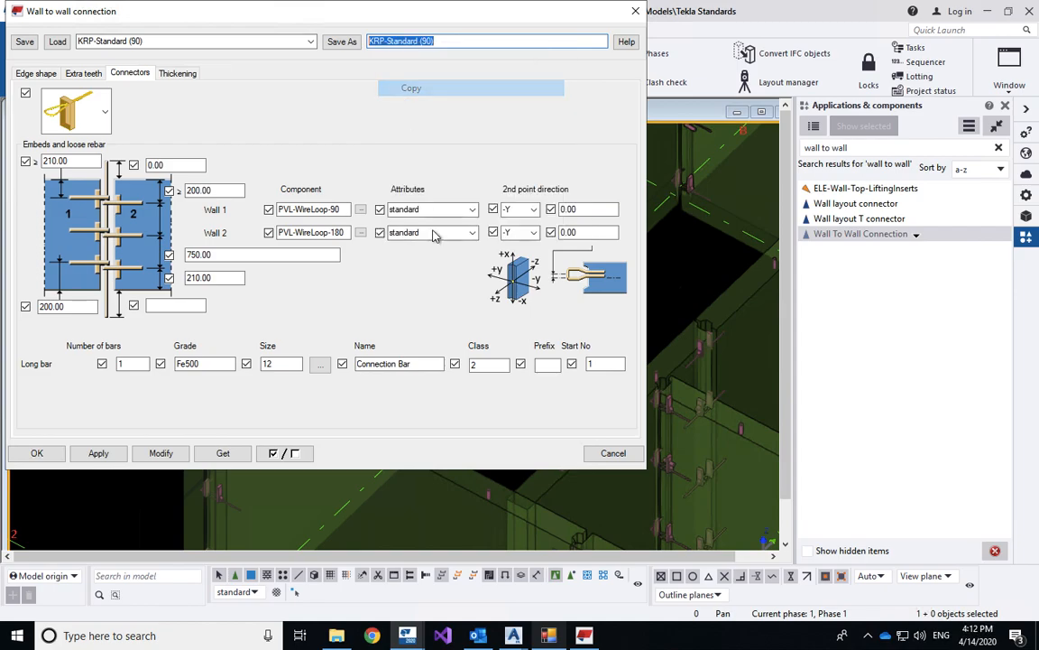
Replace the L Junction attribute in Split Walls with KRP-Standard (90), then cancel Split Walls and close the connection properties.
click(547, 635)
click(287, 221)
drag(285, 221, 217, 221)
right_click(237, 226)
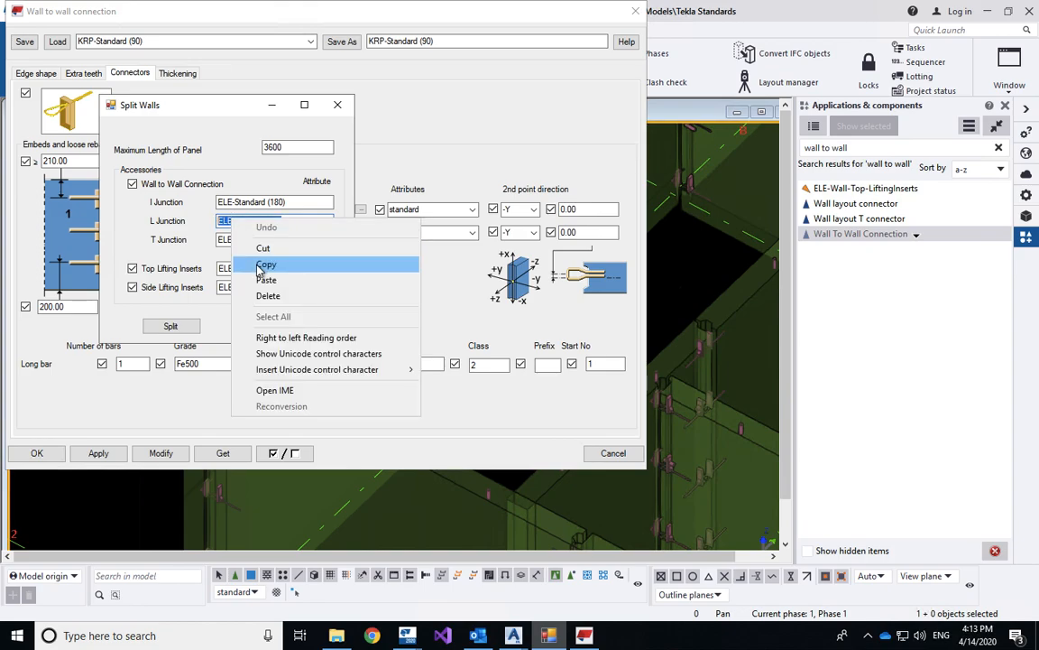
click(268, 279)
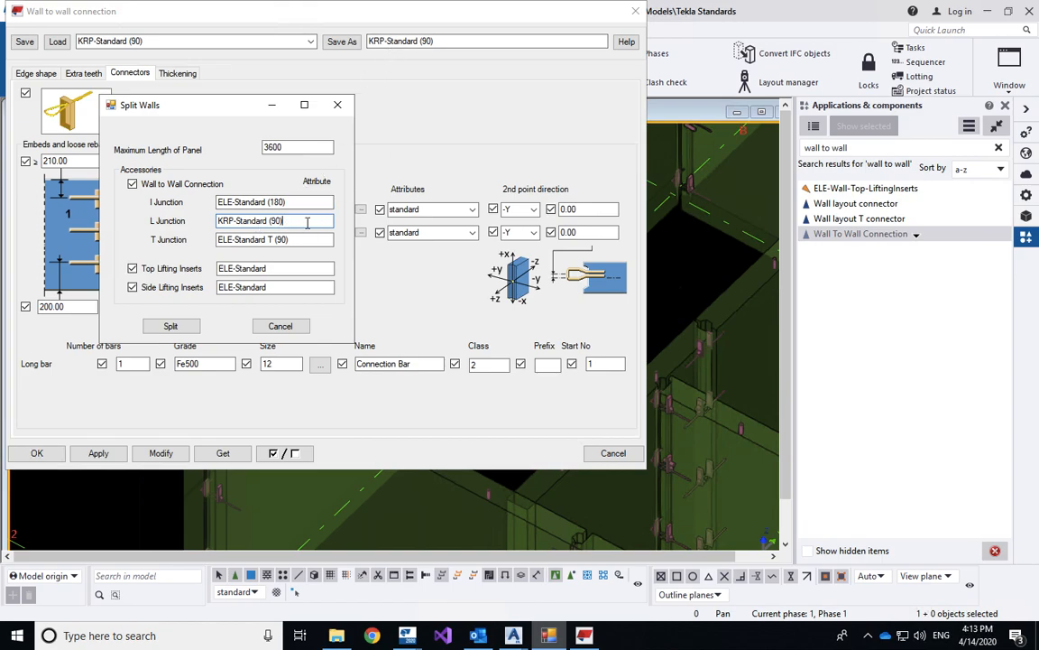
click(280, 326)
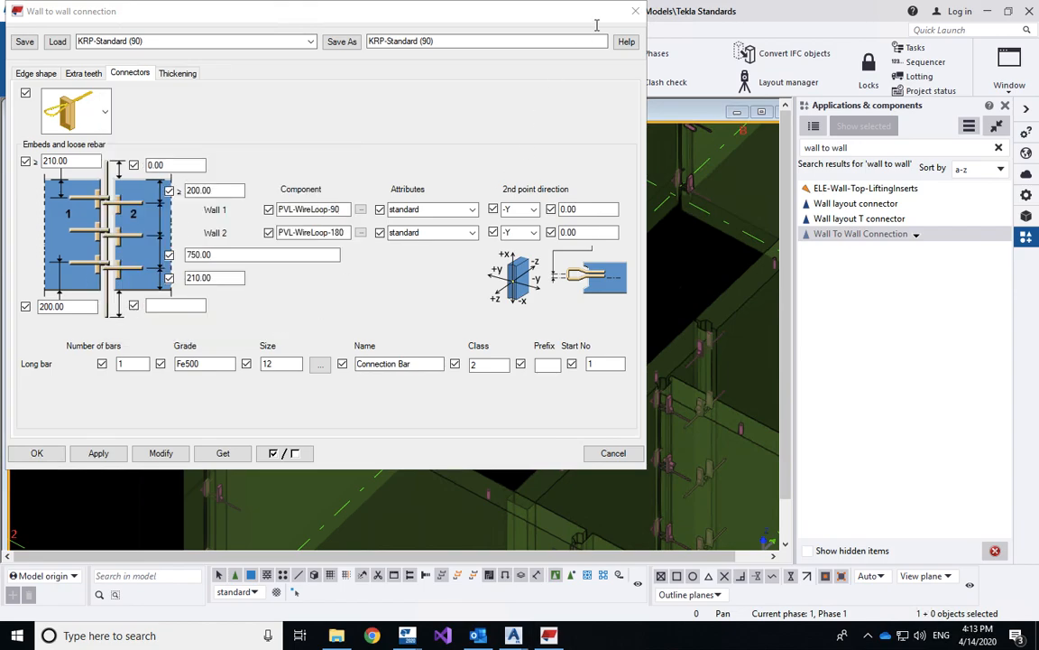
click(635, 11)
Open the ELE-Wall-Top-LiftingInserts properties for the component on the internal wall panel near grids B and 3.
middle_drag(419, 313, 343, 285)
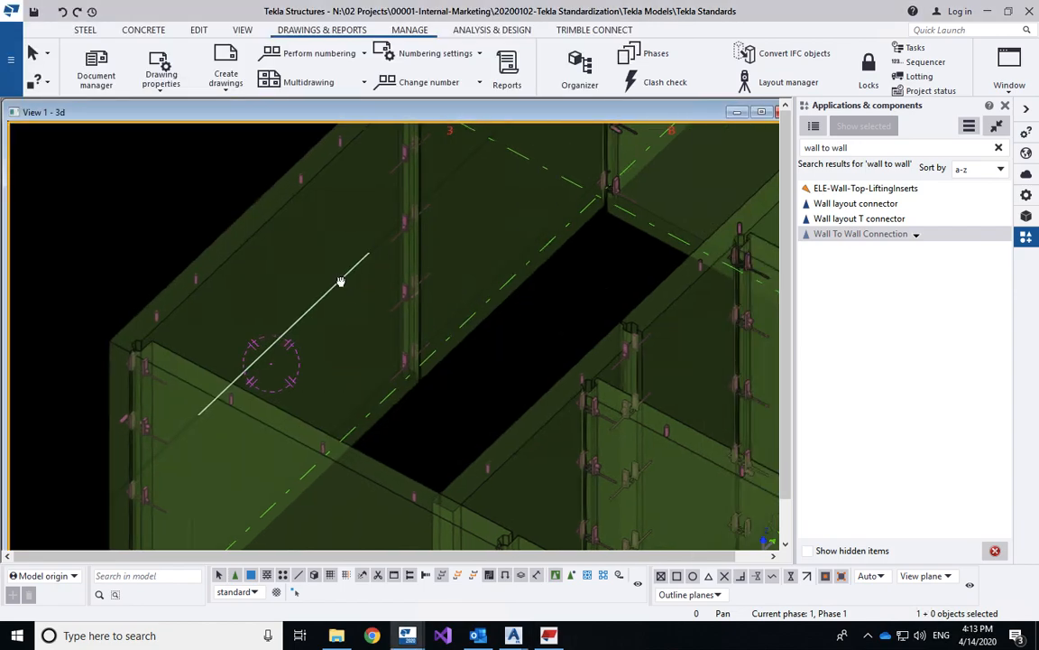
scroll(342, 286, down, 8)
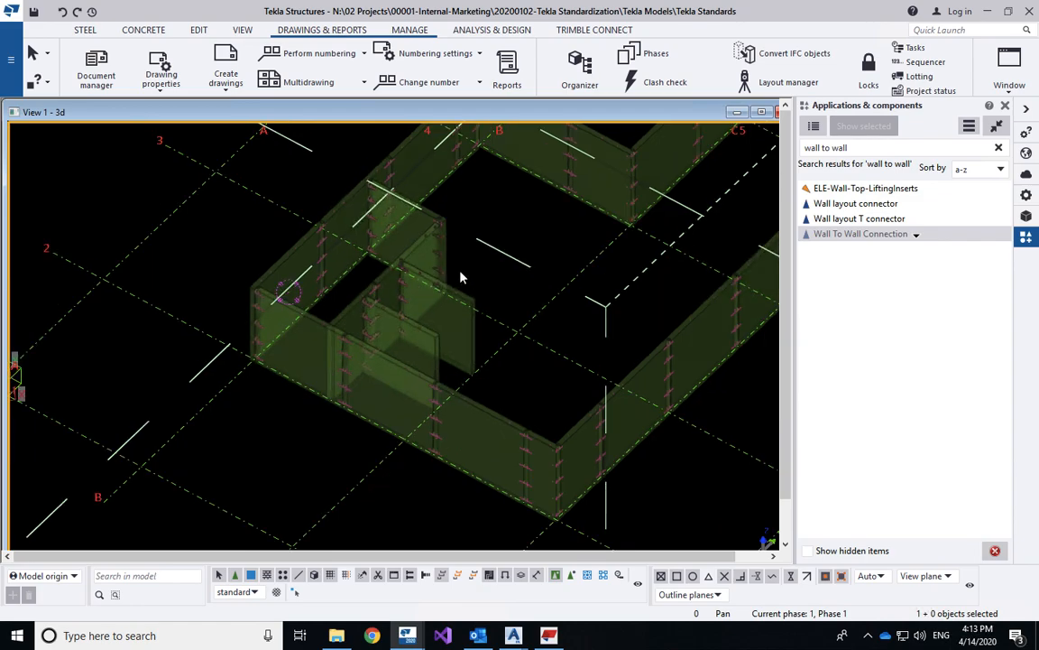
scroll(456, 268, up, 5)
middle_drag(422, 282, 430, 435)
scroll(411, 247, up, 3)
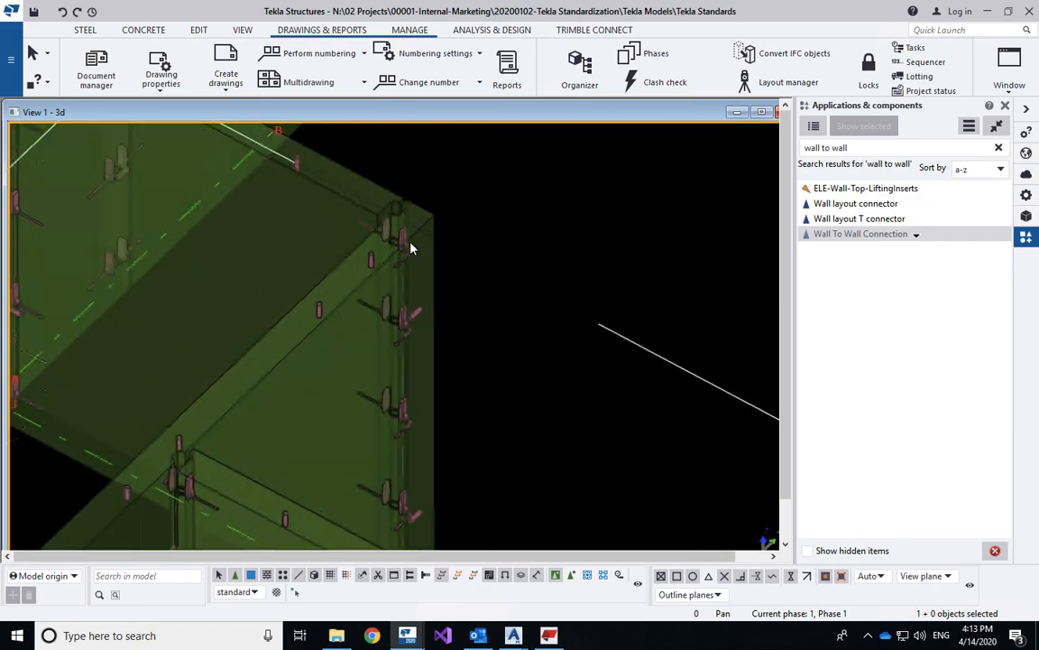
middle_drag(321, 335, 590, 205)
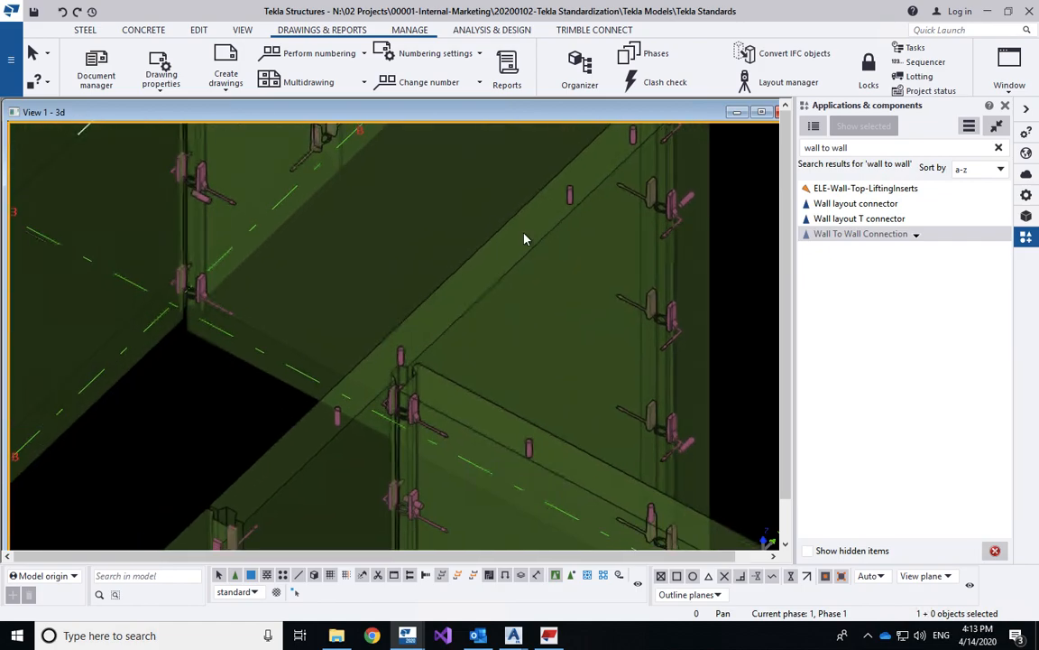
scroll(524, 237, down, 2)
double_click(551, 216)
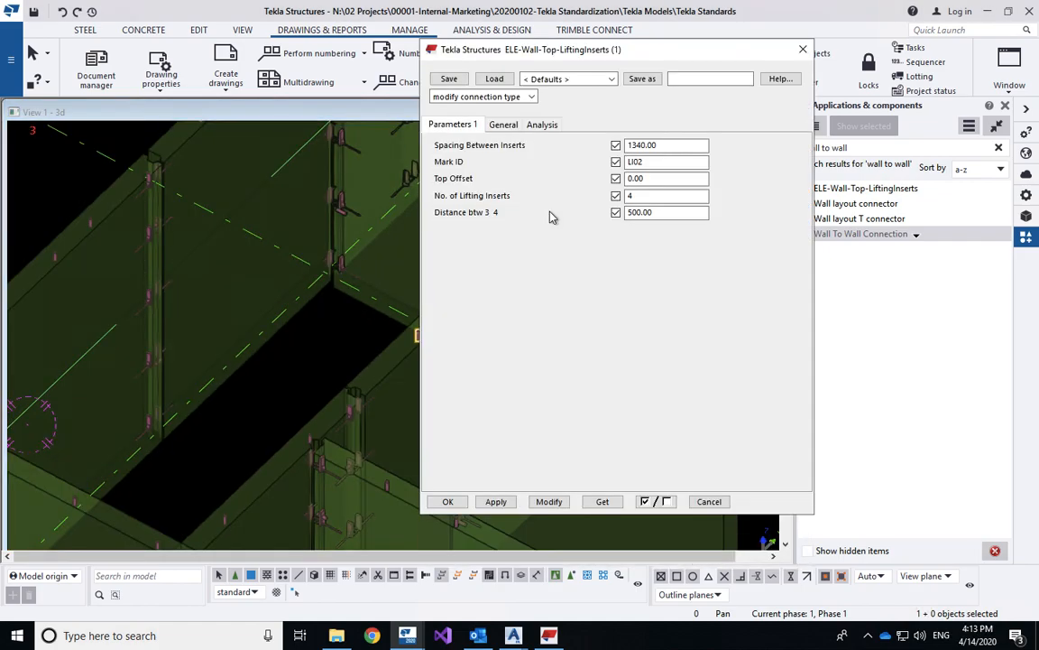
Close the lifting insert properties and reopen ELE-Wall-Top-LiftingInserts for the internal wall panel near grids B and 3.
click(802, 49)
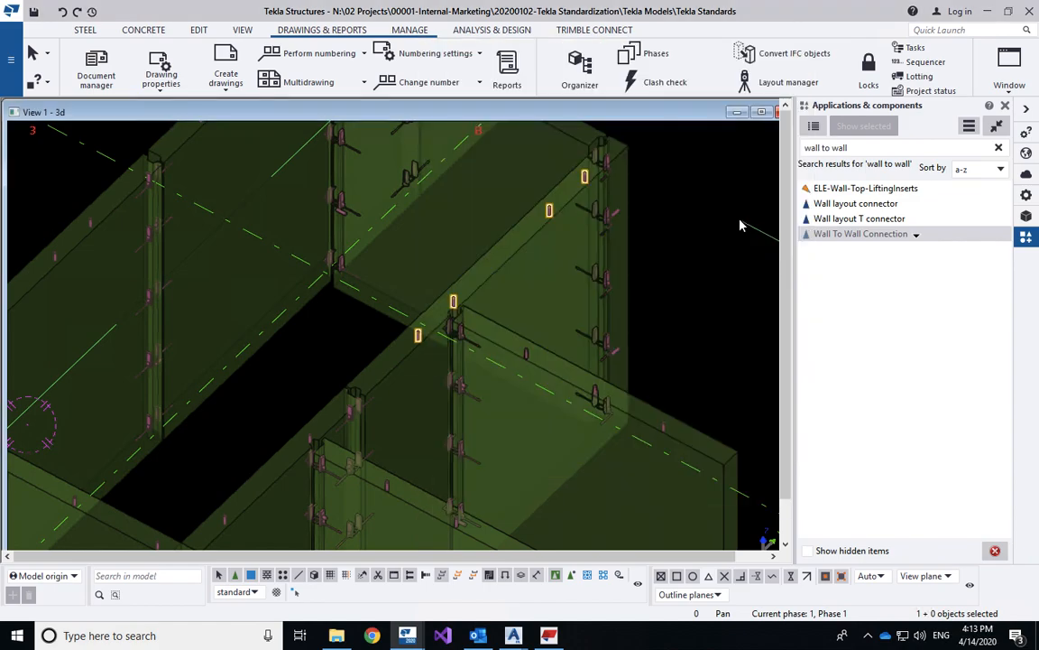
middle_drag(671, 282, 622, 320)
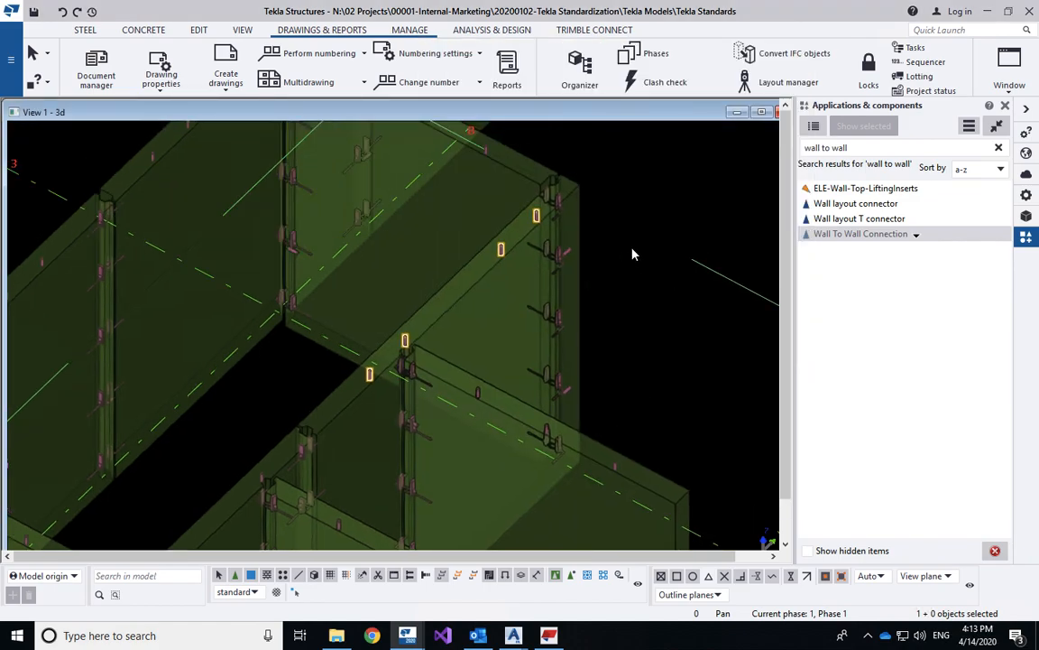
scroll(632, 254, down, 2)
double_click(479, 315)
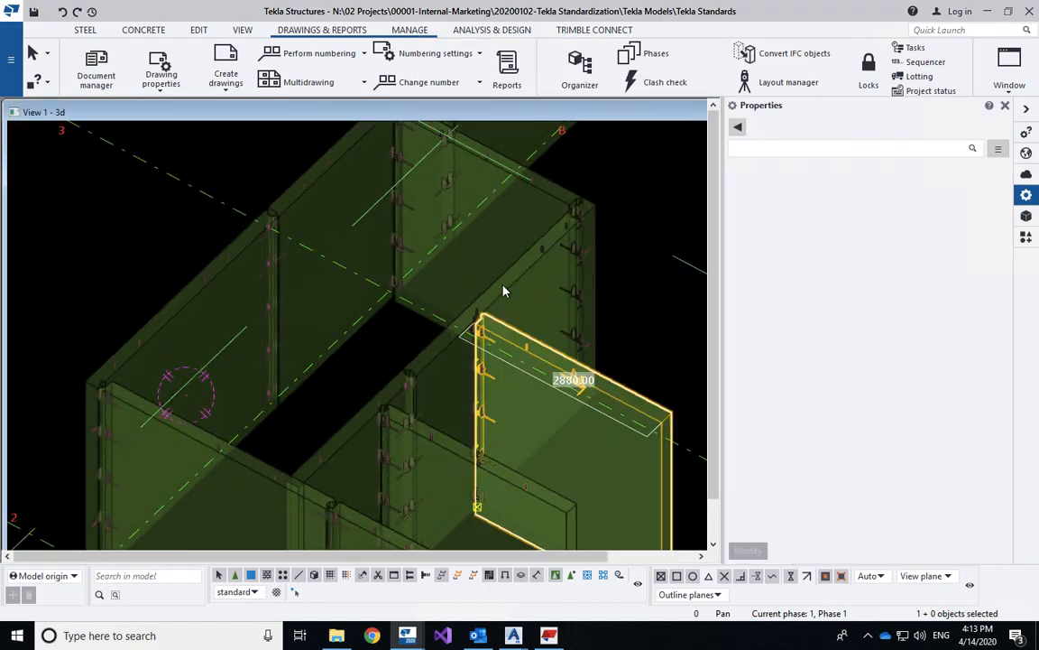
double_click(477, 315)
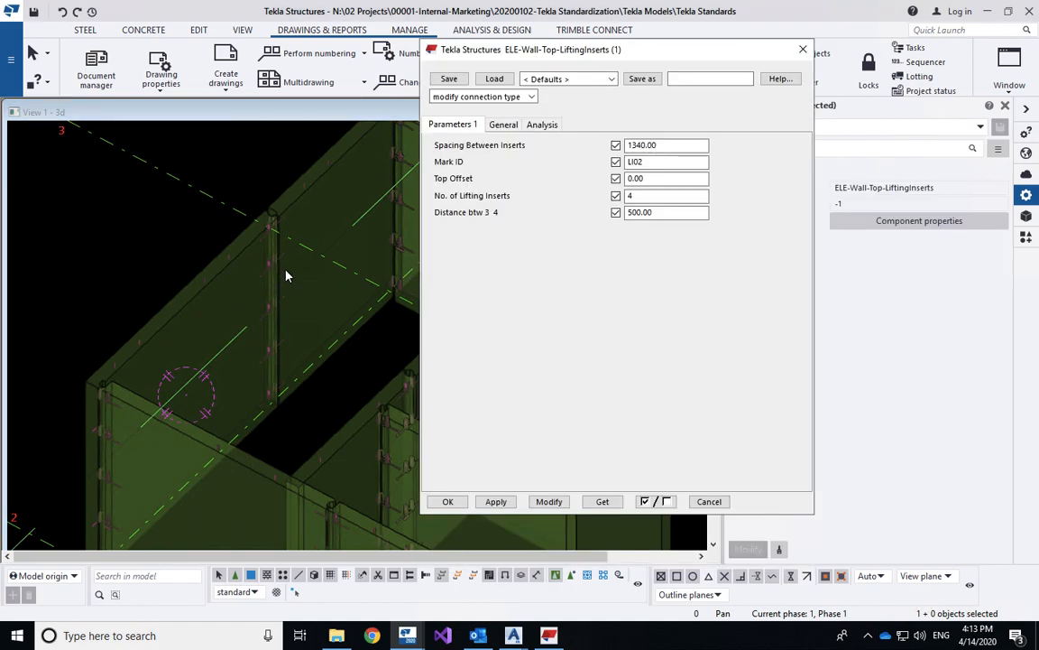
middle_drag(331, 271, 233, 287)
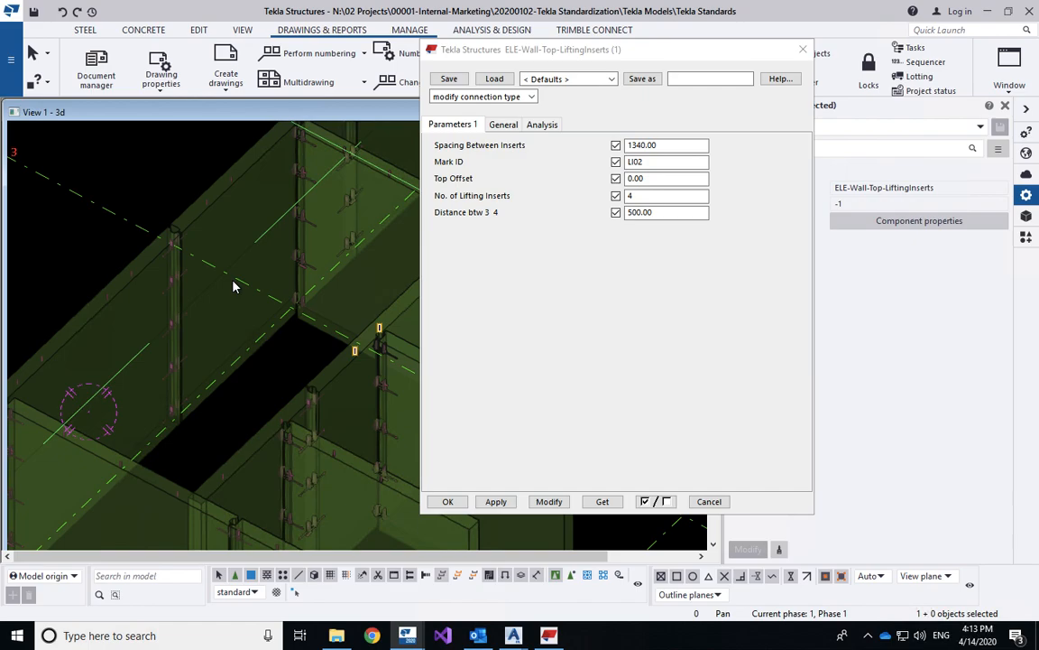
scroll(233, 287, down, 2)
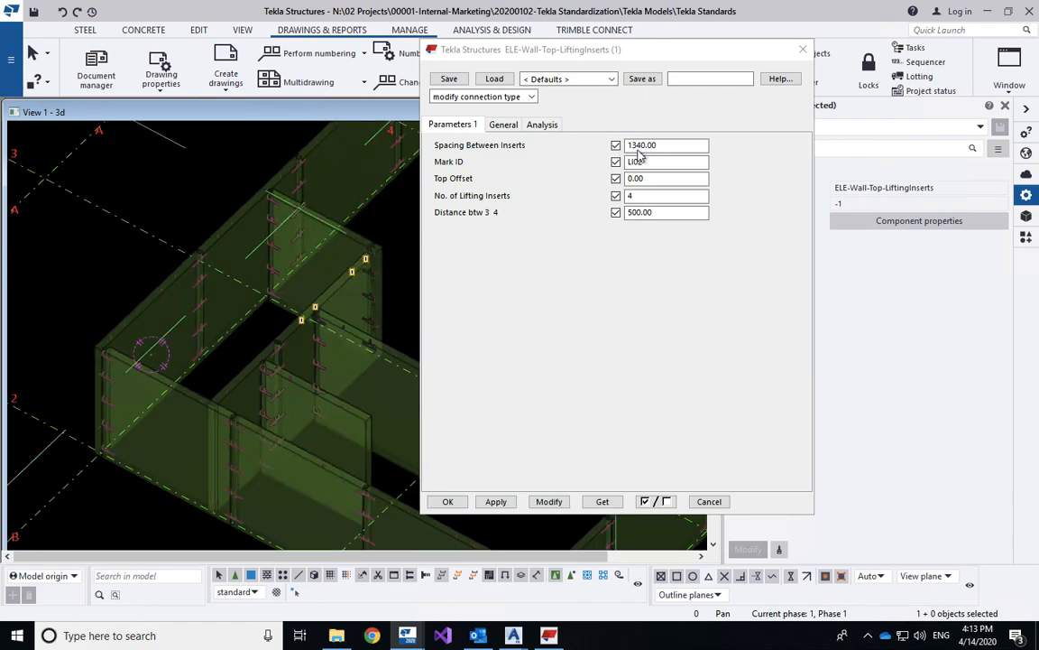
Set the spacing between the panel's top lifting inserts to 1200, modify the component, close its properties and refresh the view.
drag(666, 146, 605, 146)
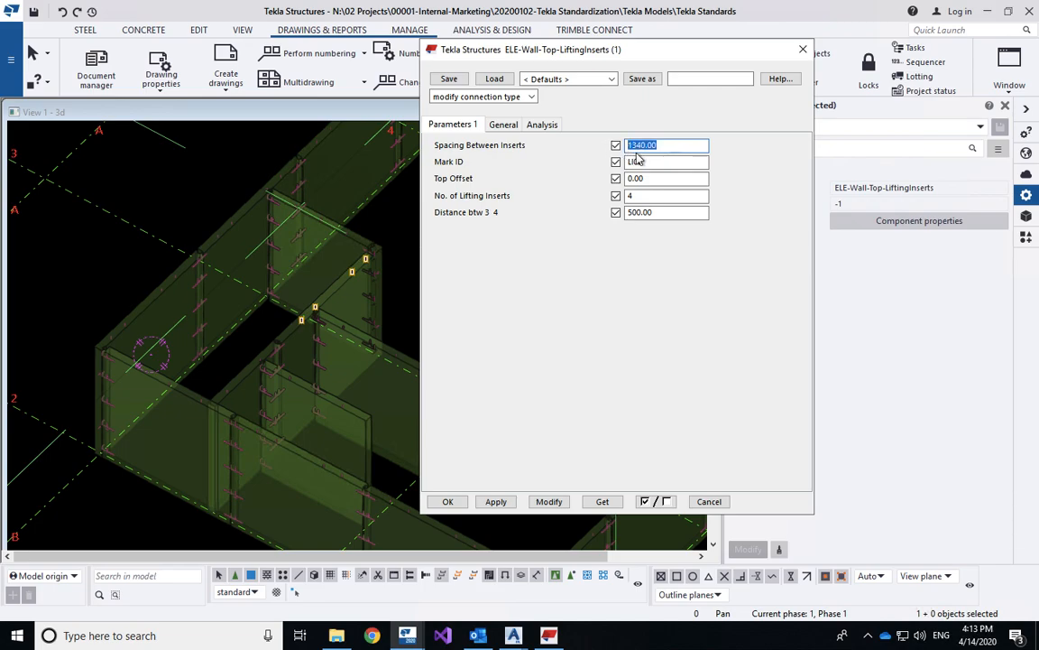
text(1200)
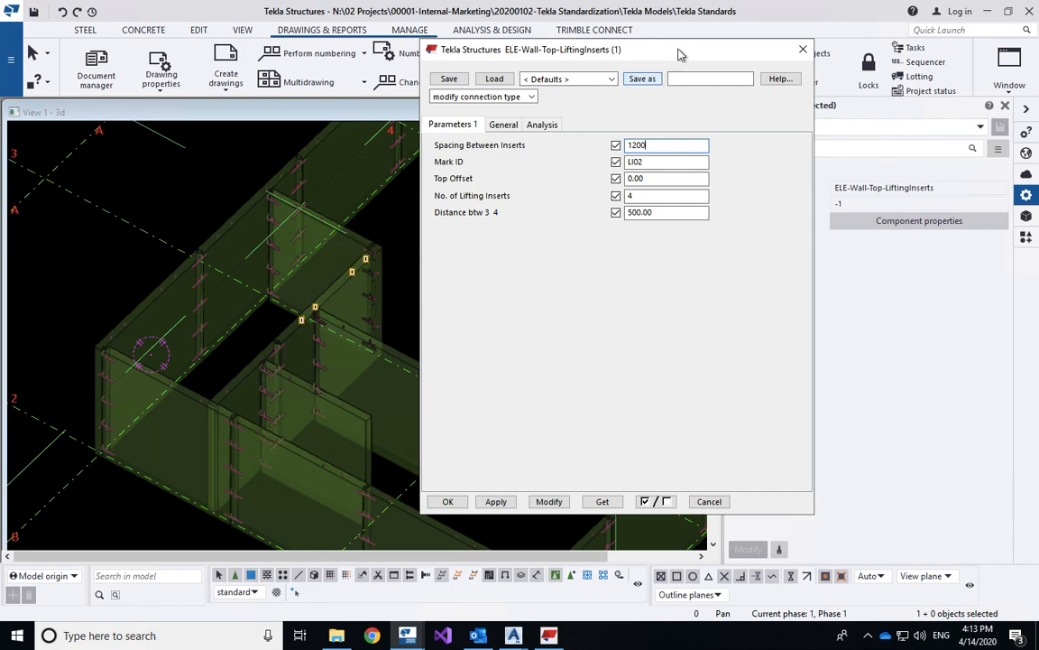
drag(618, 52, 821, 40)
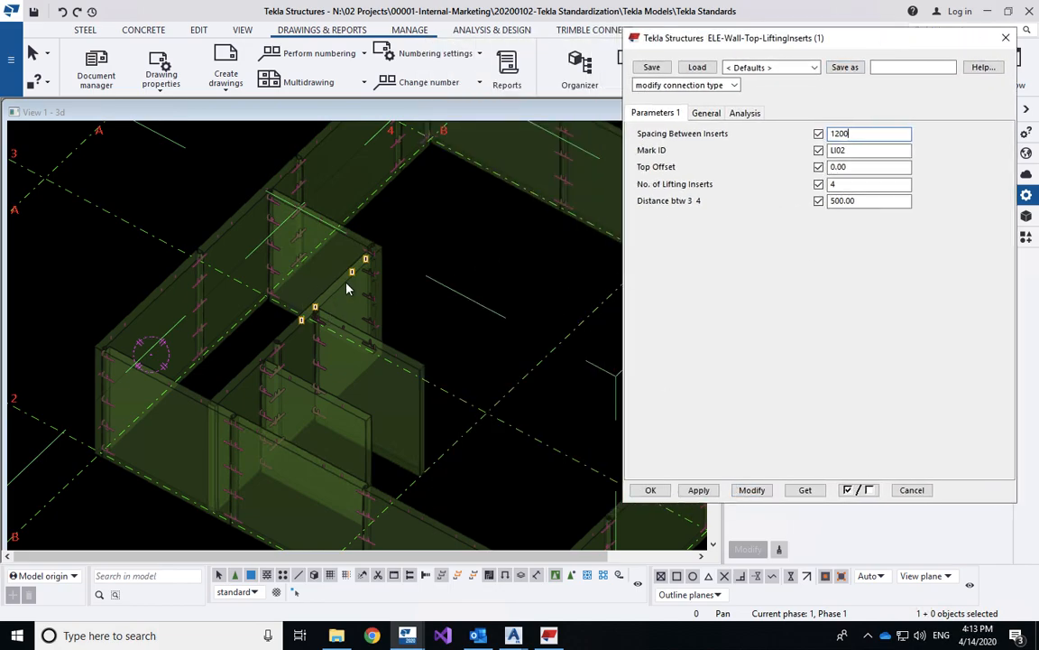
click(752, 490)
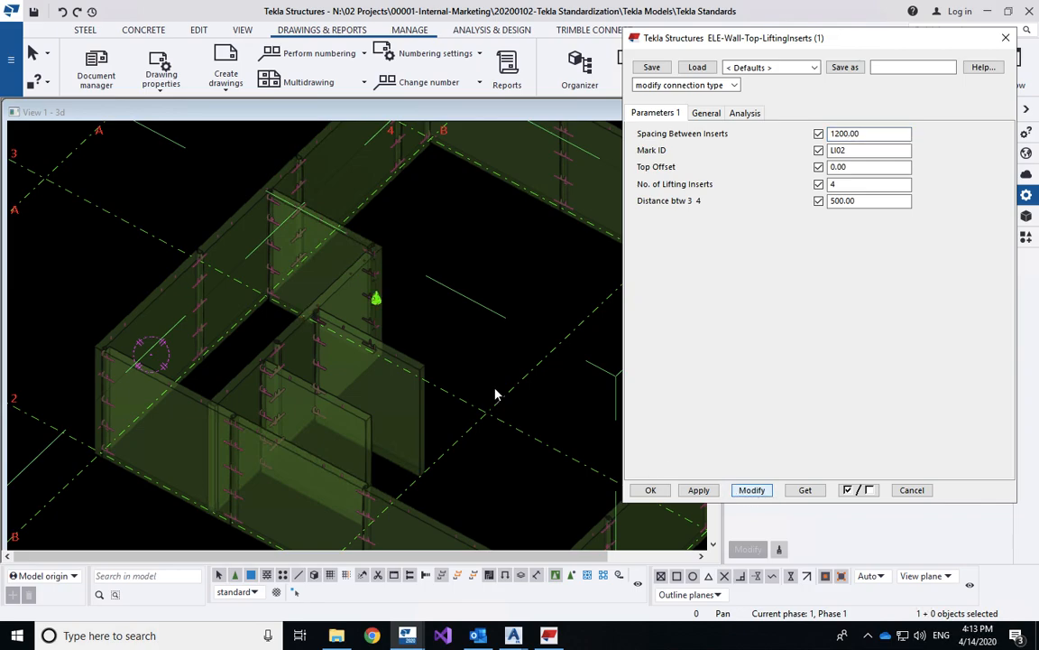
scroll(303, 266, up, 6)
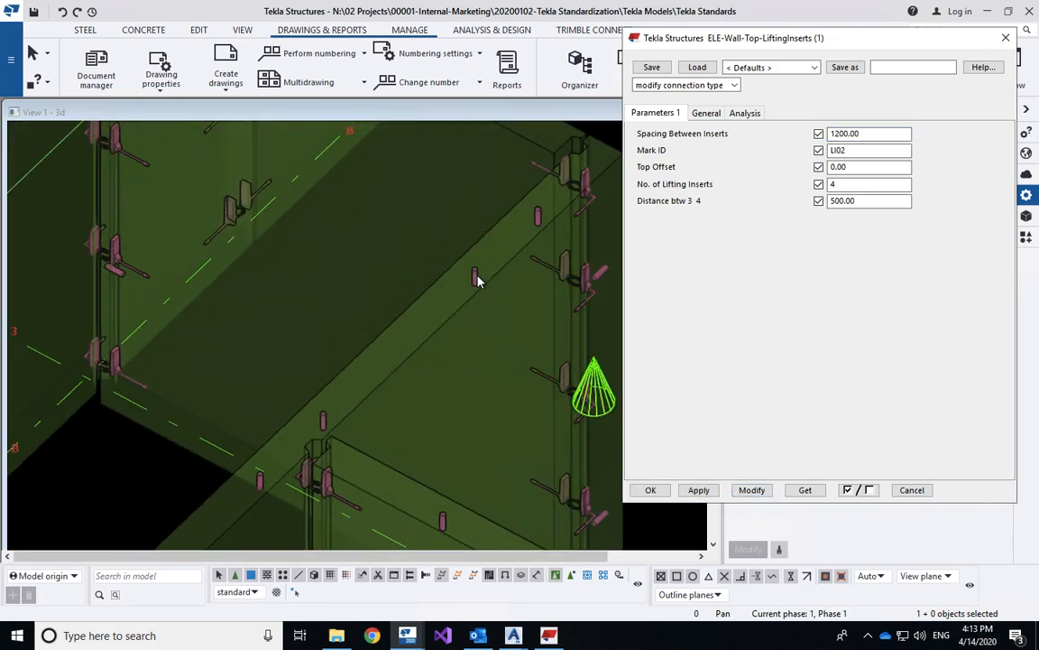
scroll(427, 291, down, 5)
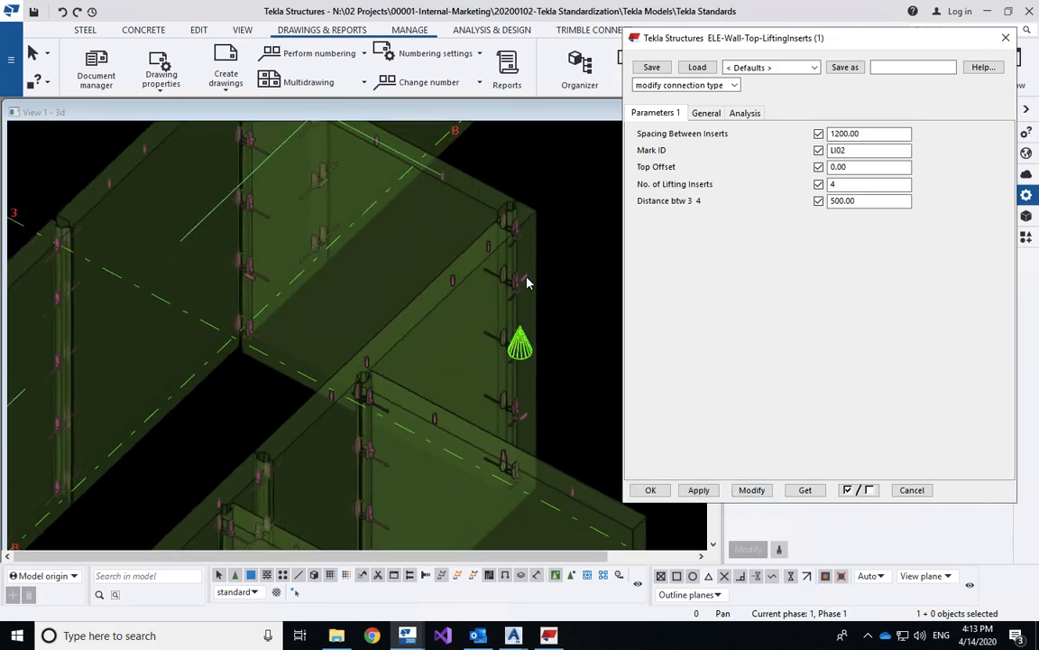
click(911, 490)
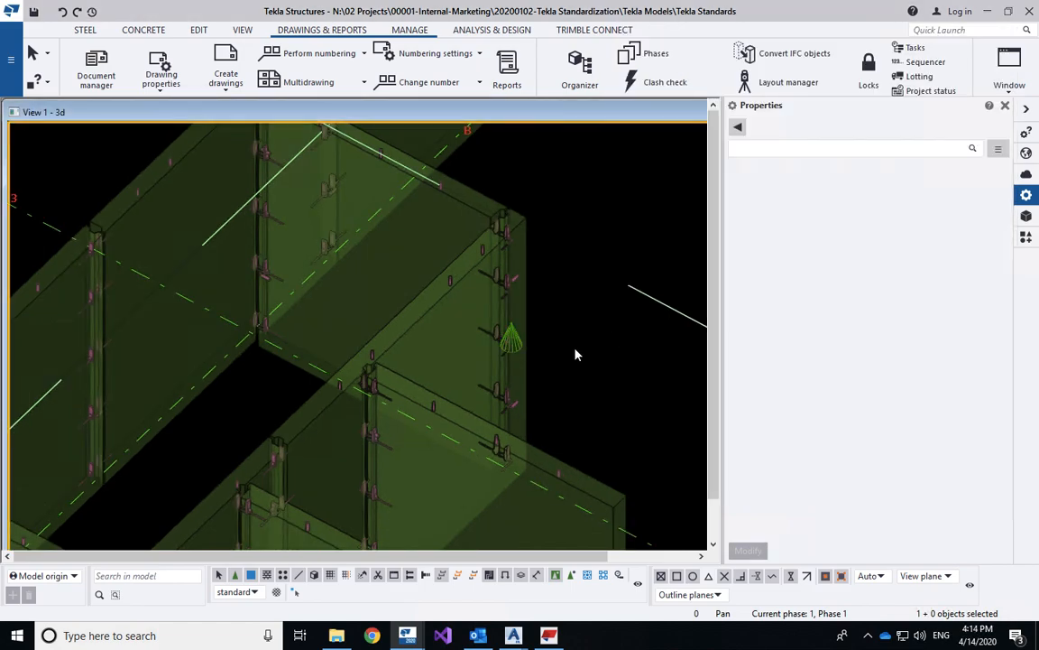
right_click(576, 352)
click(624, 432)
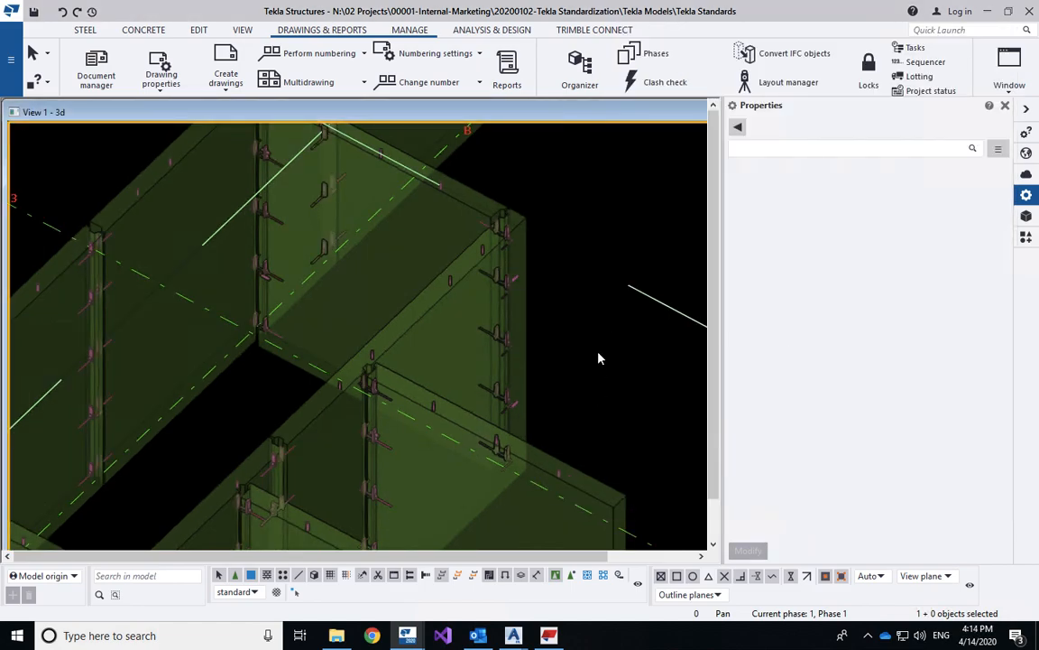
Launch SplitWalls from the 06 Macros and Programming folder, close the folder window and return to the Tekla model.
scroll(424, 289, down, 6)
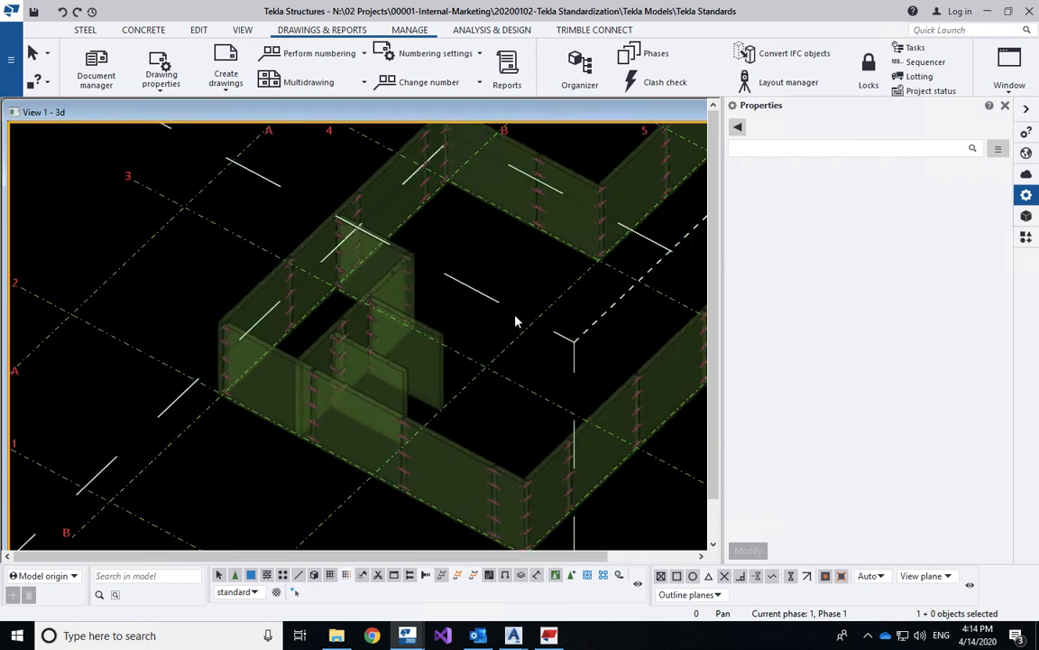
middle_drag(457, 315, 468, 349)
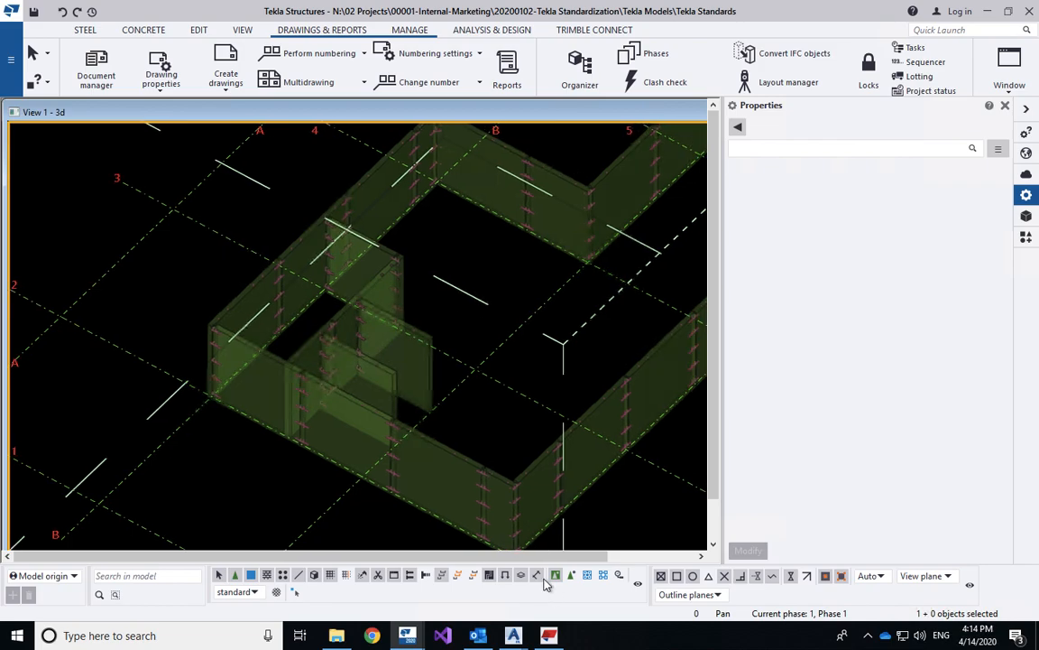
middle_drag(605, 405, 516, 408)
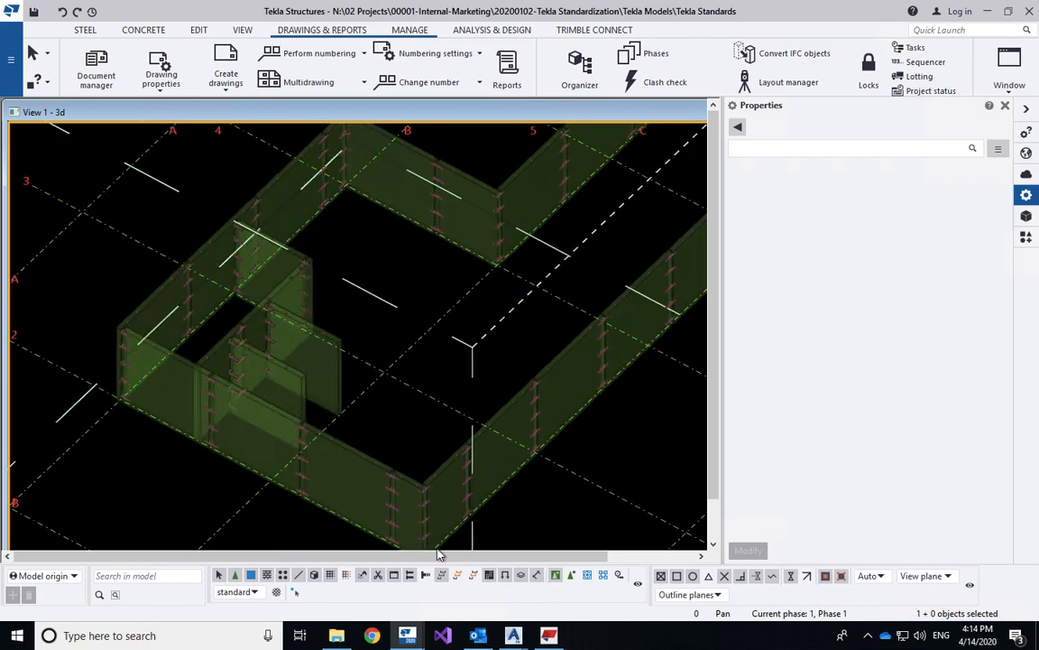
click(340, 639)
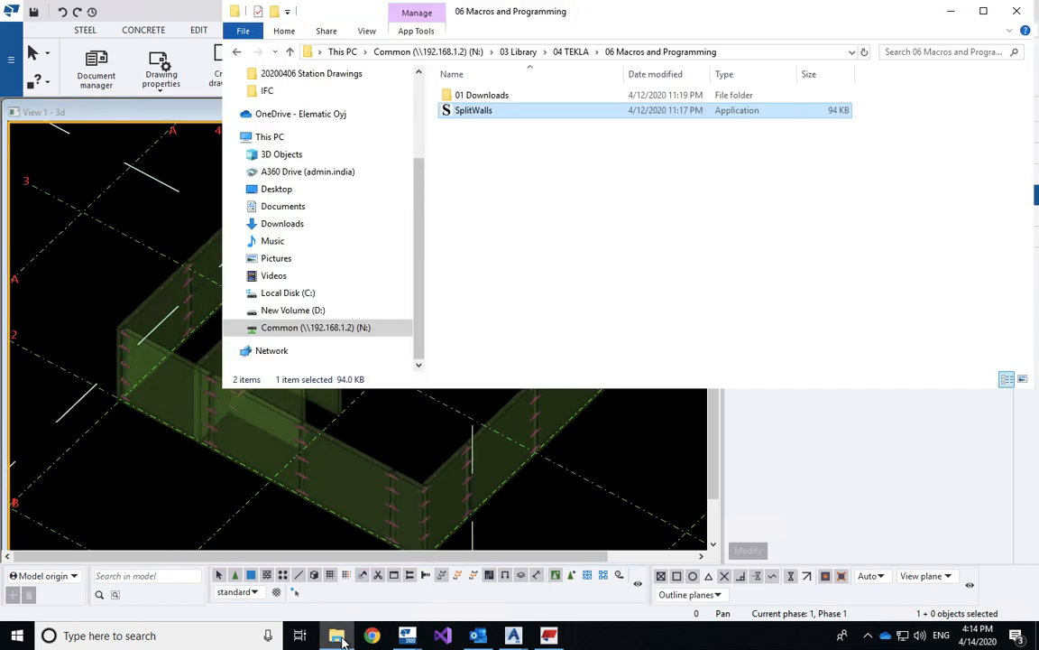
double_click(478, 113)
click(499, 332)
click(974, 32)
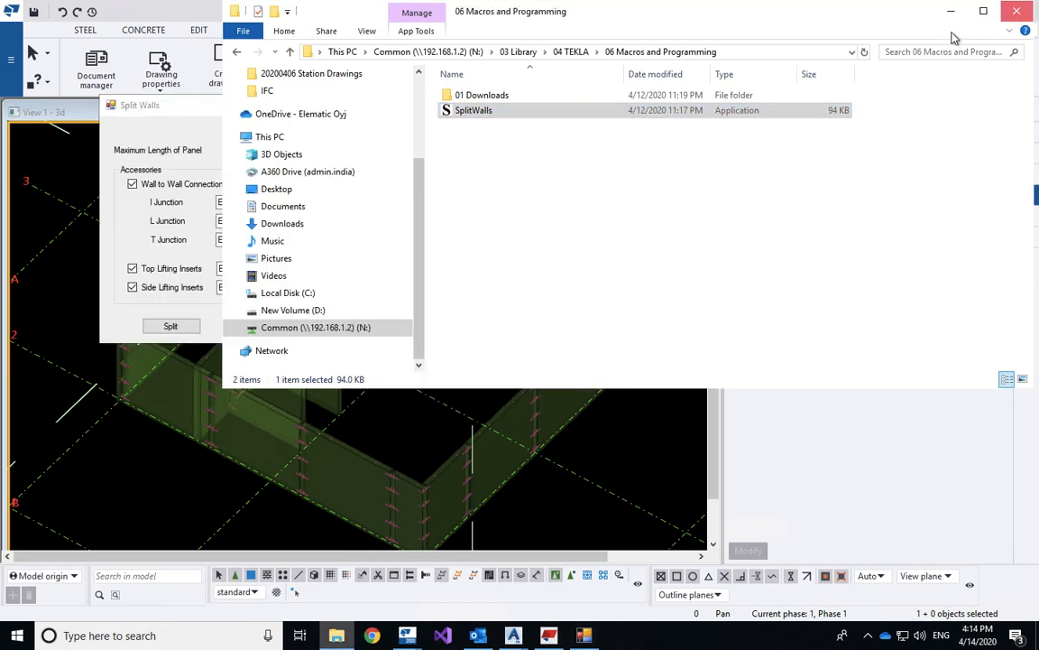
click(1017, 10)
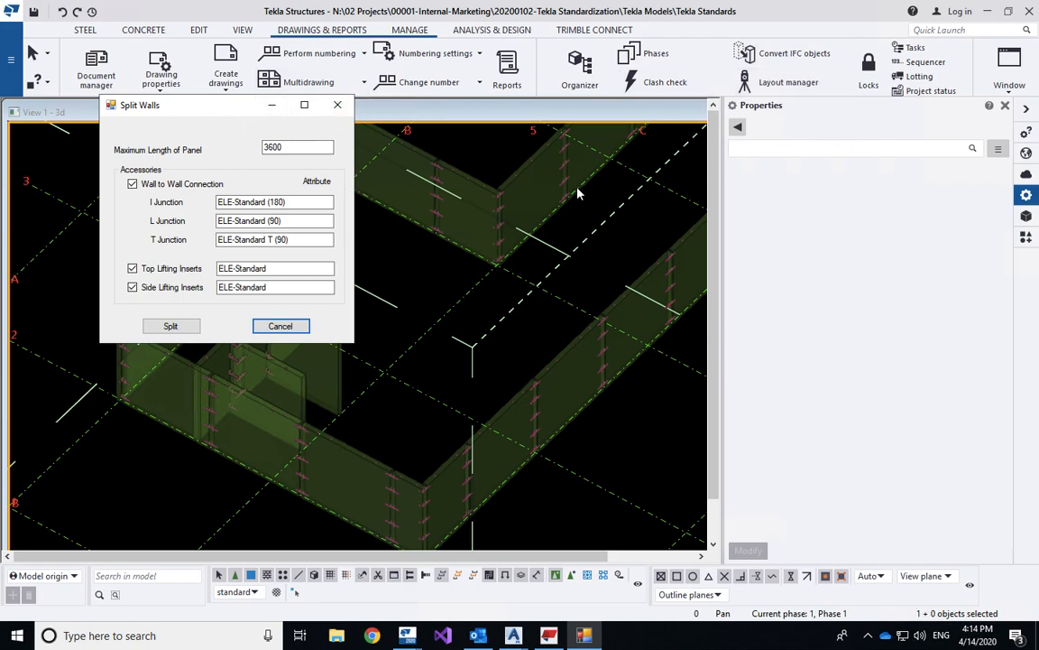
click(460, 322)
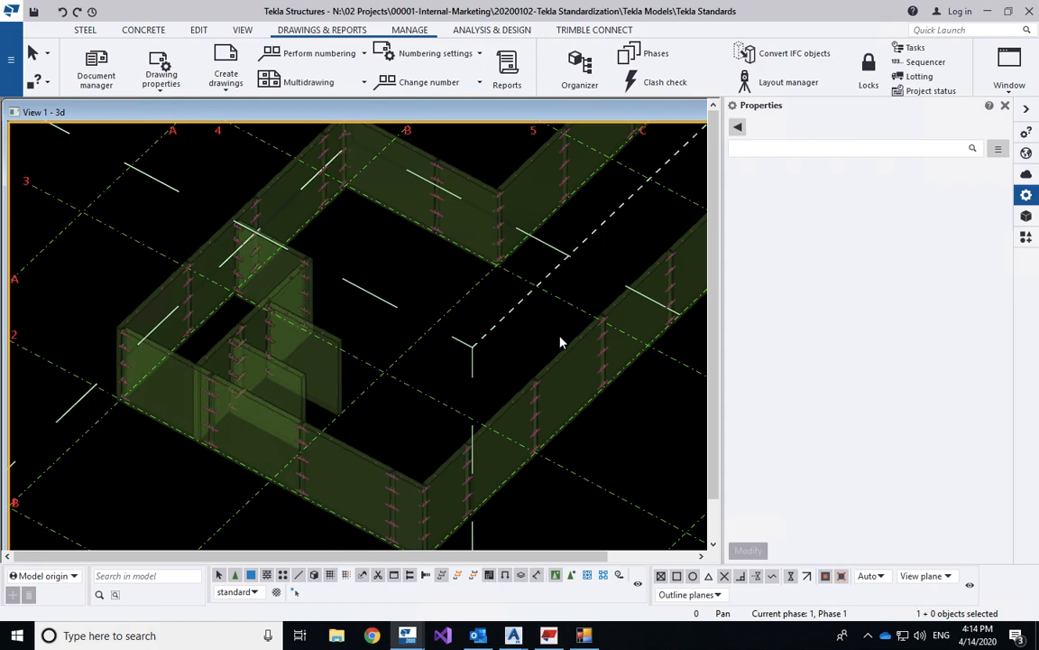
Try to reopen the recent Tekla Standards model, saving the unsaved changes and cancelling the choice between saved and autosaved versions.
middle_drag(501, 389, 495, 395)
middle_drag(543, 355, 492, 397)
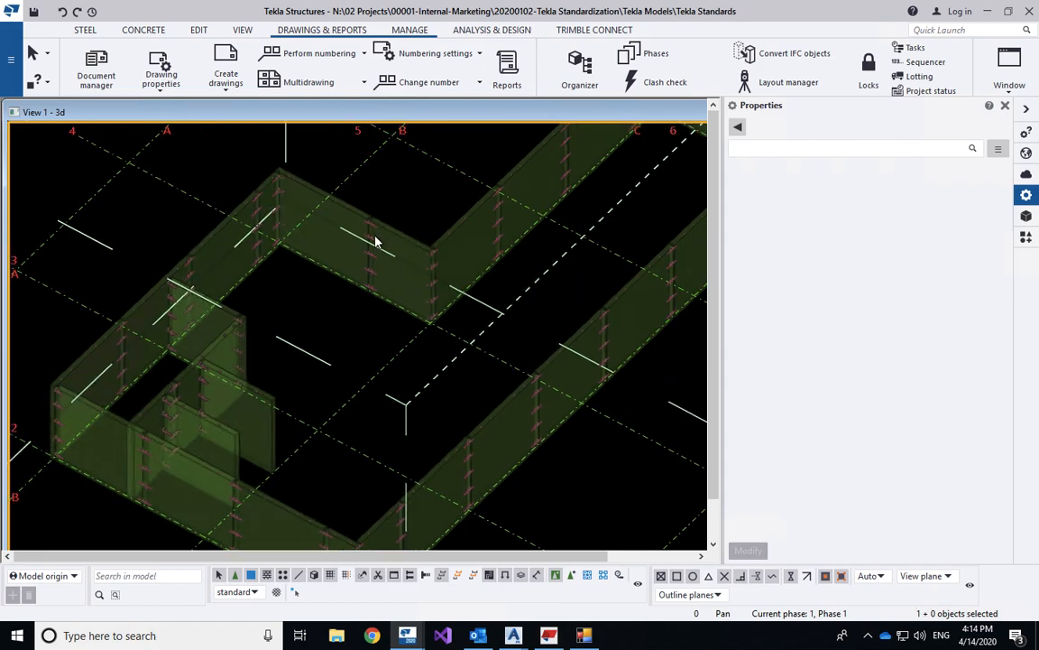
click(11, 61)
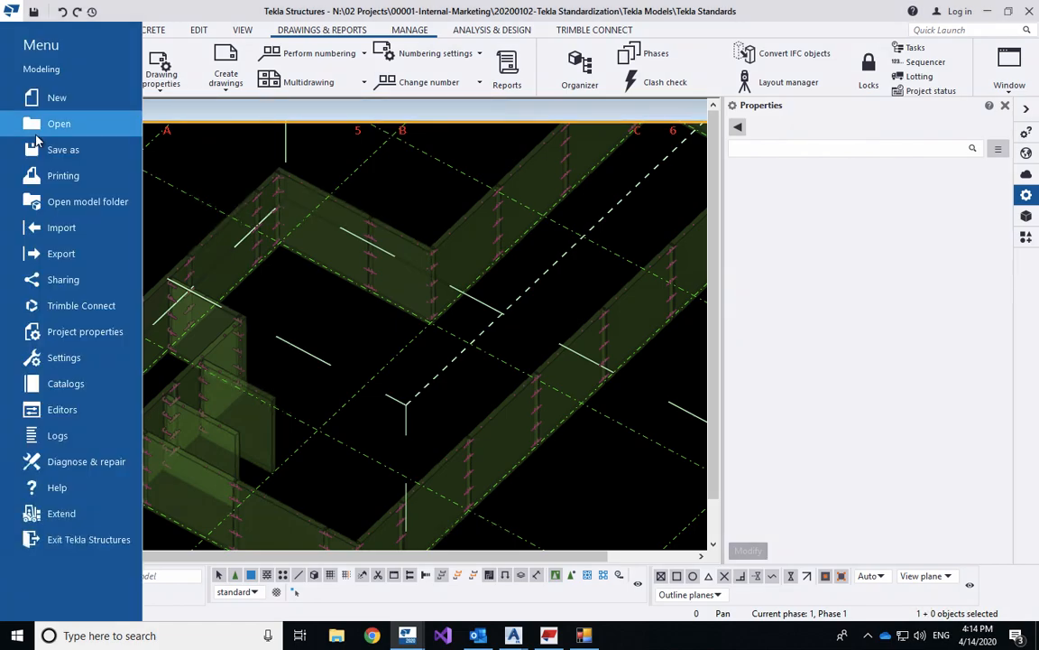
click(36, 126)
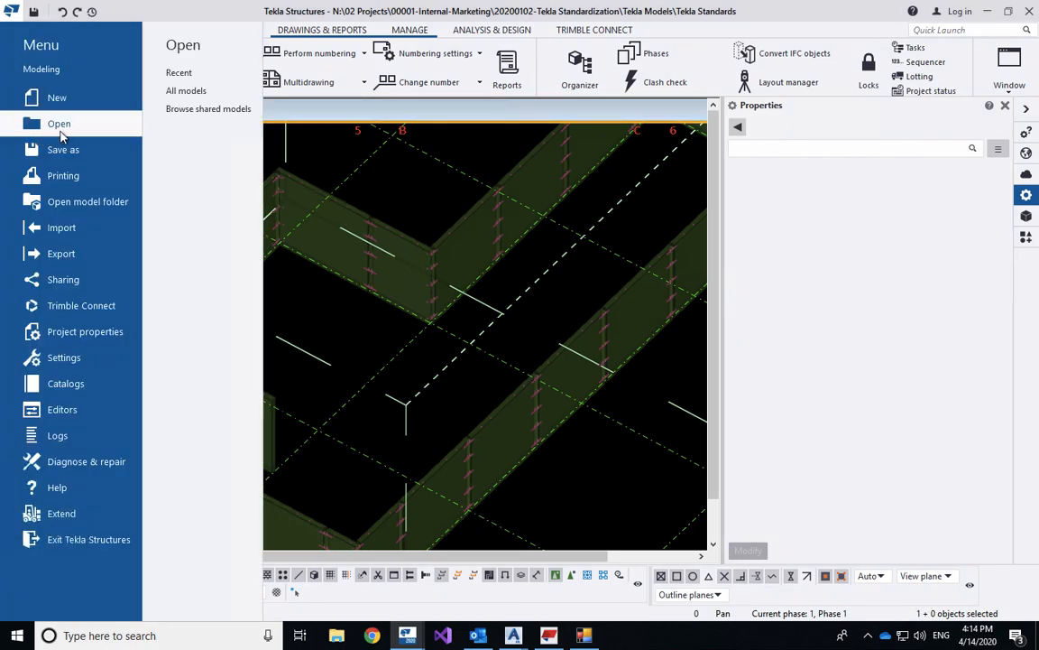
click(180, 75)
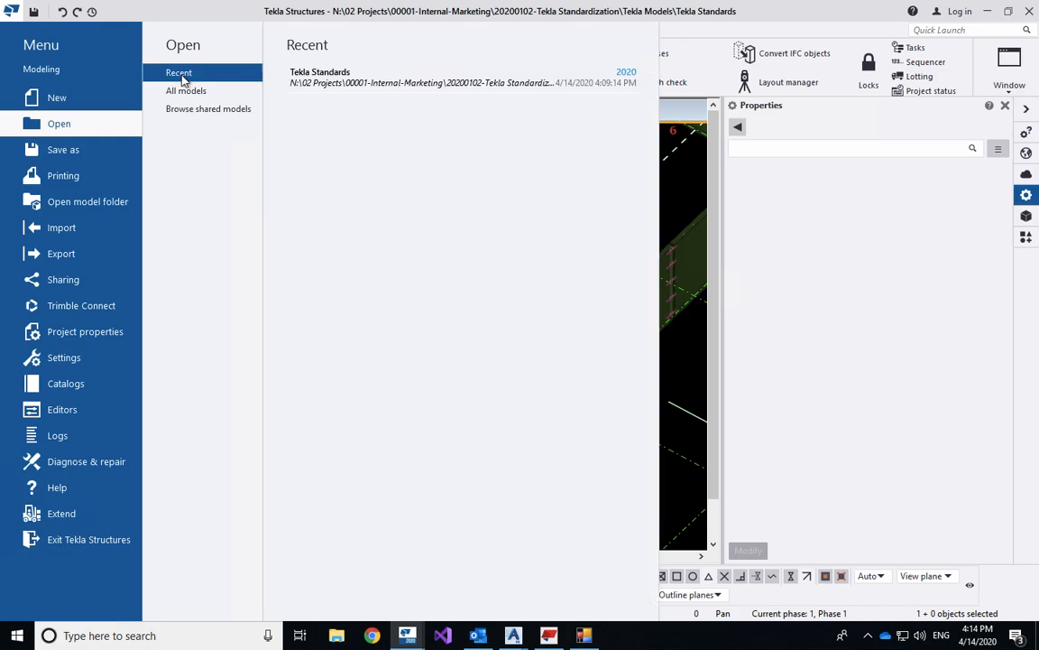
click(348, 78)
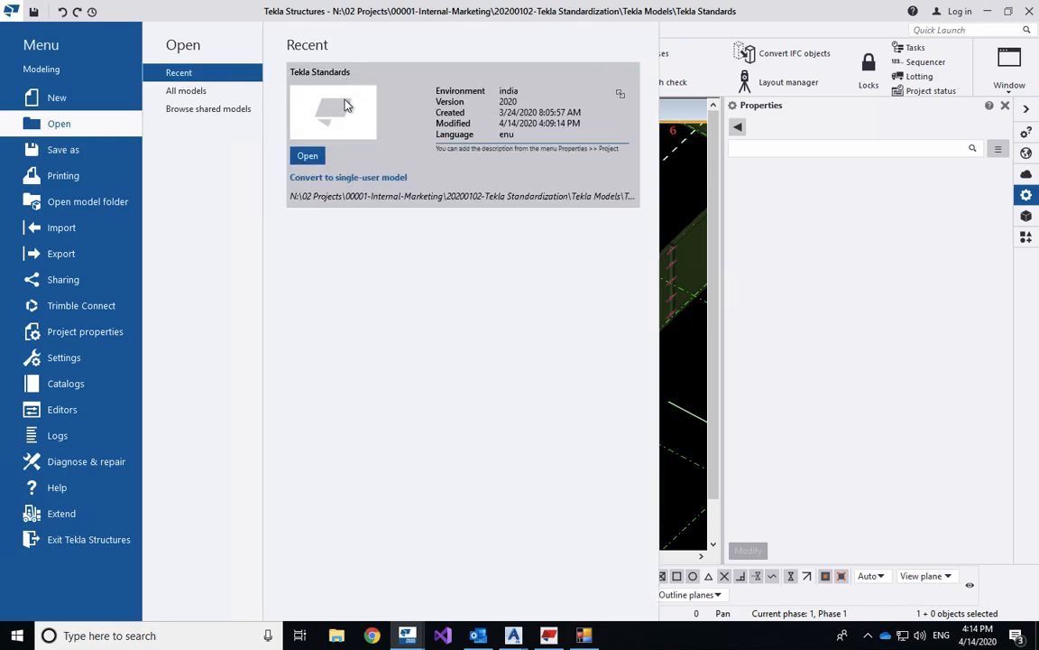
click(303, 157)
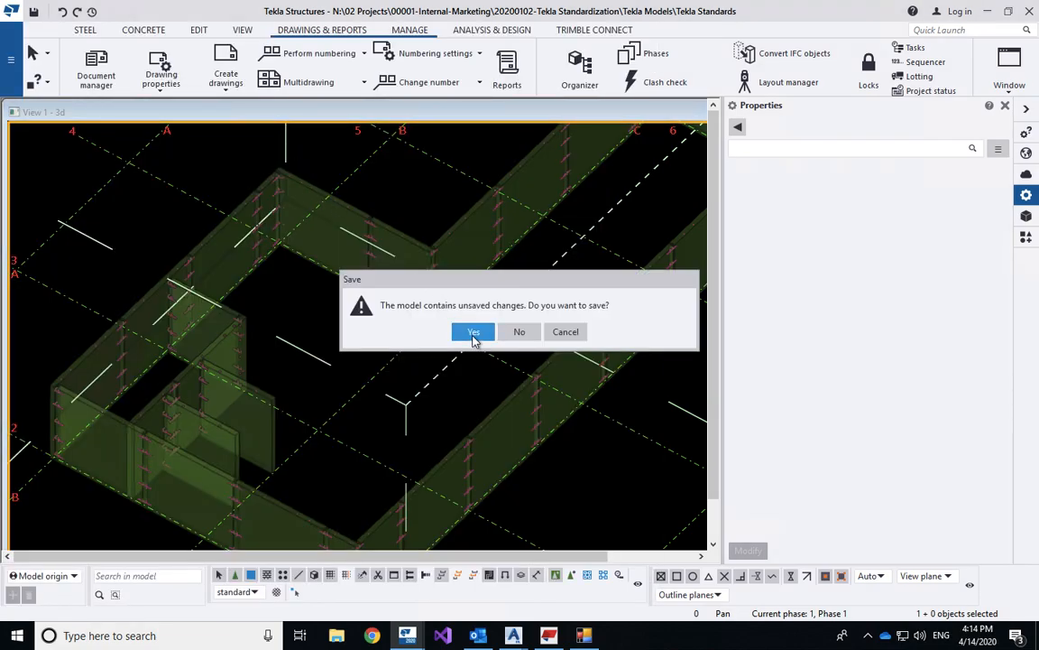
click(474, 331)
click(411, 390)
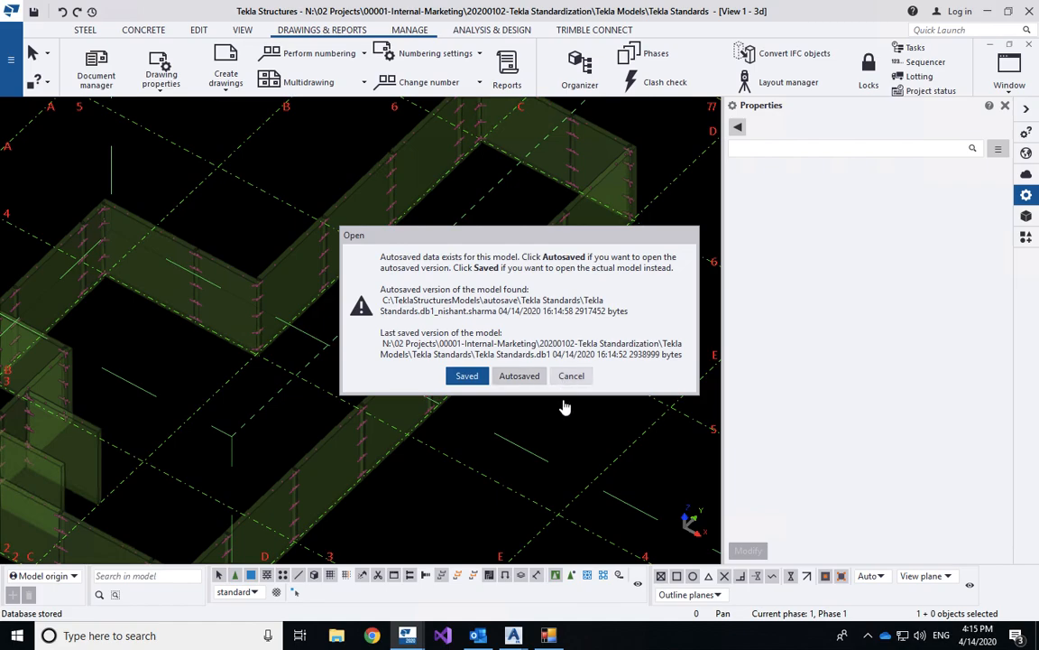
click(566, 380)
In plan view, model a 12000 mm long concrete panel from grid 3 to grid 5, about midway between grids D and E, and select it.
key(ctrl+p)
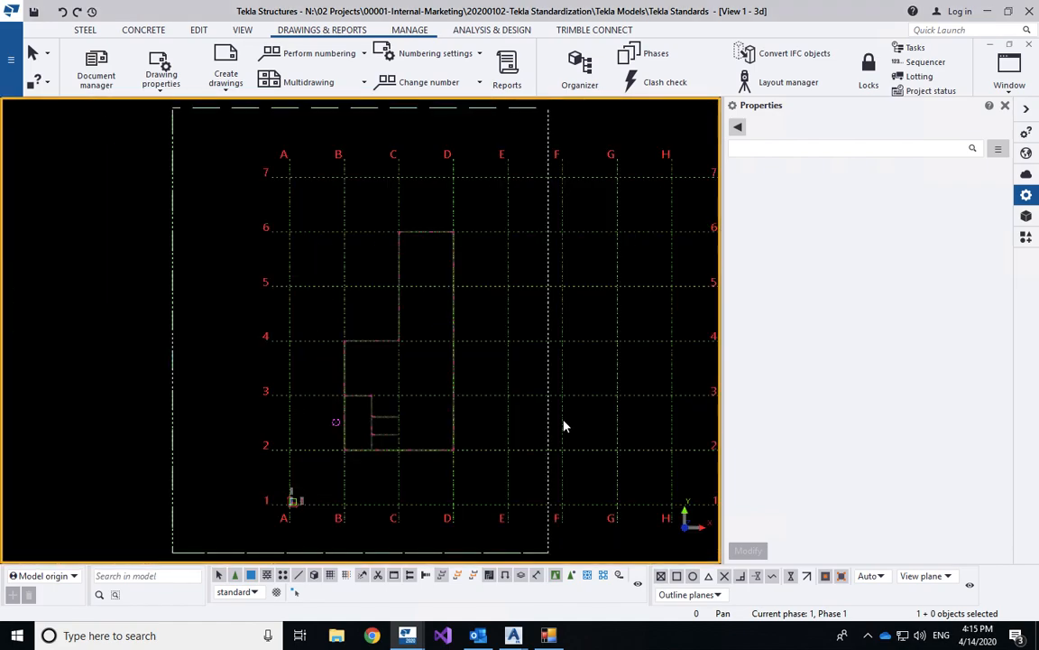
scroll(496, 397, up, 3)
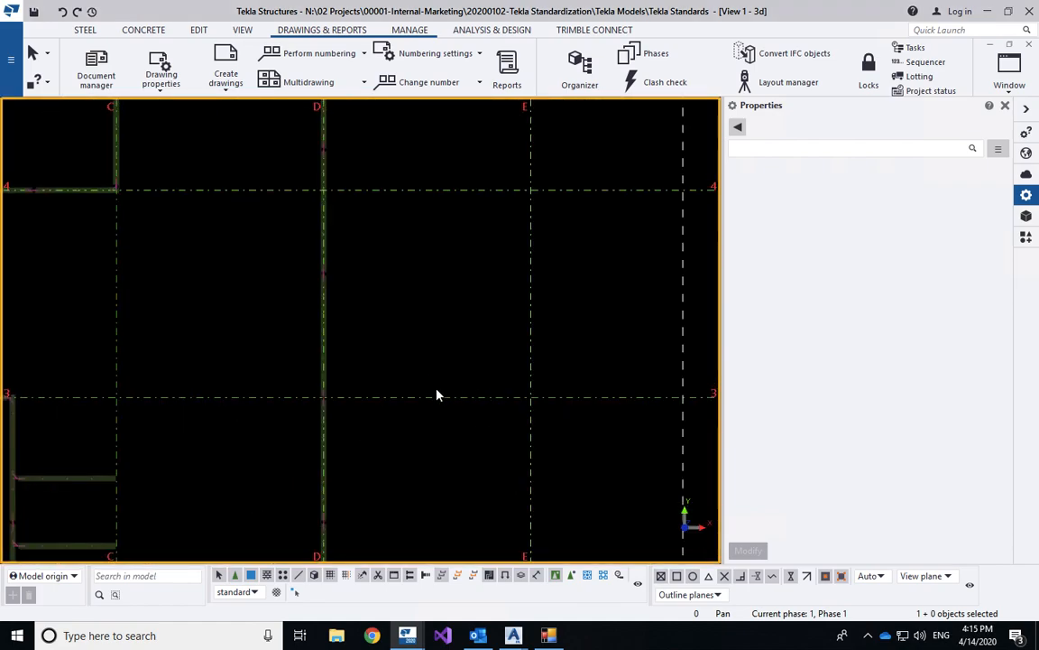
middle_drag(434, 387, 443, 412)
key(Return)
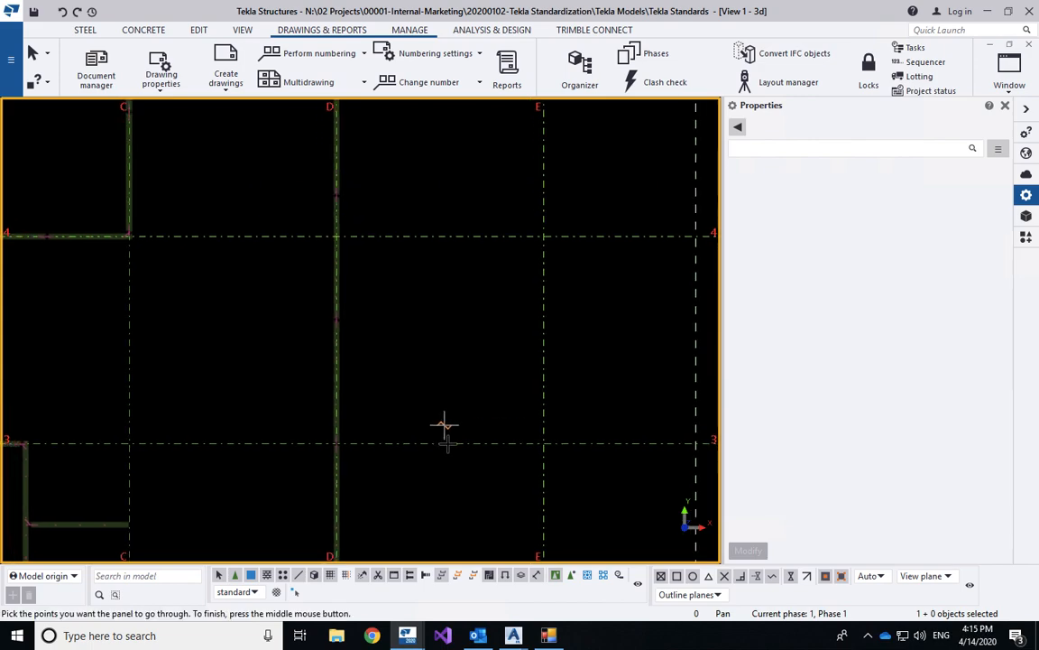
click(448, 436)
middle_drag(442, 213, 424, 399)
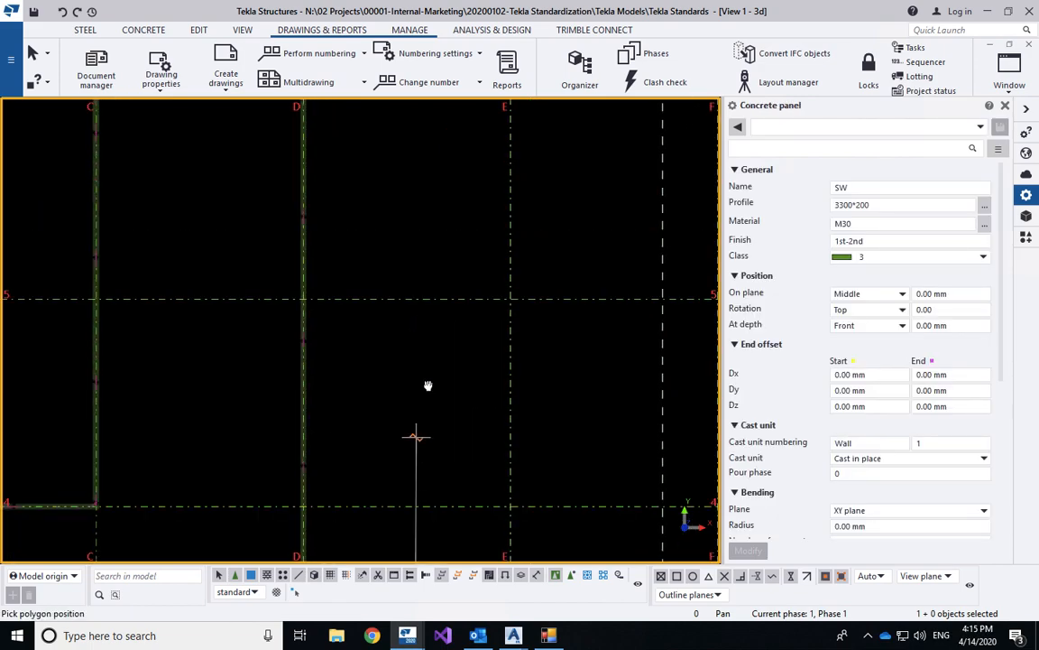
click(419, 310)
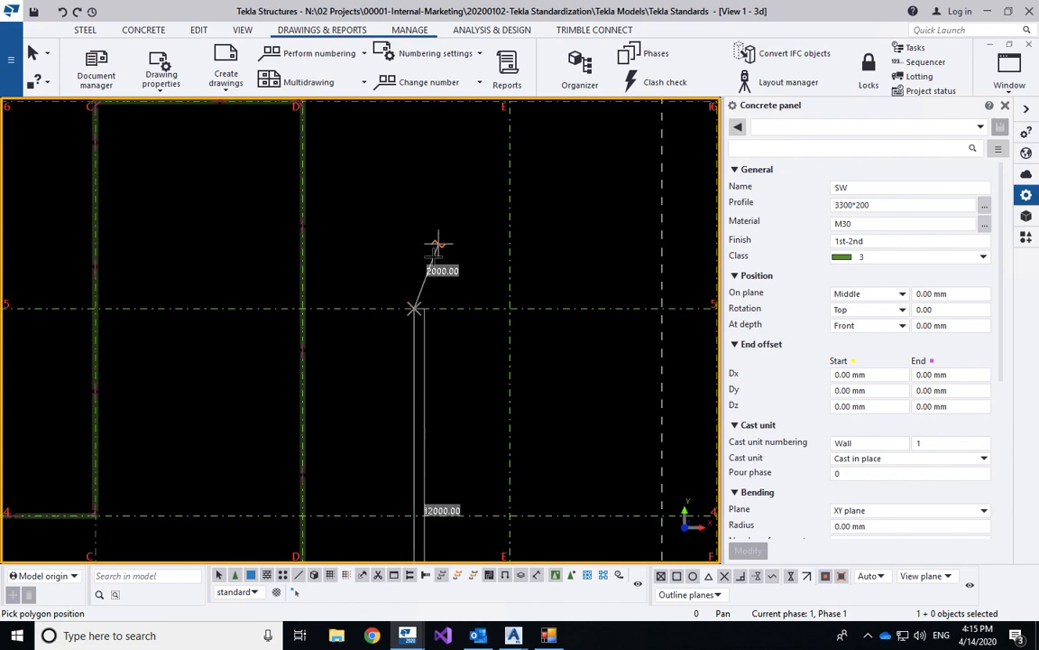
middle_click(435, 251)
right_click(432, 262)
click(475, 266)
middle_drag(439, 391, 430, 179)
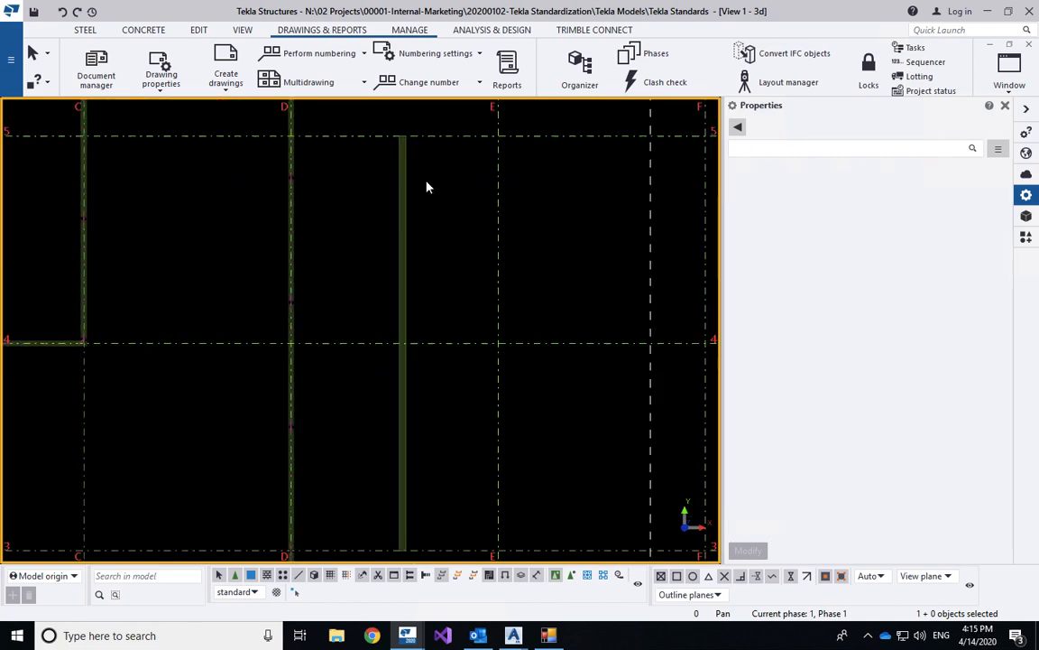
click(410, 314)
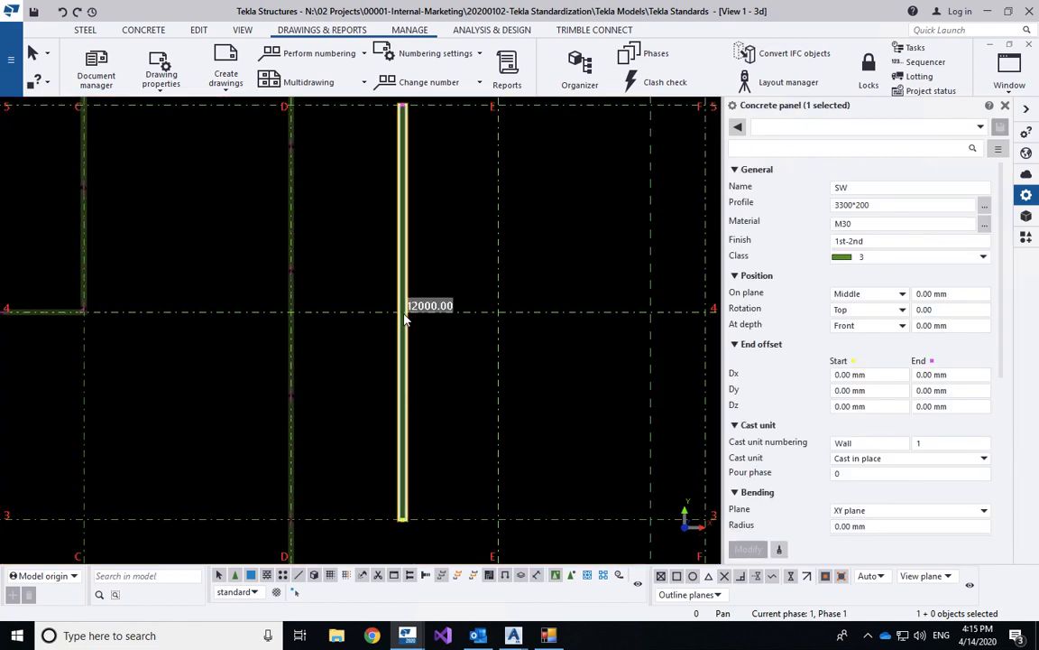
Copy the selected concrete panel parallel to itself, placing the copy slightly short of grid E between grids 3 and 5.
middle_drag(407, 317, 409, 327)
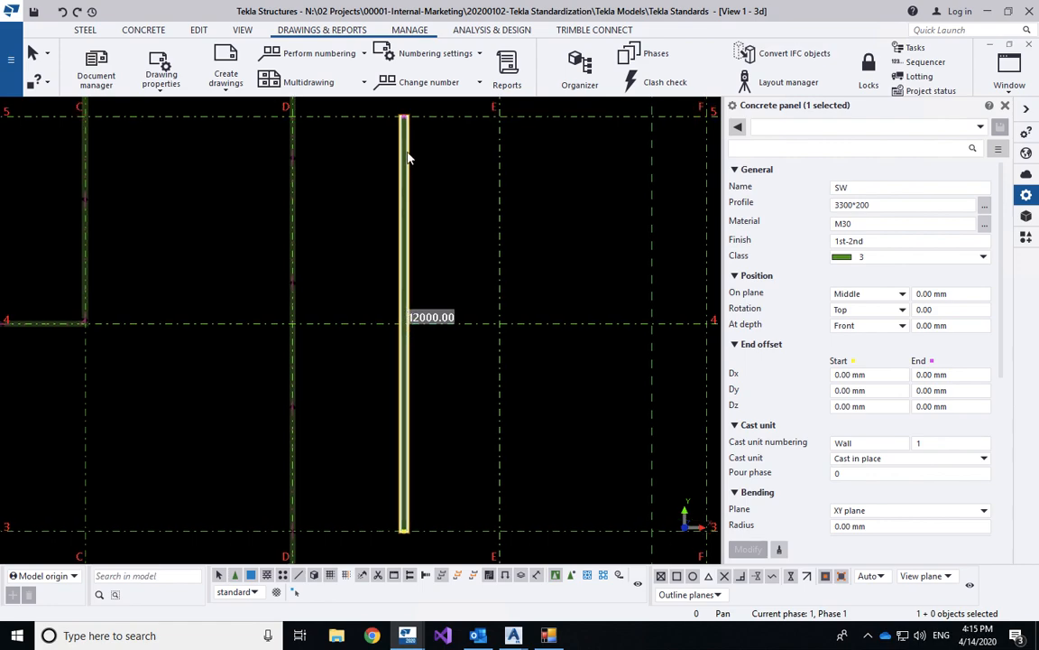
right_click(473, 228)
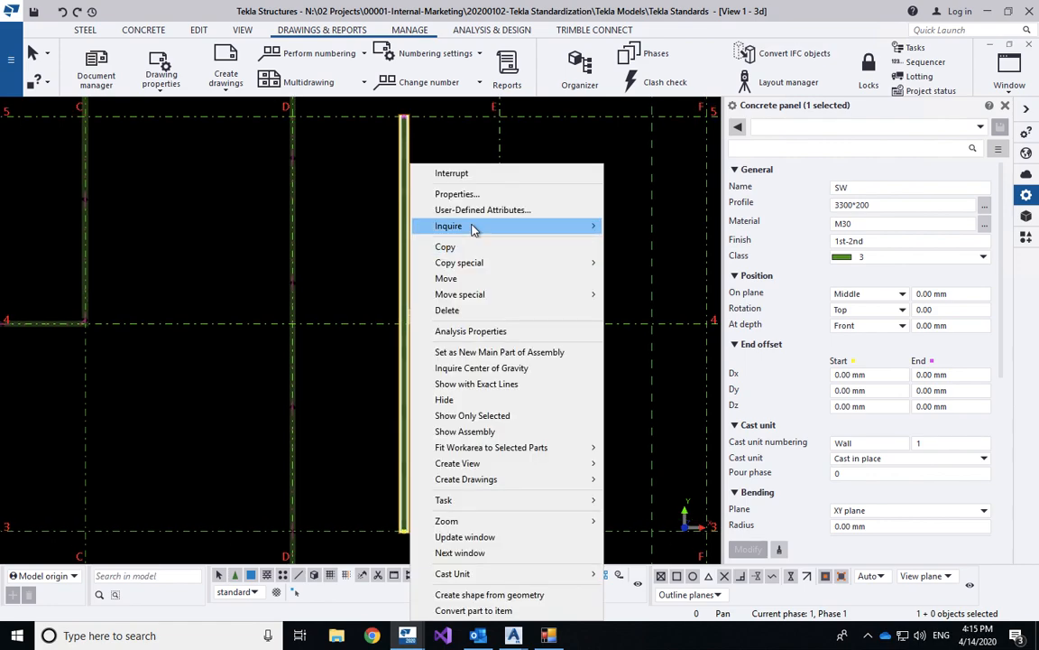
click(462, 247)
click(405, 319)
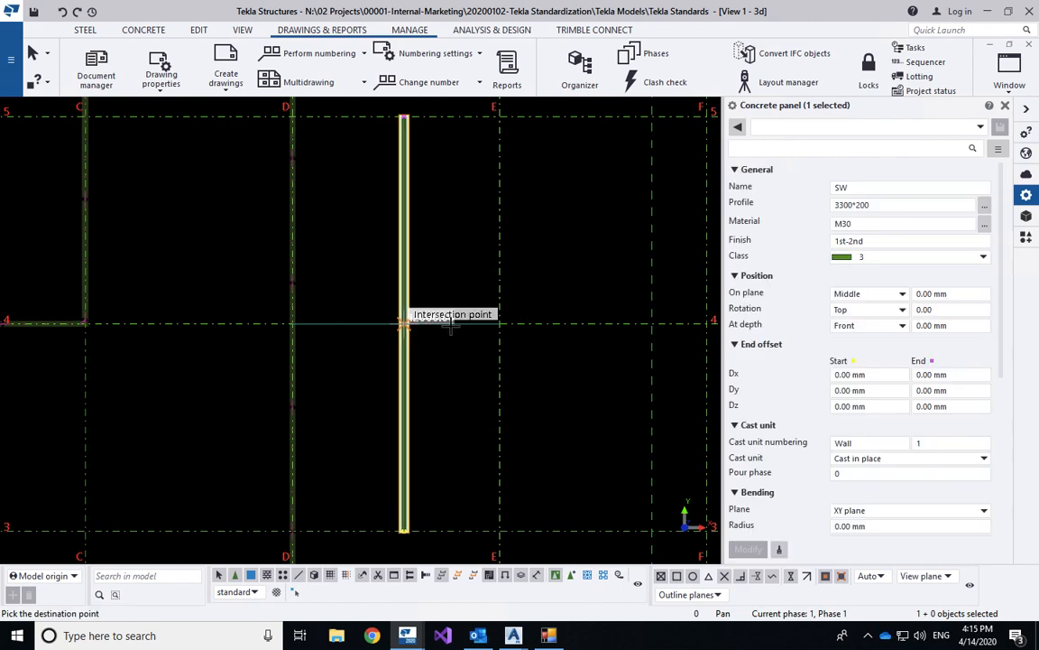
right_click(470, 272)
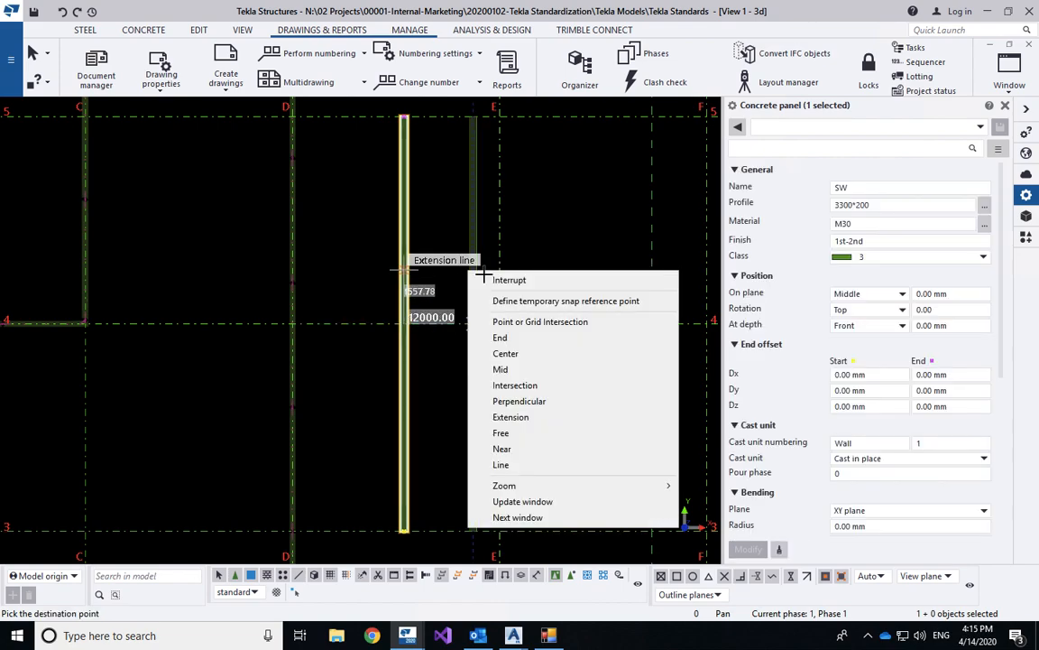
click(506, 280)
click(473, 341)
Split the copied panel near grid E into two parts at grid line 4 and end the command.
click(198, 29)
click(206, 77)
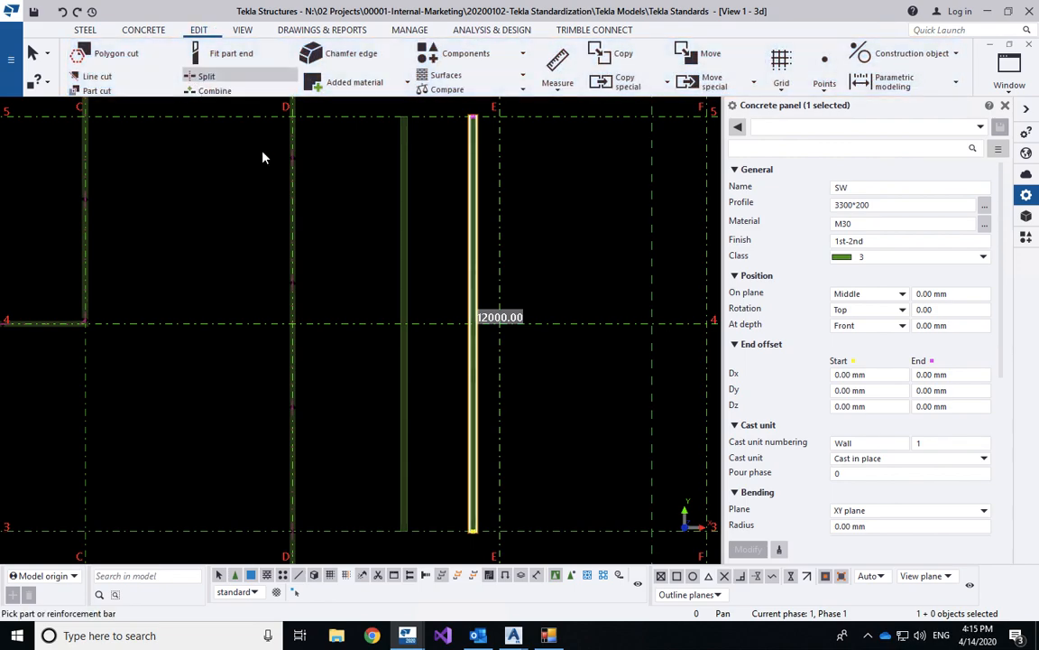
click(475, 342)
click(474, 331)
right_click(531, 265)
click(546, 269)
Run Split Walls on the three panels with maximum length 3600, wall connections and lifting inserts, dismiss the summary and redraw the view.
click(550, 633)
drag(485, 289, 395, 379)
drag(395, 380, 394, 379)
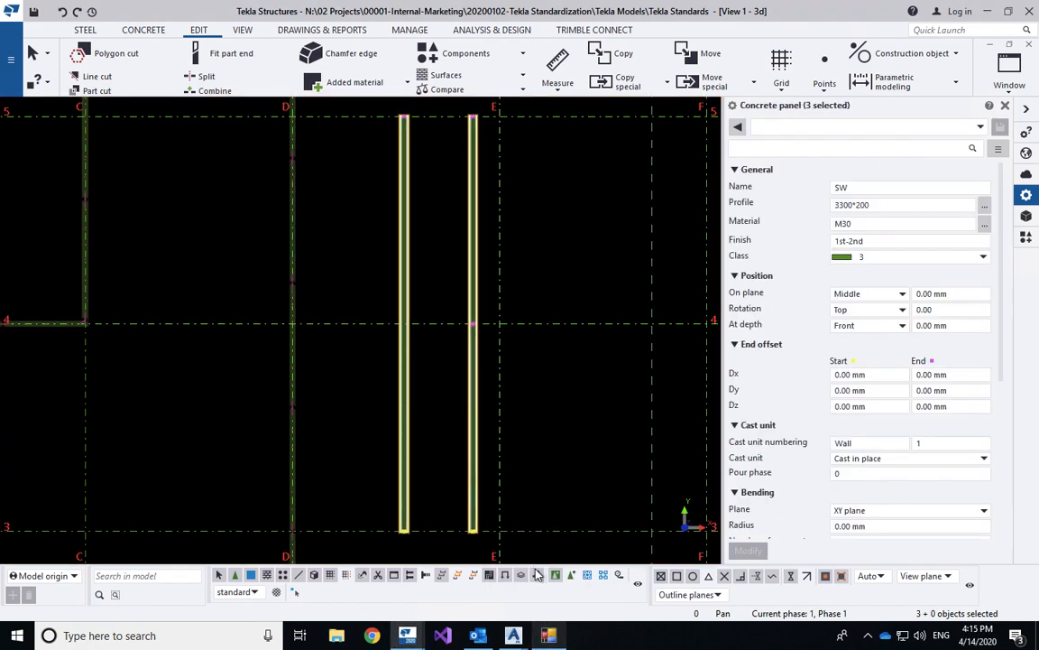
click(549, 635)
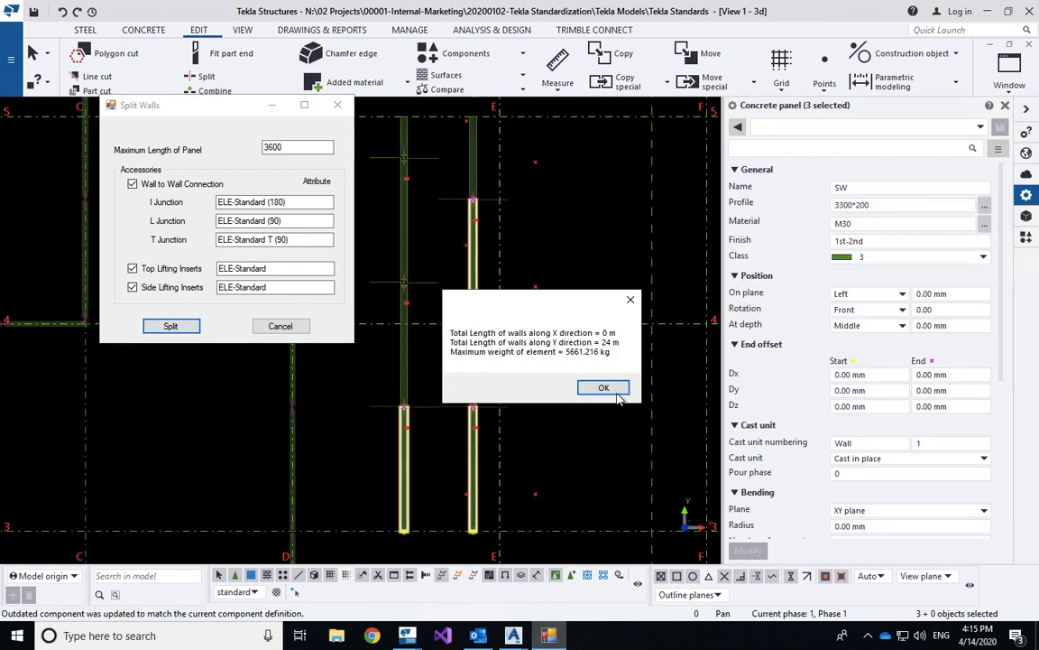
click(603, 388)
scroll(470, 332, up, 5)
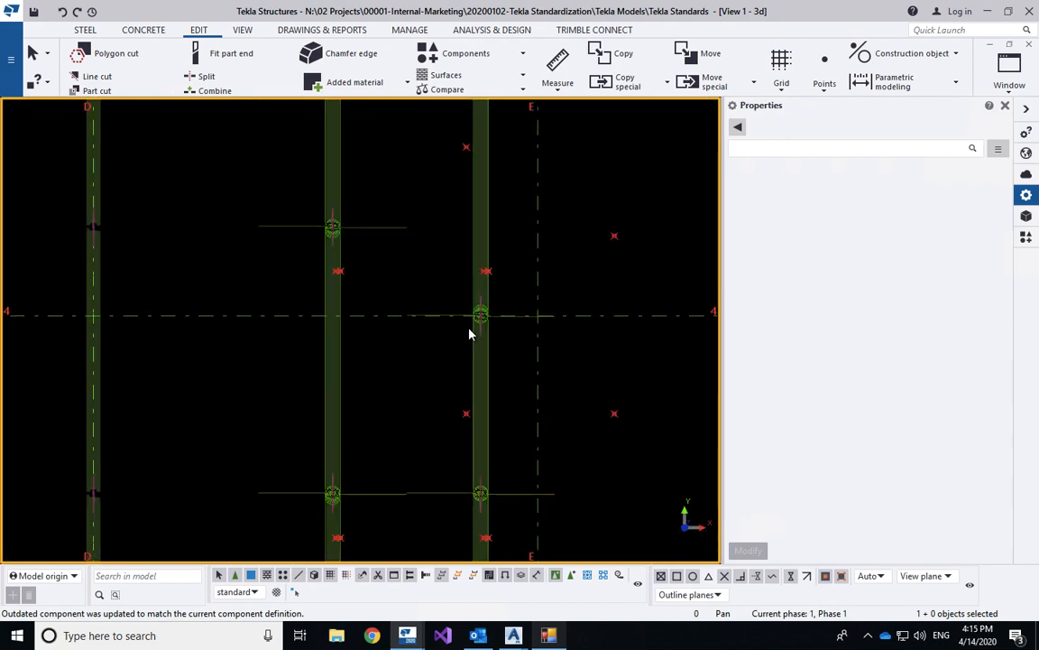
scroll(486, 322, up, 2)
right_click(546, 323)
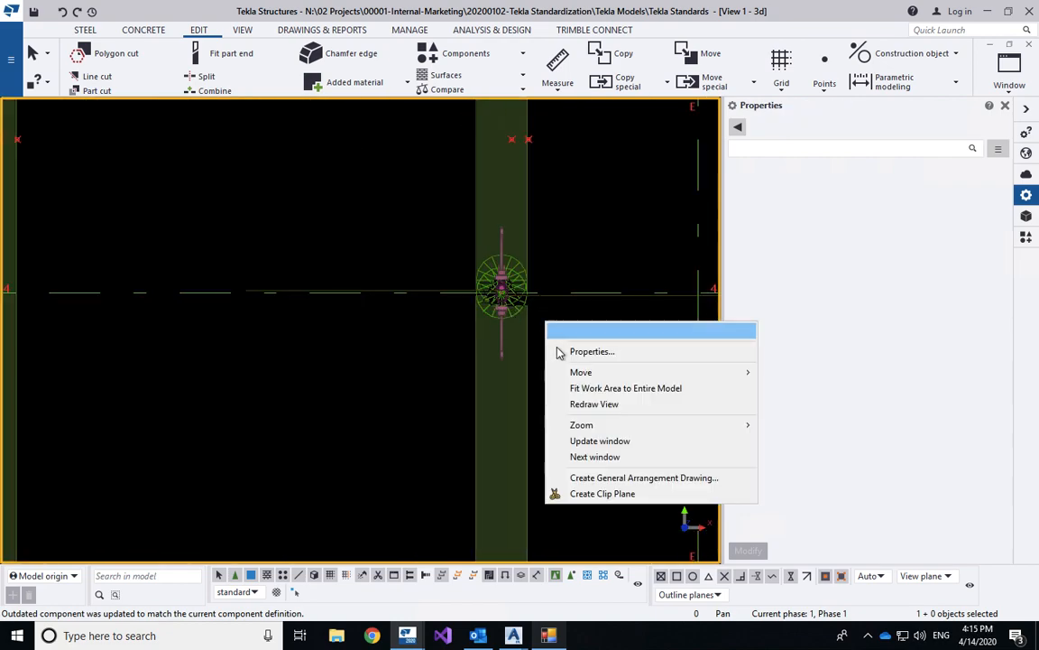
click(583, 404)
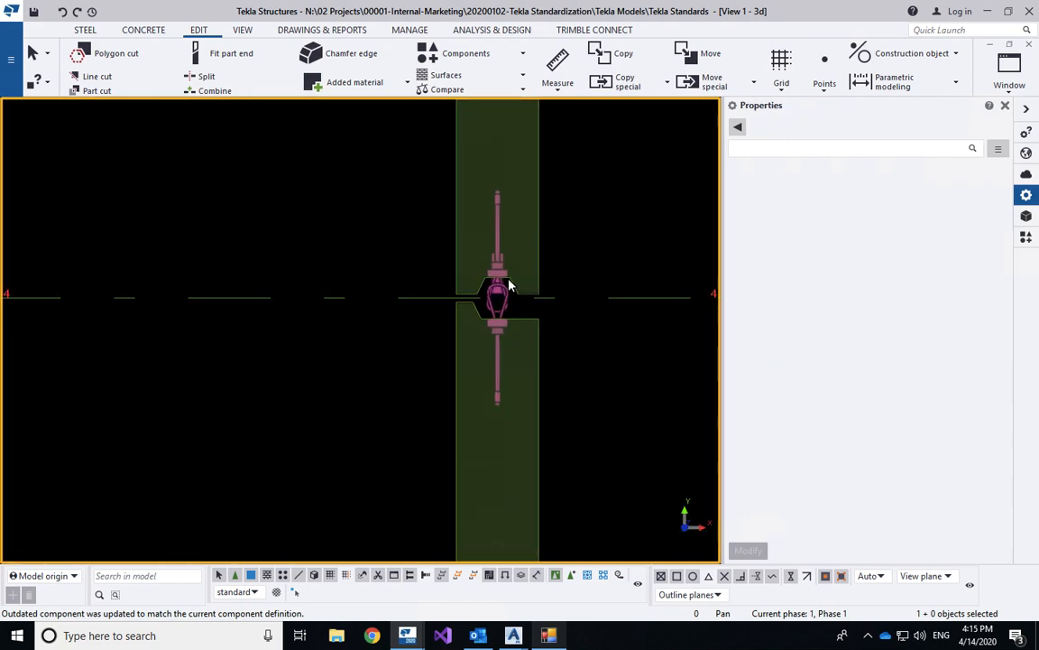
Examine the panel joints along both walls in plan, and the wall connection at grid 4 close up in 3D.
scroll(508, 285, down, 2)
scroll(508, 284, down, 3)
middle_drag(532, 443, 536, 285)
scroll(536, 285, down, 2)
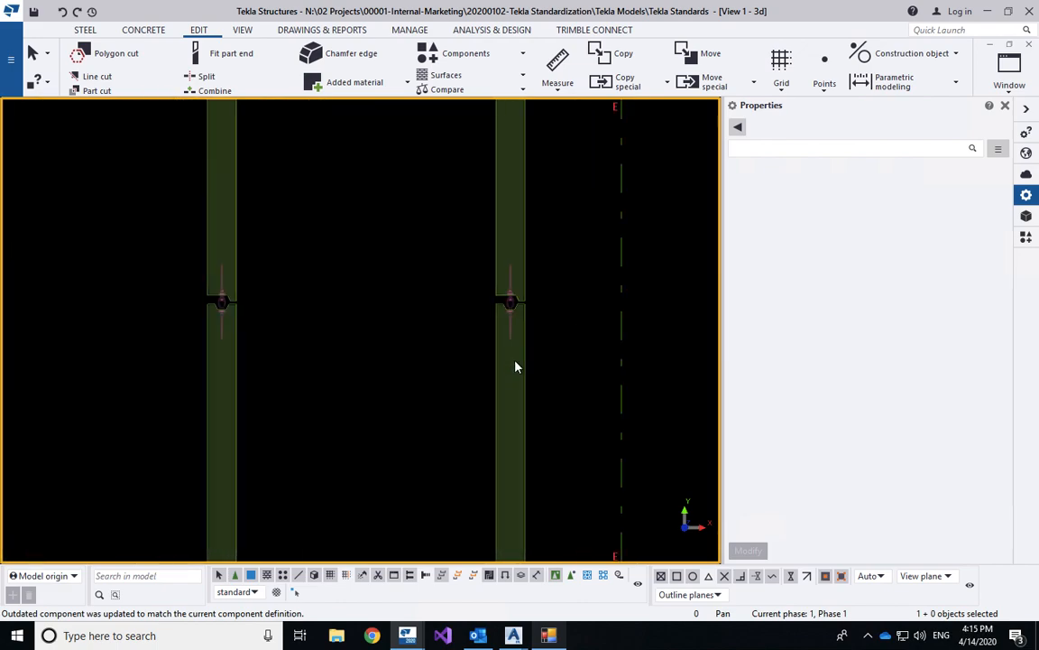
scroll(513, 344, down, 4)
scroll(451, 240, up, 5)
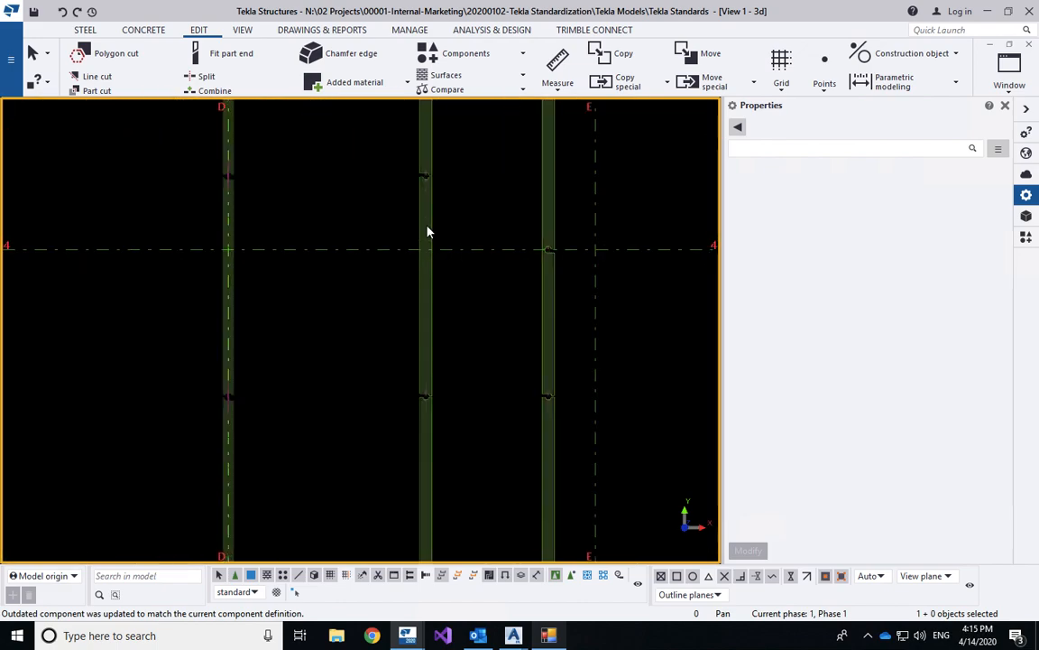
middle_drag(430, 276, 435, 353)
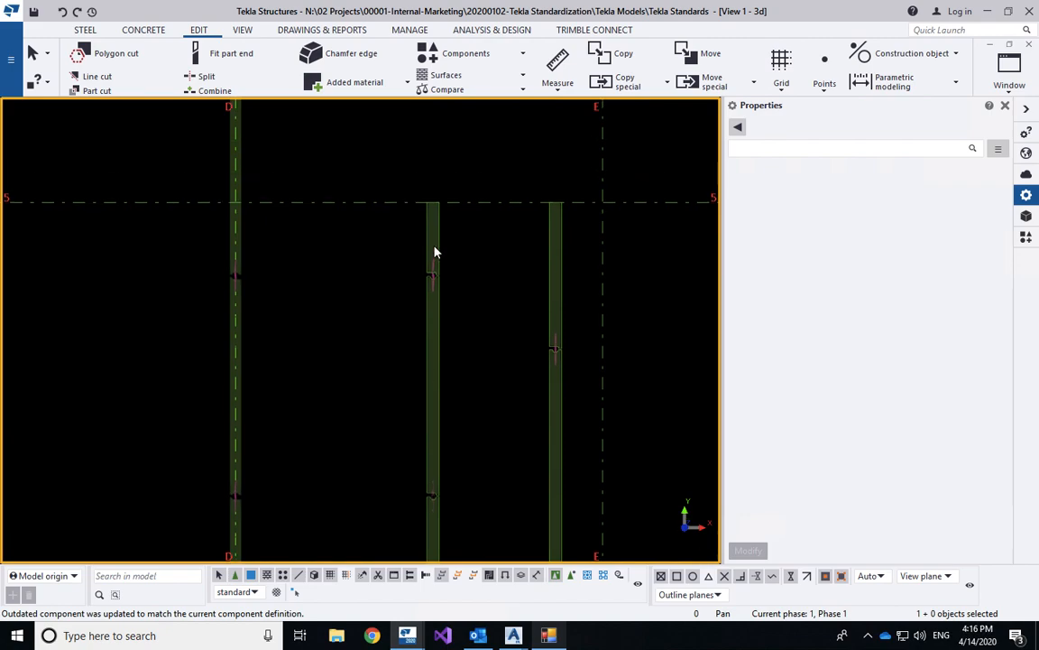
middle_drag(451, 413, 438, 242)
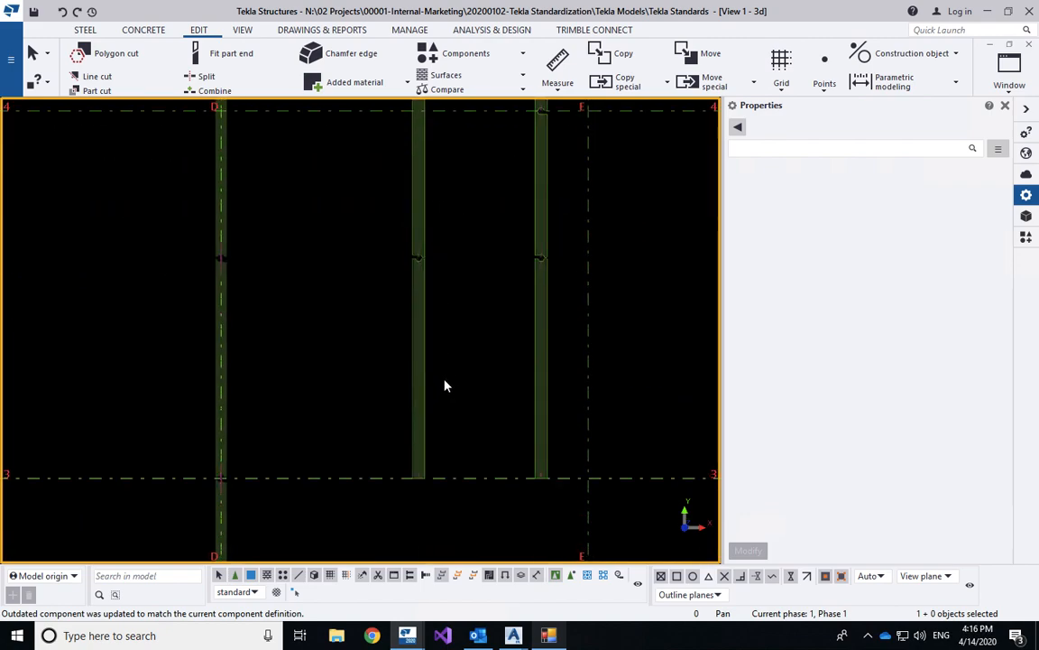
middle_drag(439, 419, 422, 484)
middle_drag(480, 370, 466, 537)
scroll(512, 351, up, 4)
scroll(524, 290, up, 2)
scroll(529, 288, down, 5)
scroll(529, 288, up, 2)
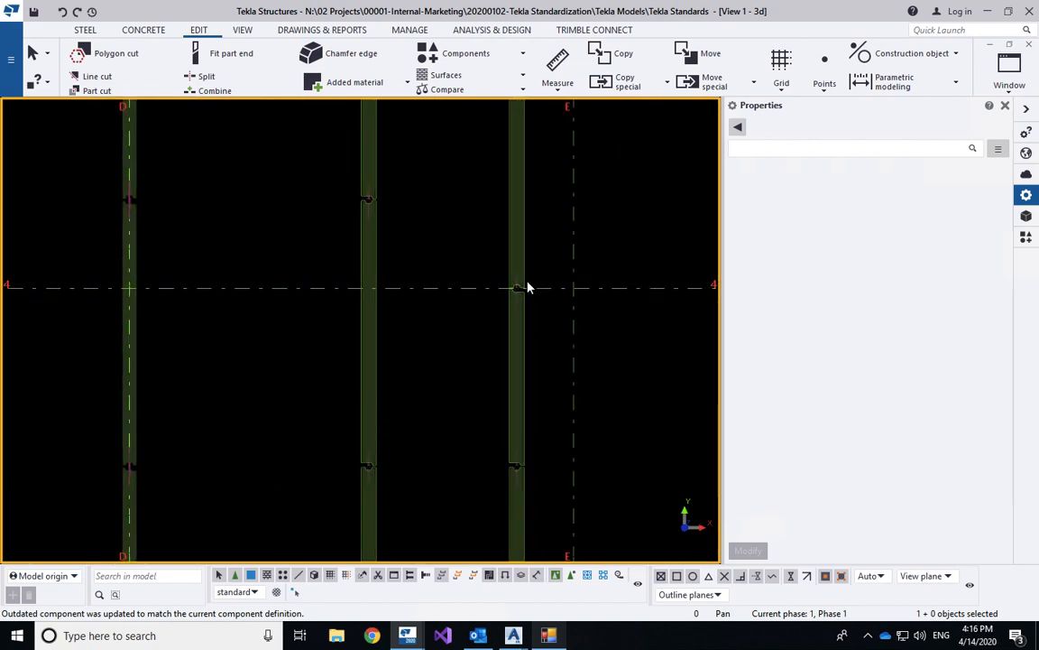
scroll(527, 289, up, 5)
ctrl+middle_drag(508, 295, 330, 154)
scroll(484, 261, up, 6)
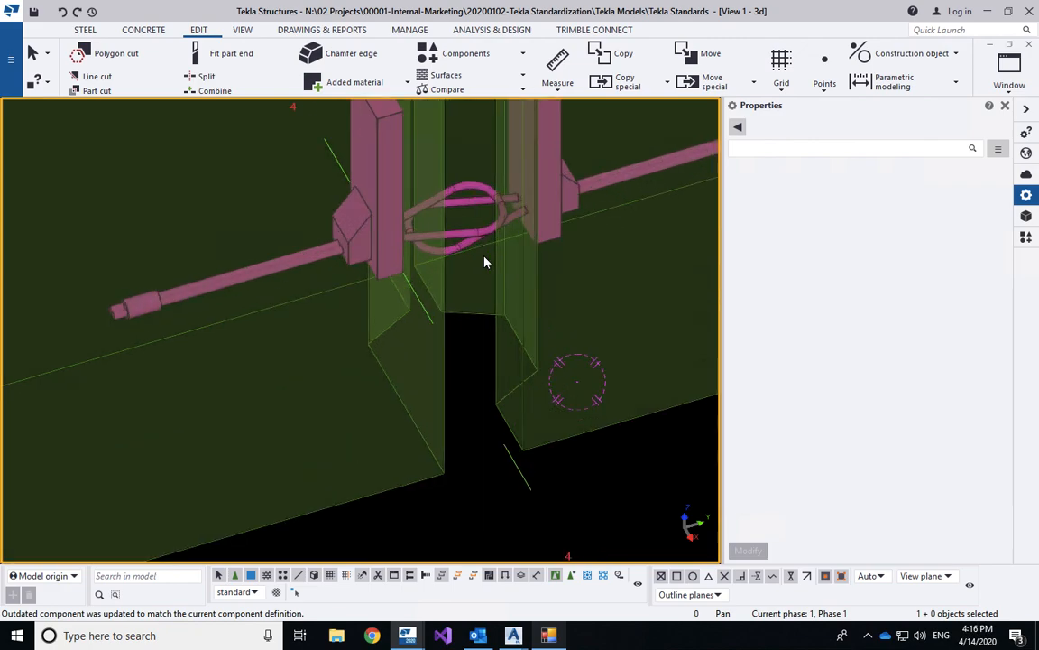